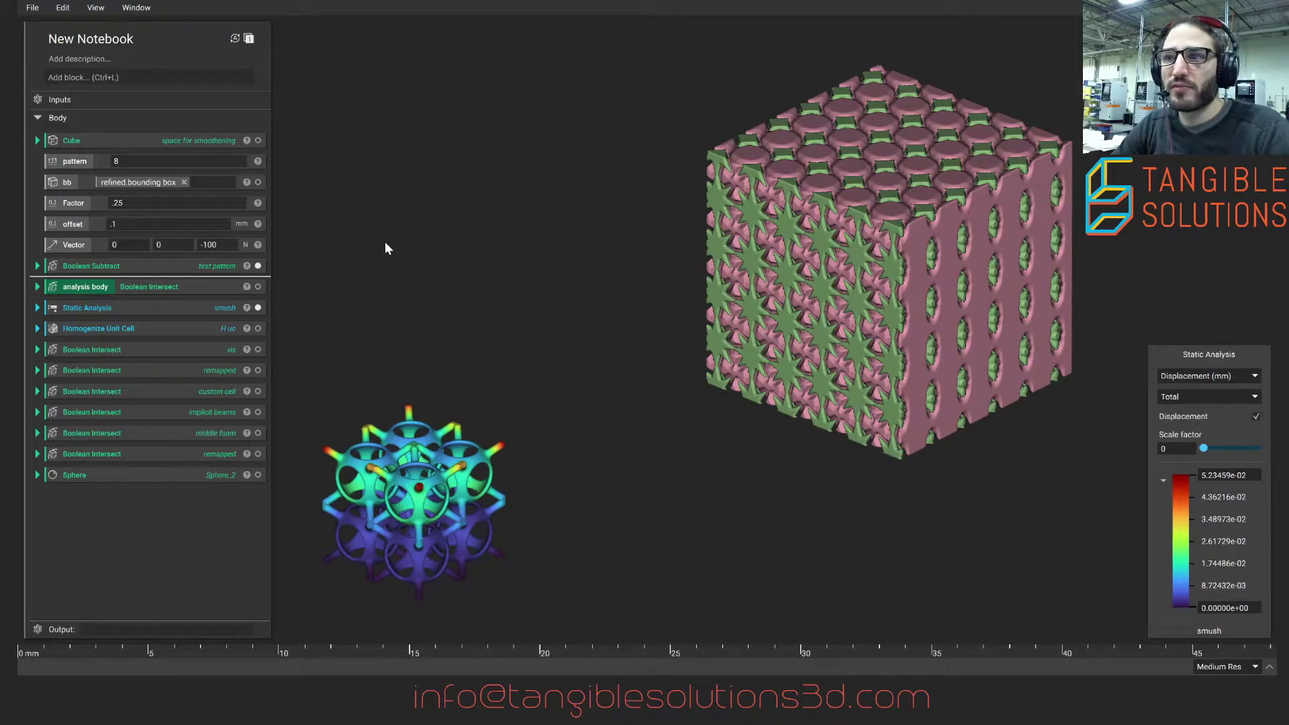
- Add an Implicit Array Field block to the notebook body
left_click(161, 77)
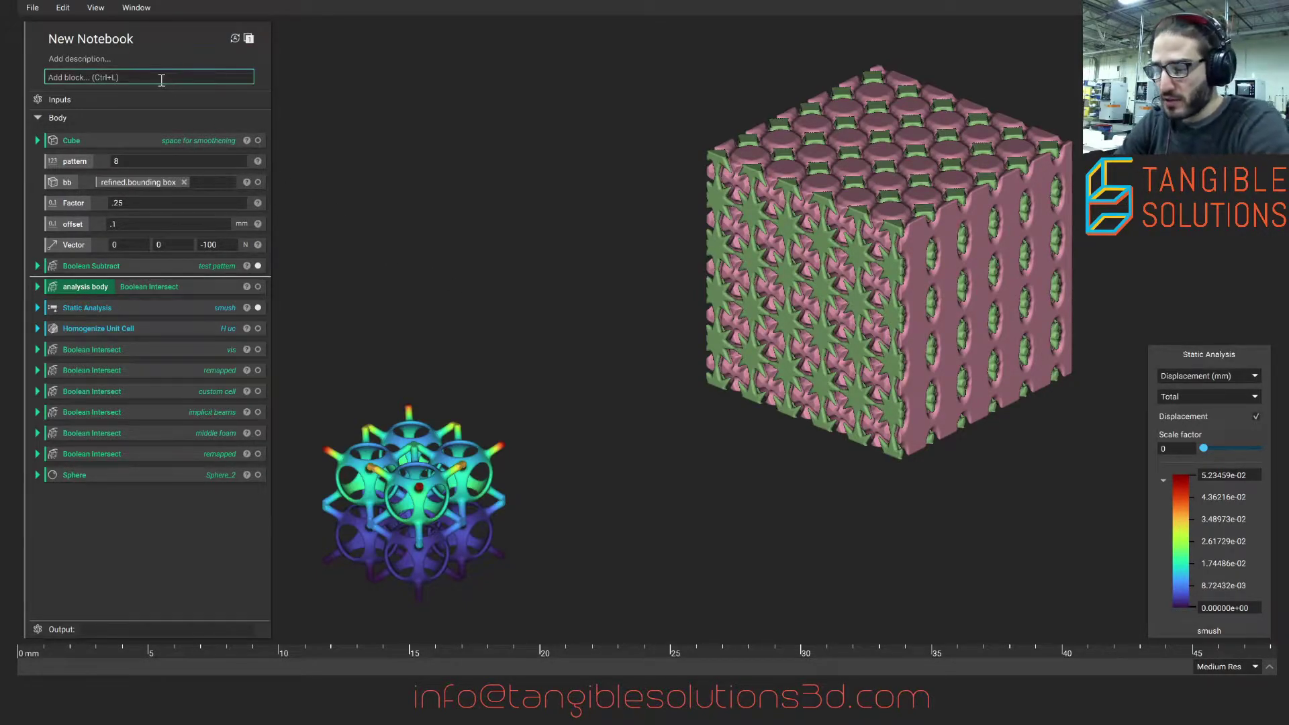
type("implicit array")
key("Return")
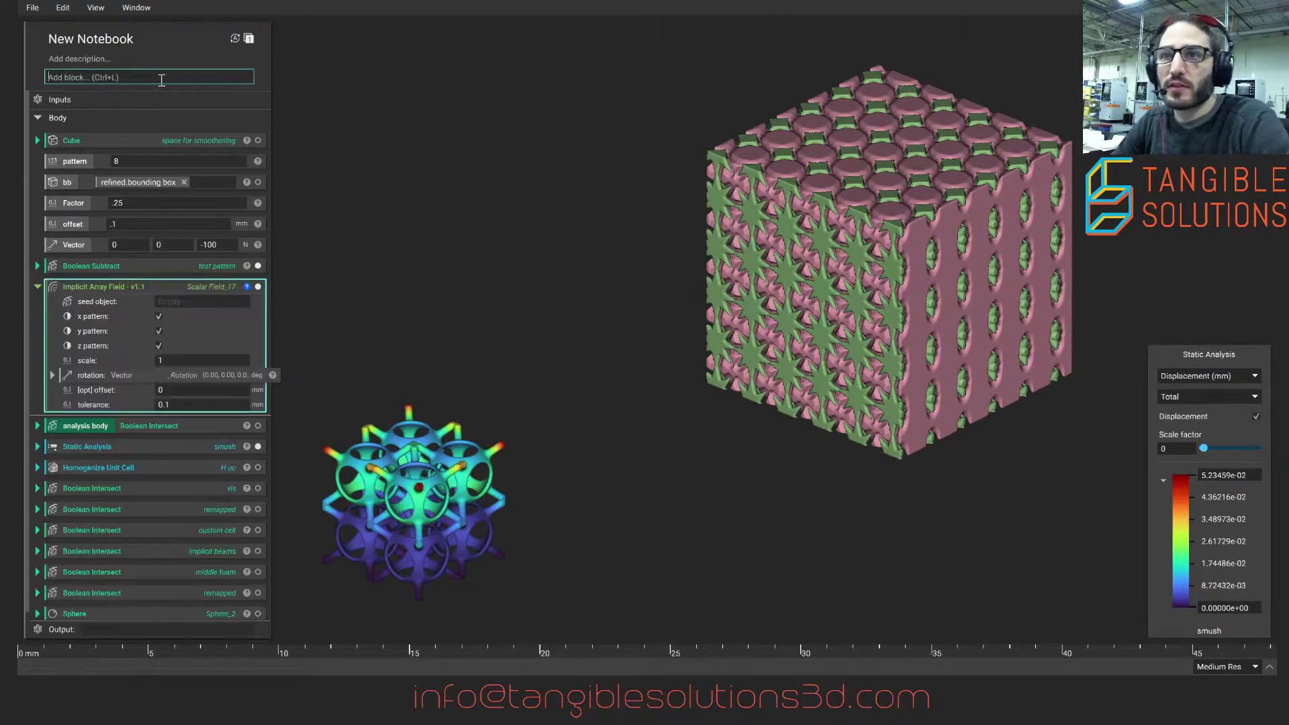
- Use a new sphere as the array field's seed object, display it and set its radius to 2 mm
left_click(164, 301)
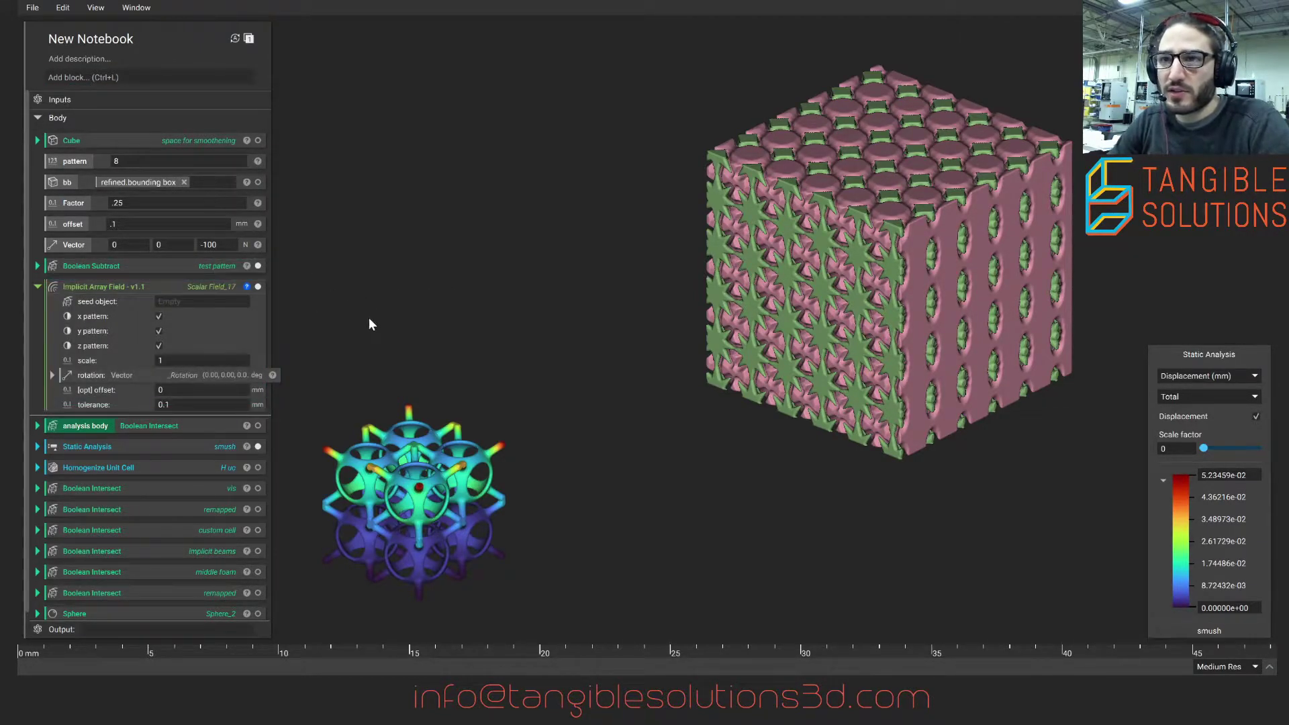
left_click(201, 301)
type("sphere")
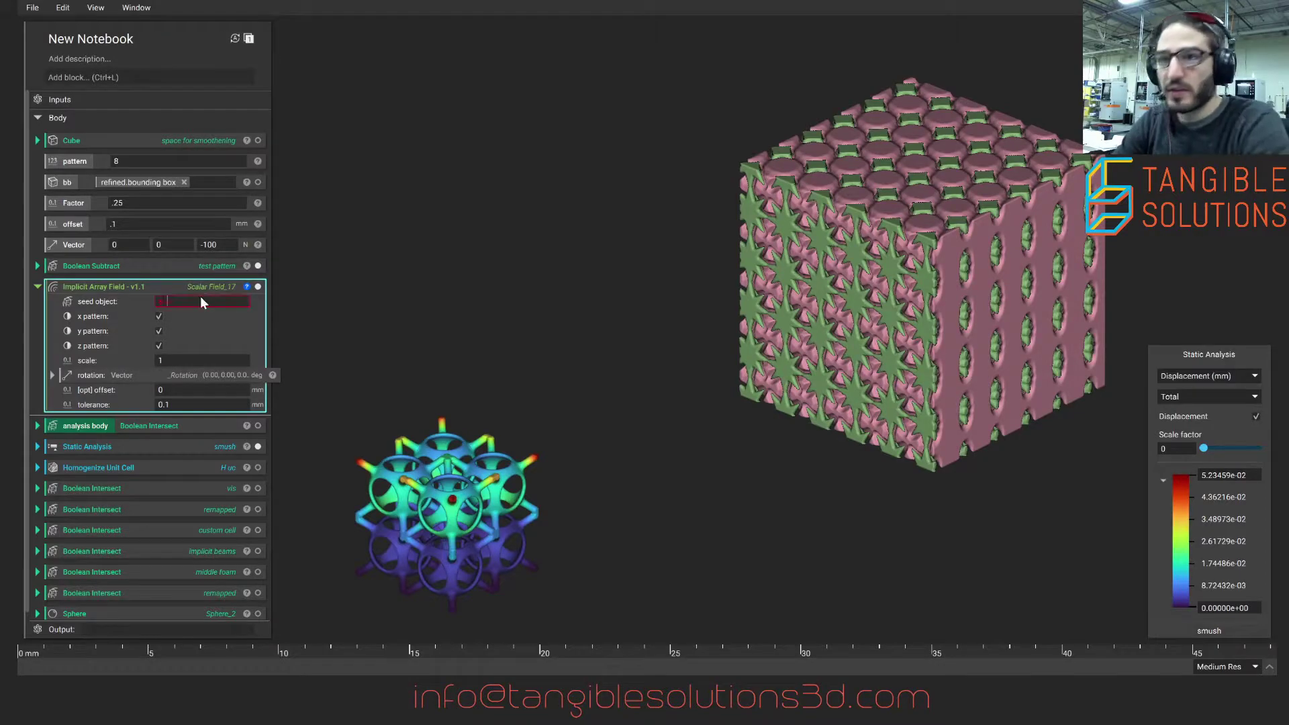
key("Return")
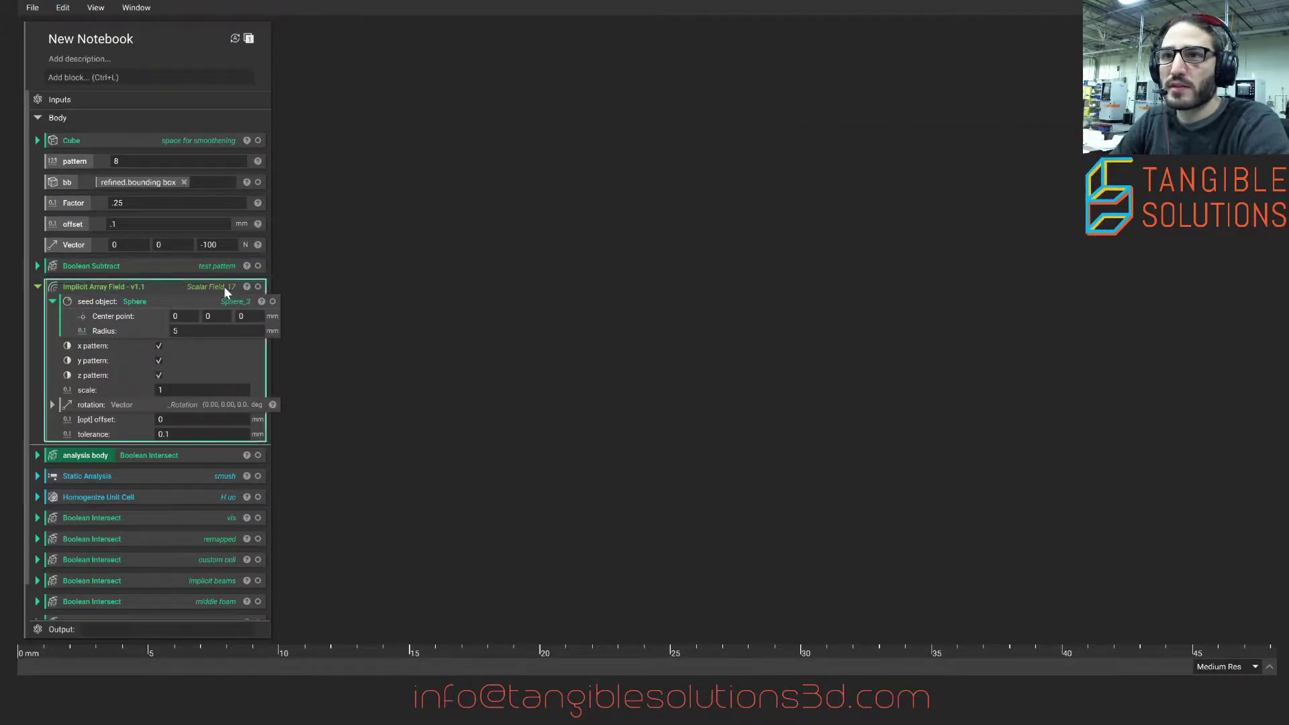
left_click(271, 302)
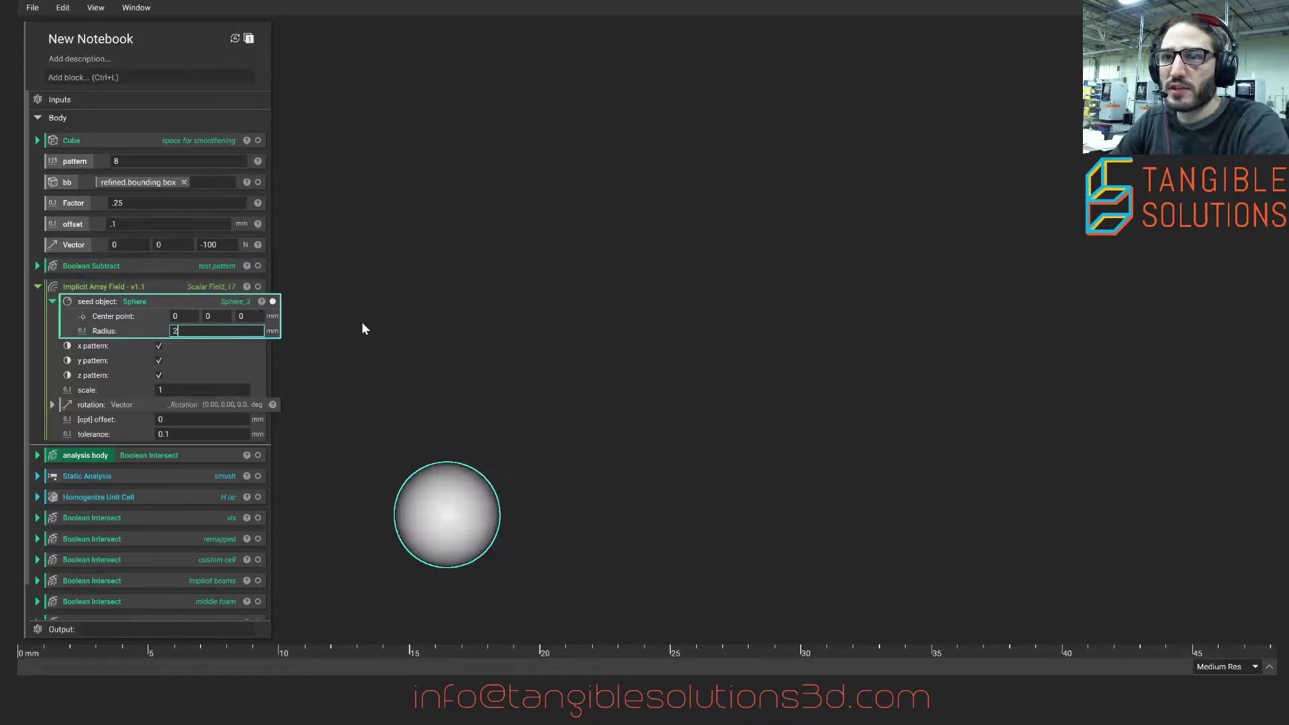
- Add a Boolean Intersect block combining the implicit array field with the existing 10 cube
key("ctrl+l")
type("intersection")
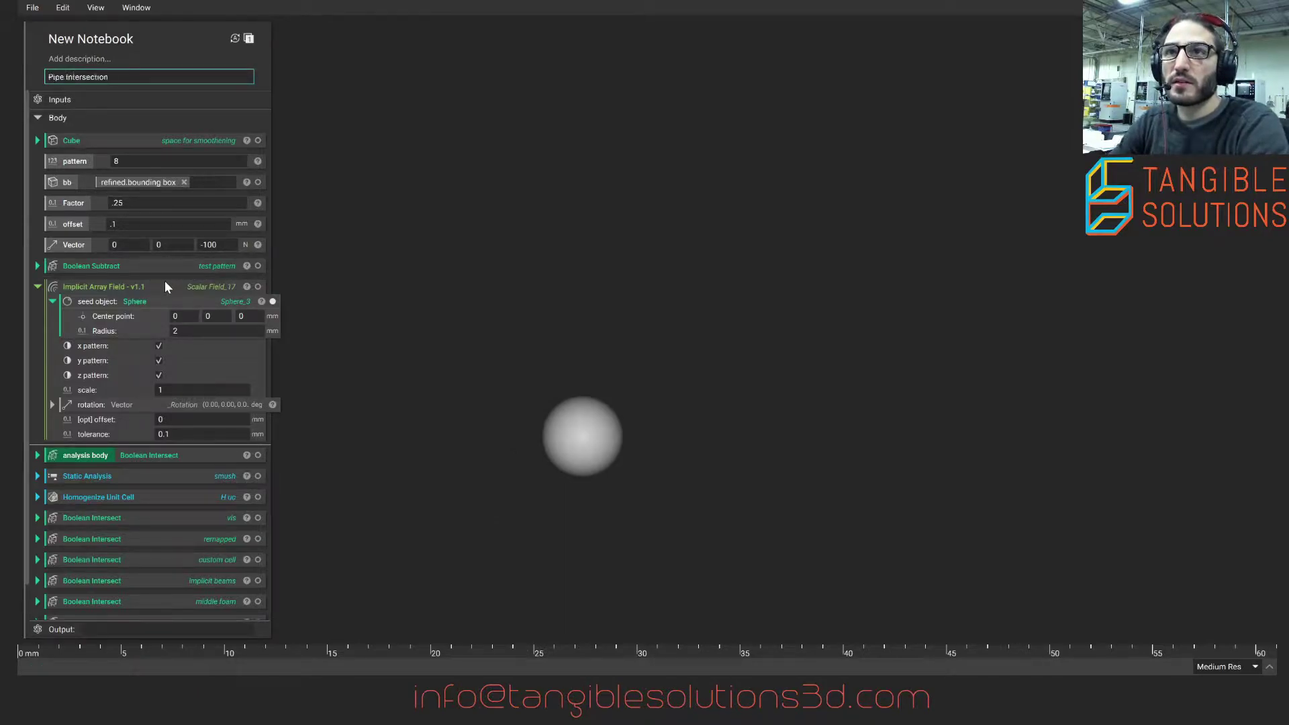
key("Return")
left_click(168, 285)
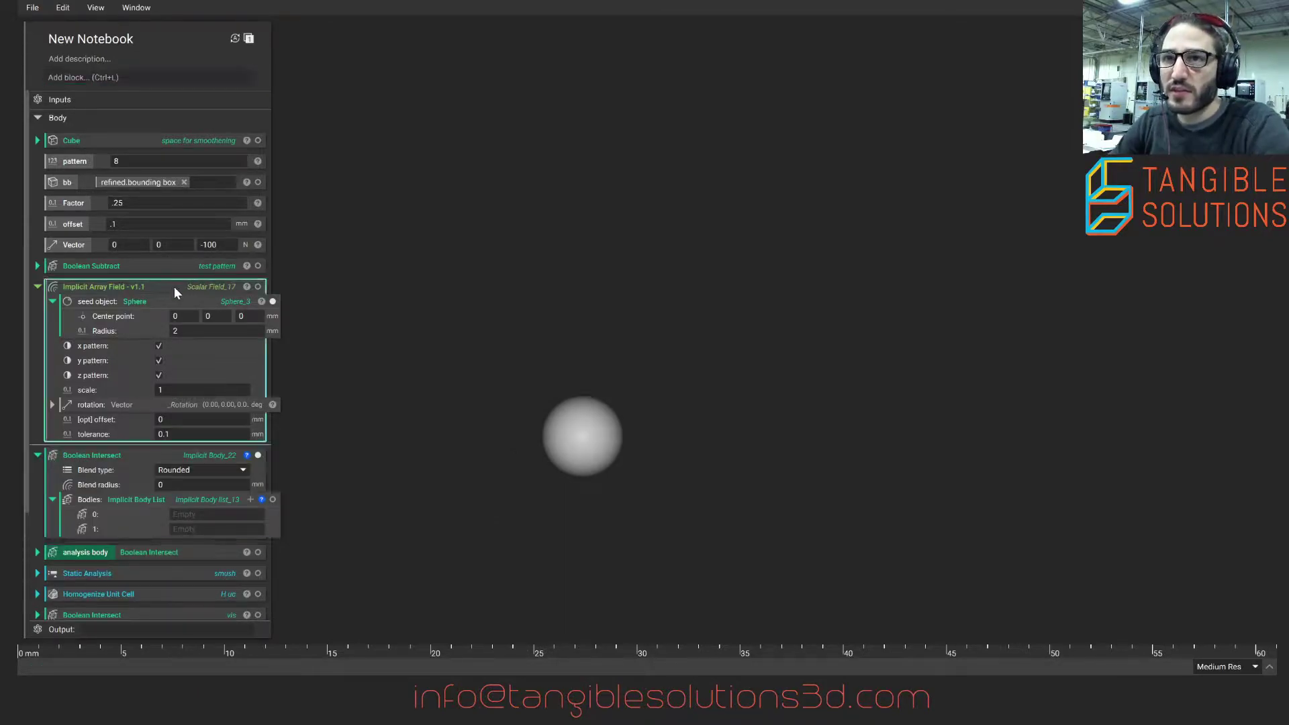
left_click_drag(140, 286, 200, 515)
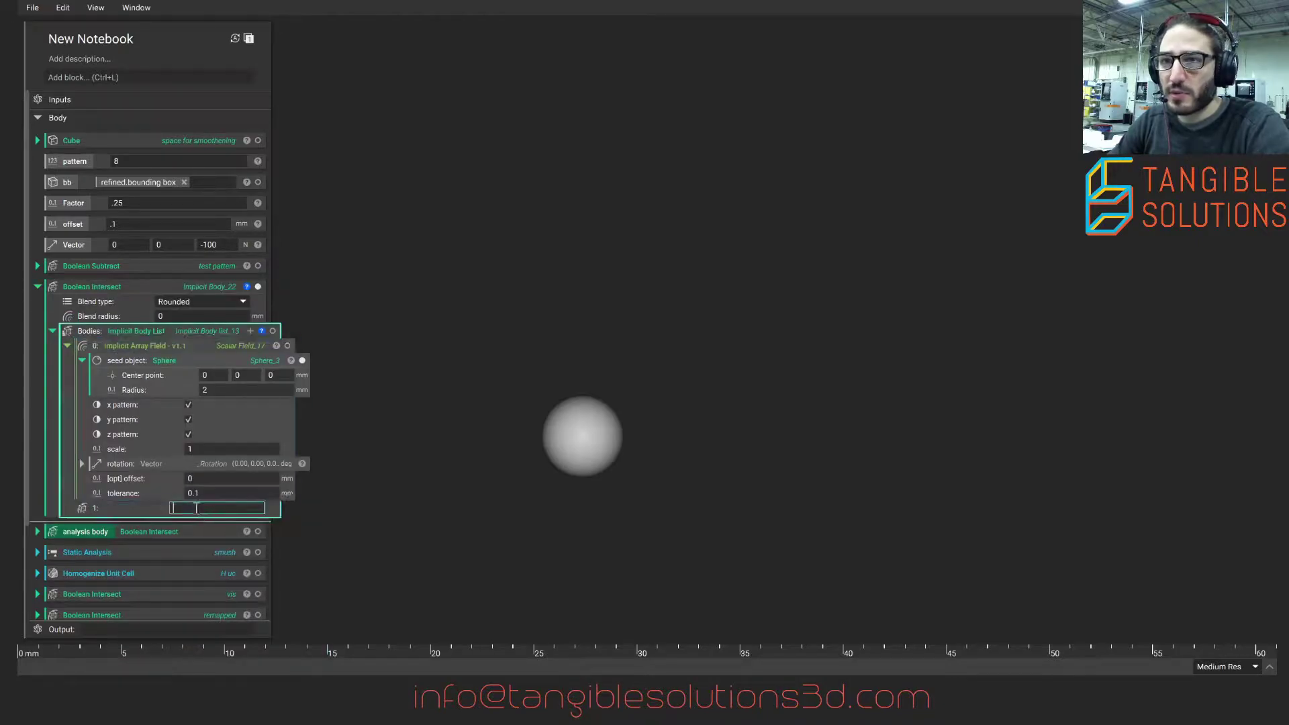
type("cube")
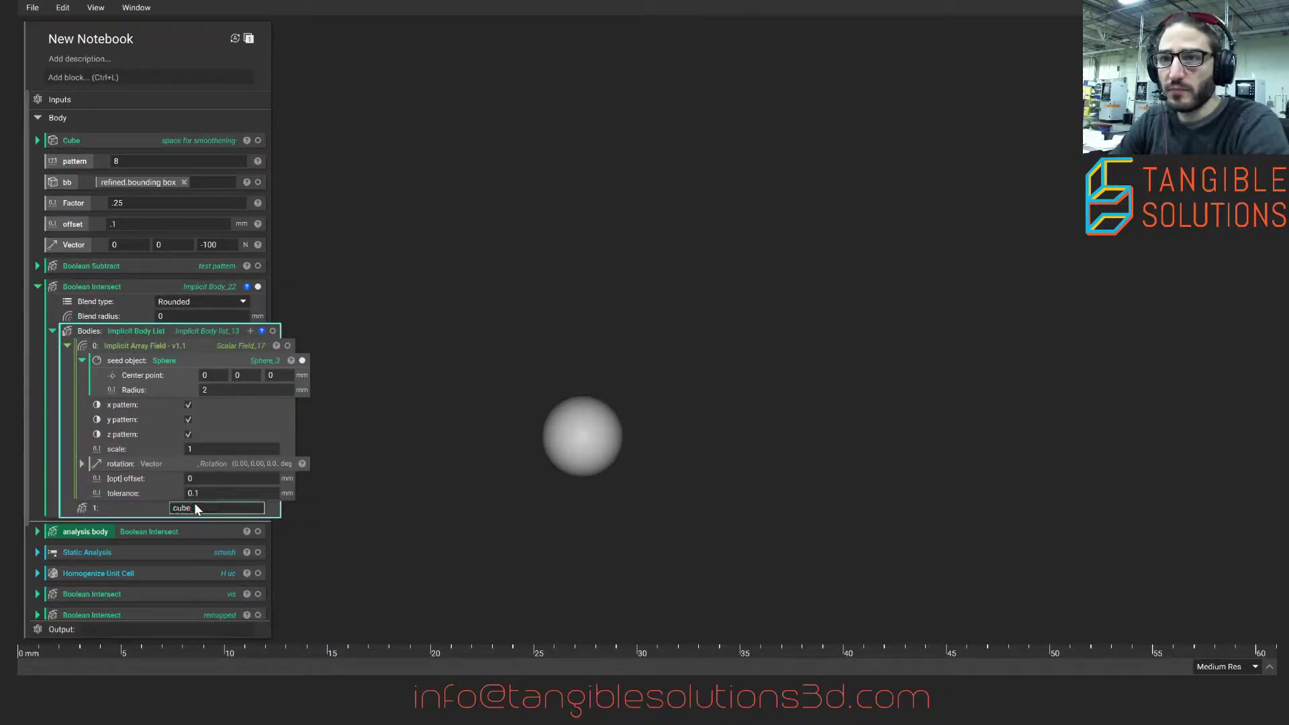
key("Return")
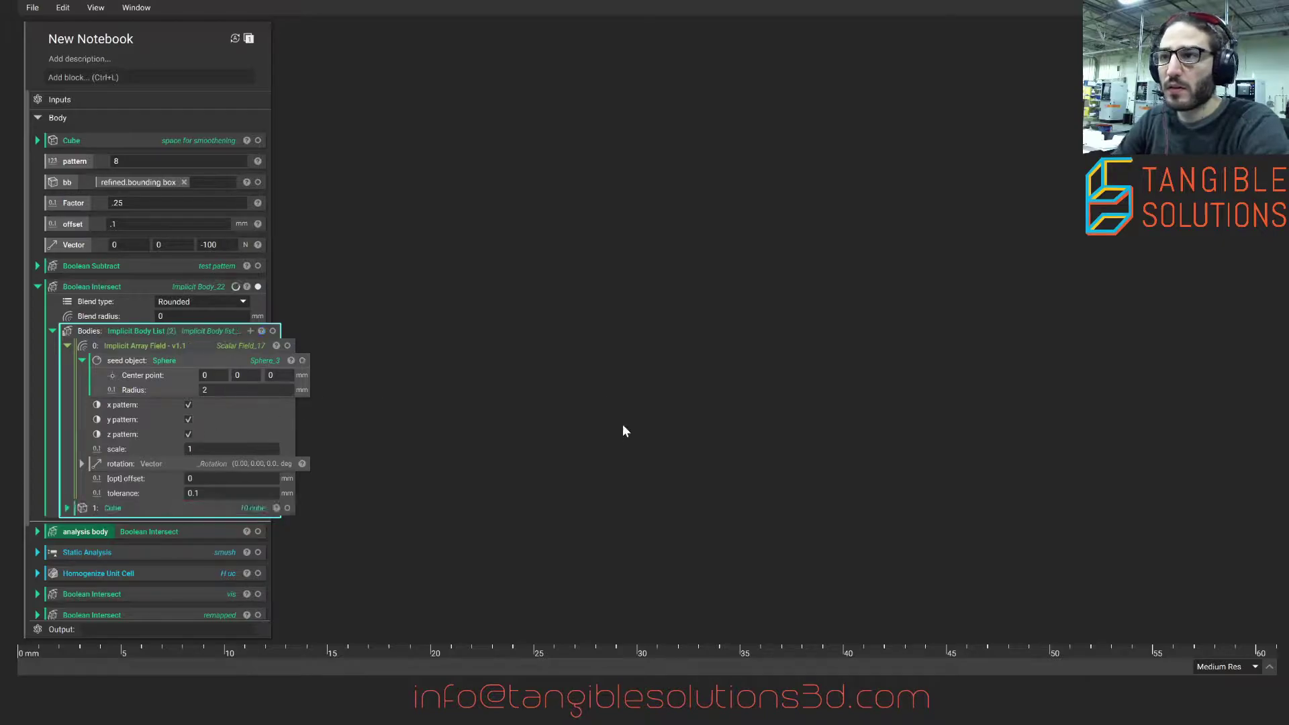
- Set the implicit array field's scale to .25
right_click_drag(825, 377, 550, 363)
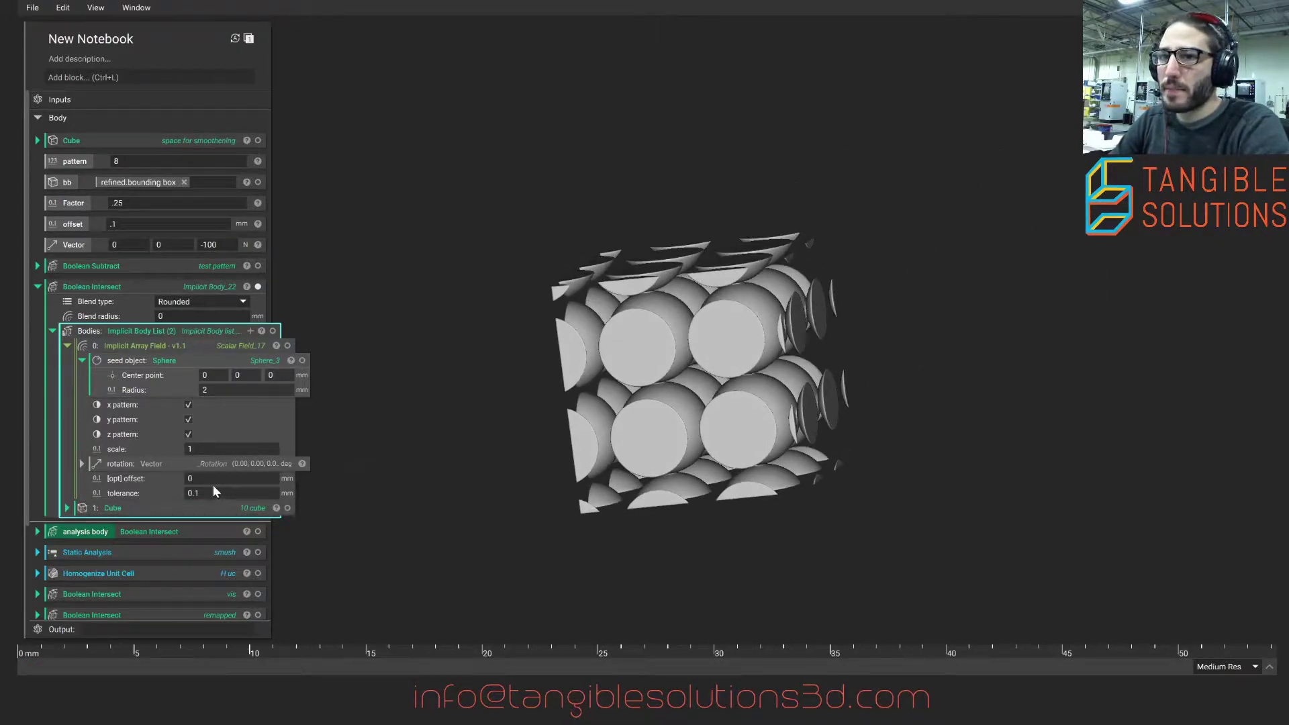
left_click(204, 448)
type(".25")
key("Return")
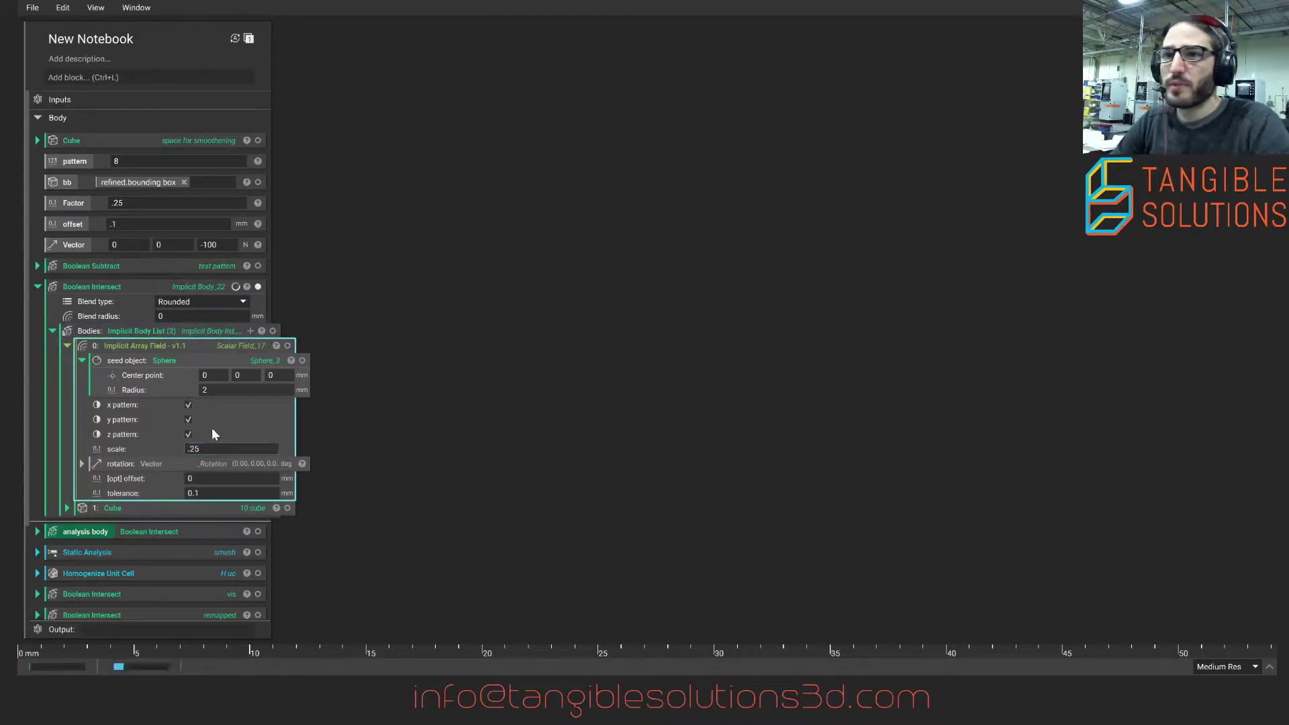
- Rotate the sphere array by 30 degrees about each of the X, Y and Z axes
right_click_drag(506, 356, 716, 385)
scroll(639, 369, "down", 2)
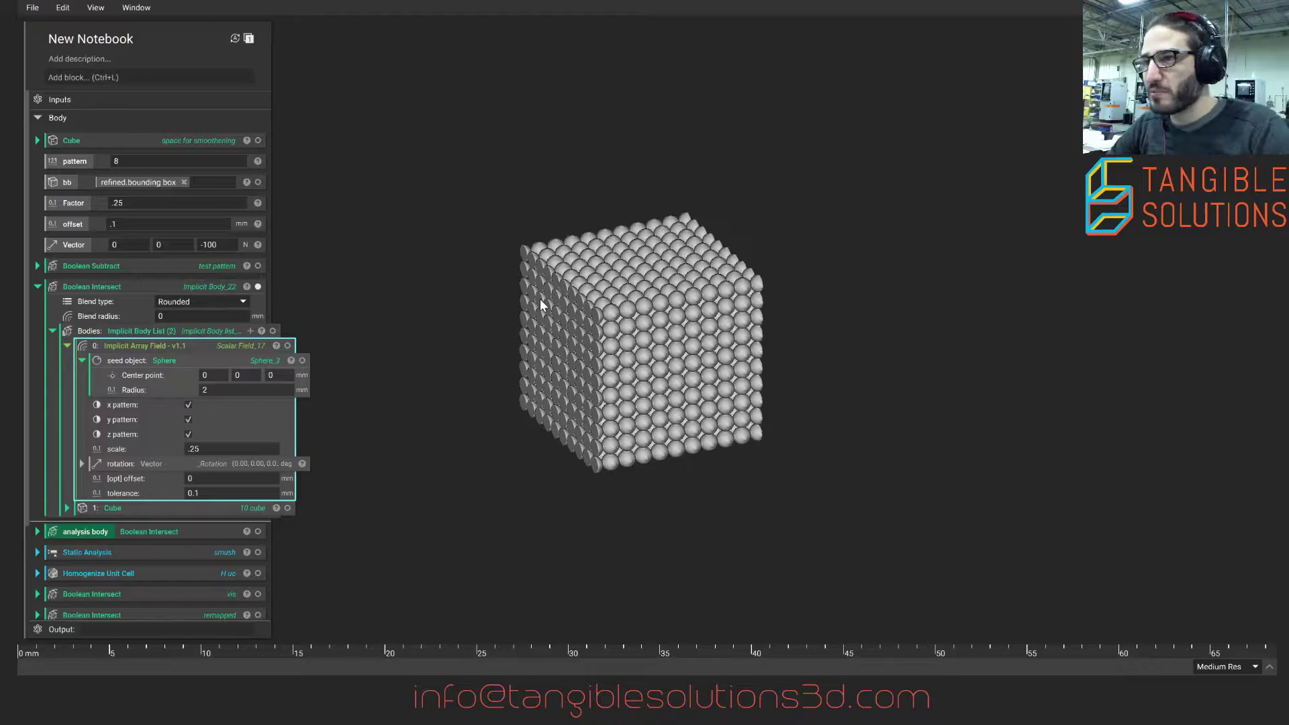
mouse_move(540, 300)
right_mouse_down()
mouse_move(598, 299)
mouse_move(555, 282)
right_mouse_up()
scroll(598, 299, "up", 2)
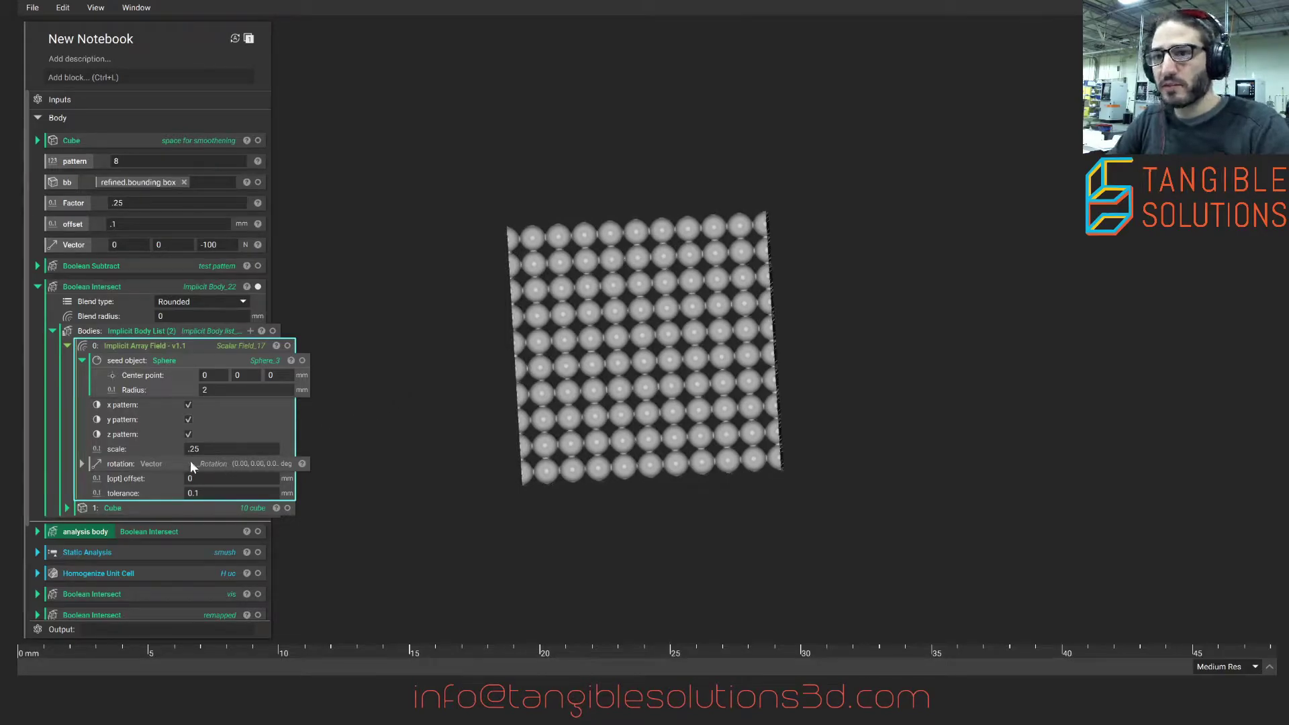
left_click(81, 463)
left_click(213, 478)
type("30")
key("Return")
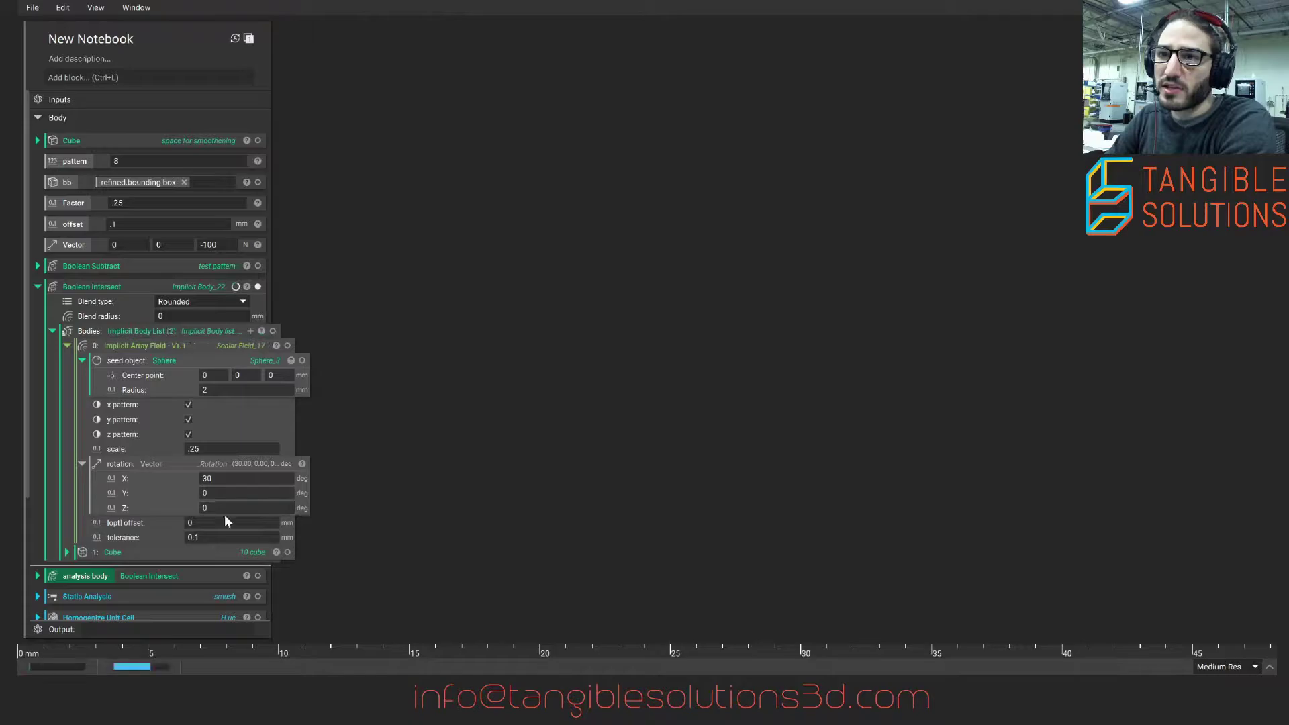
left_click(226, 522)
left_click(222, 493)
type("30")
key("Return")
left_click(229, 507)
type("30")
key("Return")
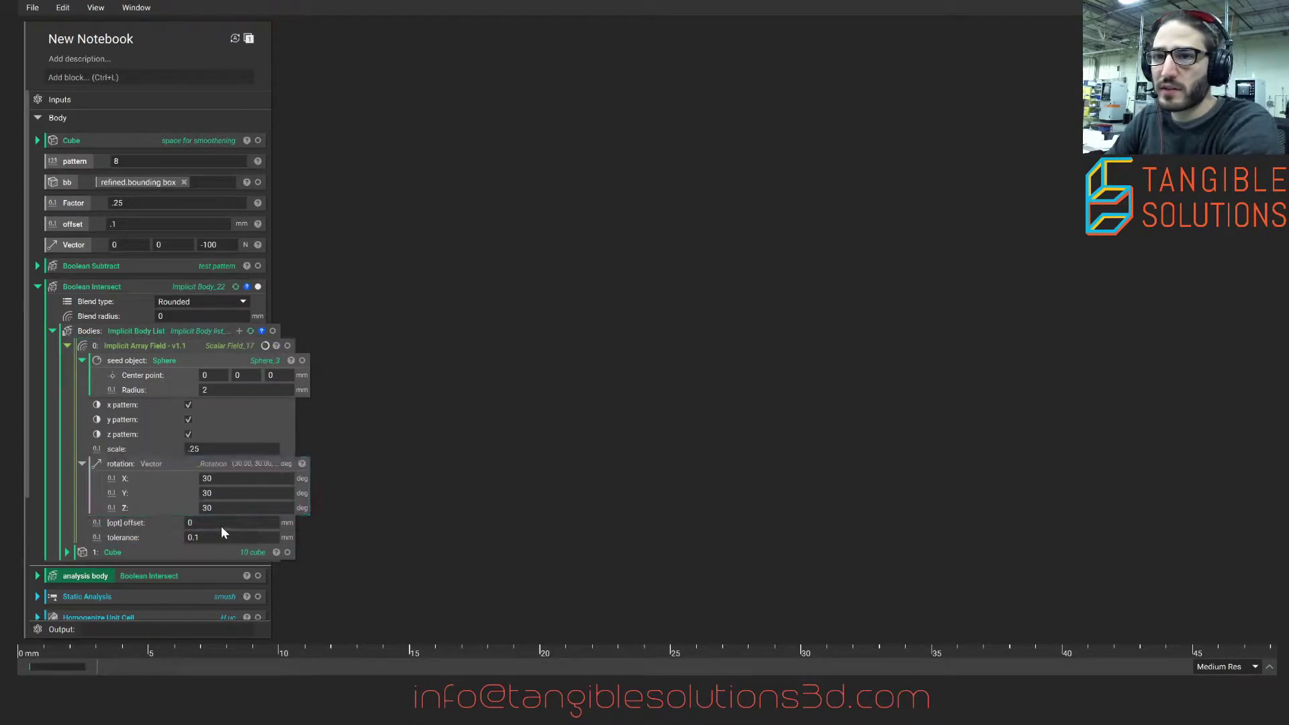
- Set the implicit array field's optional offset to .2 mm and view the resulting cube from another angle
left_click(216, 523)
type(".2")
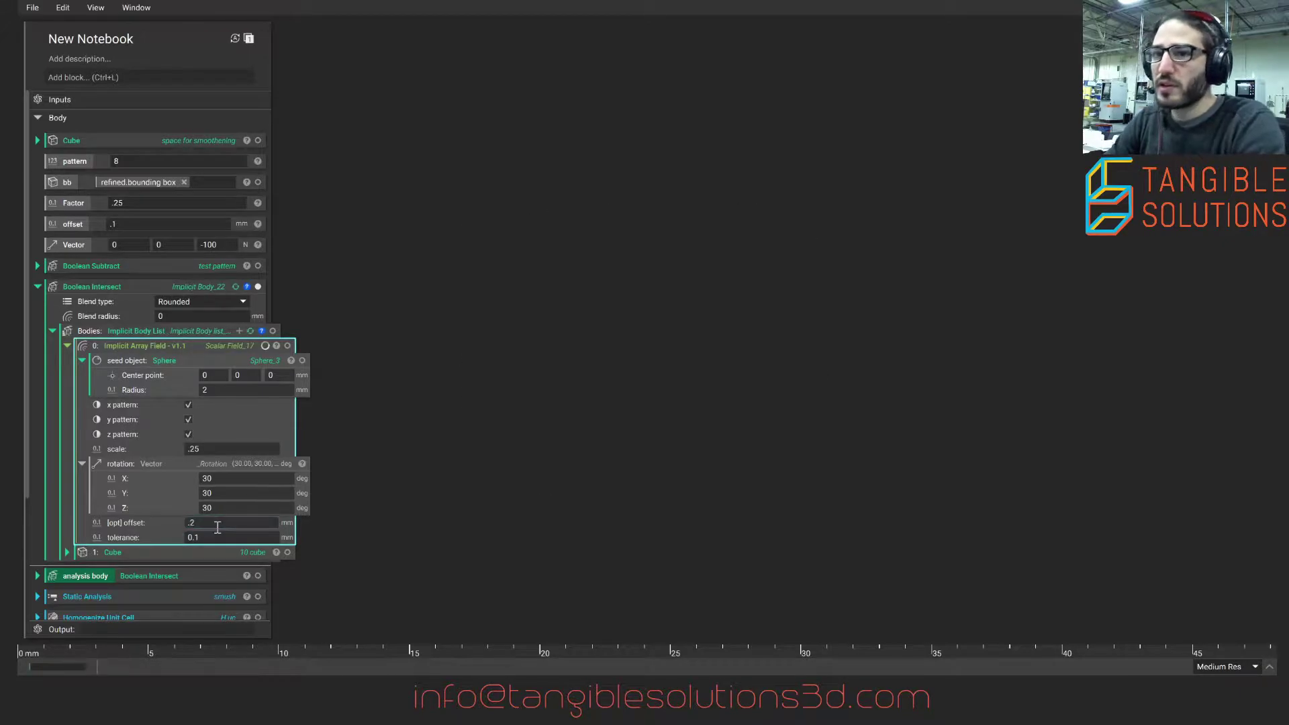
right_click_drag(634, 336, 398, 420)
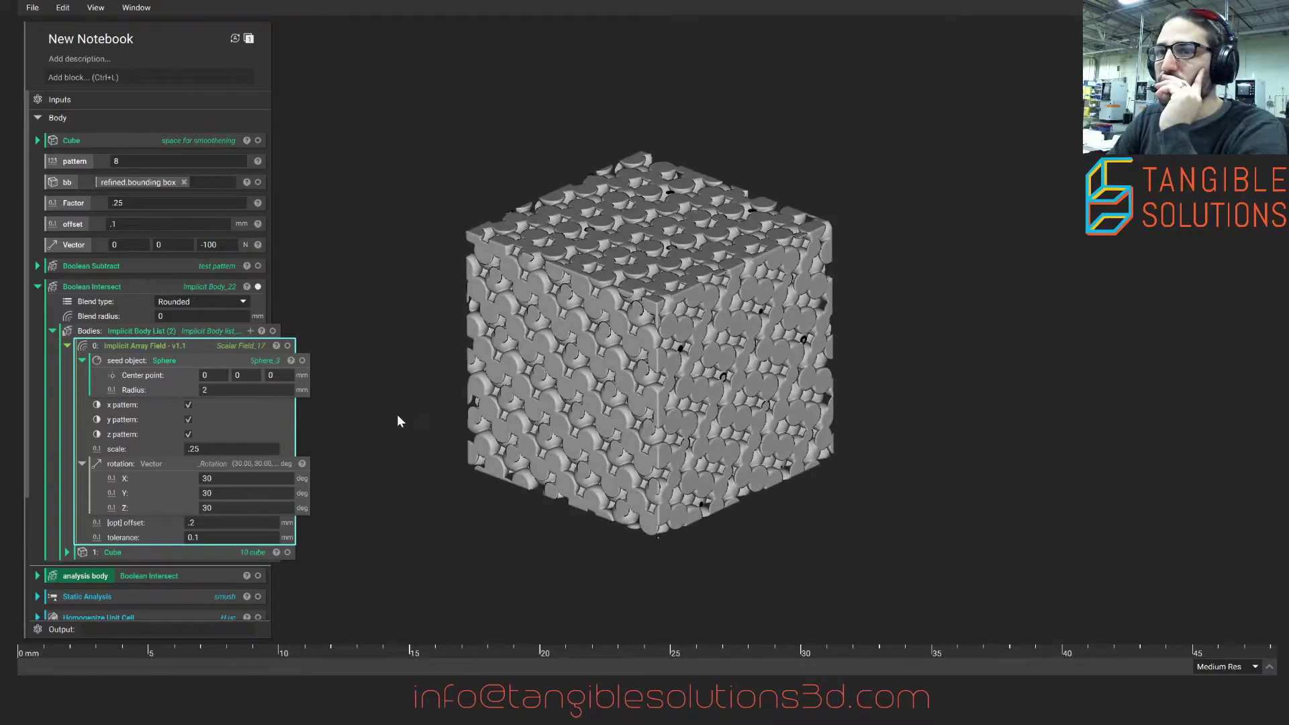
- Turn off the array's z and y patterns and reset its X, Y and Z rotation to 0 degrees
left_click(188, 433)
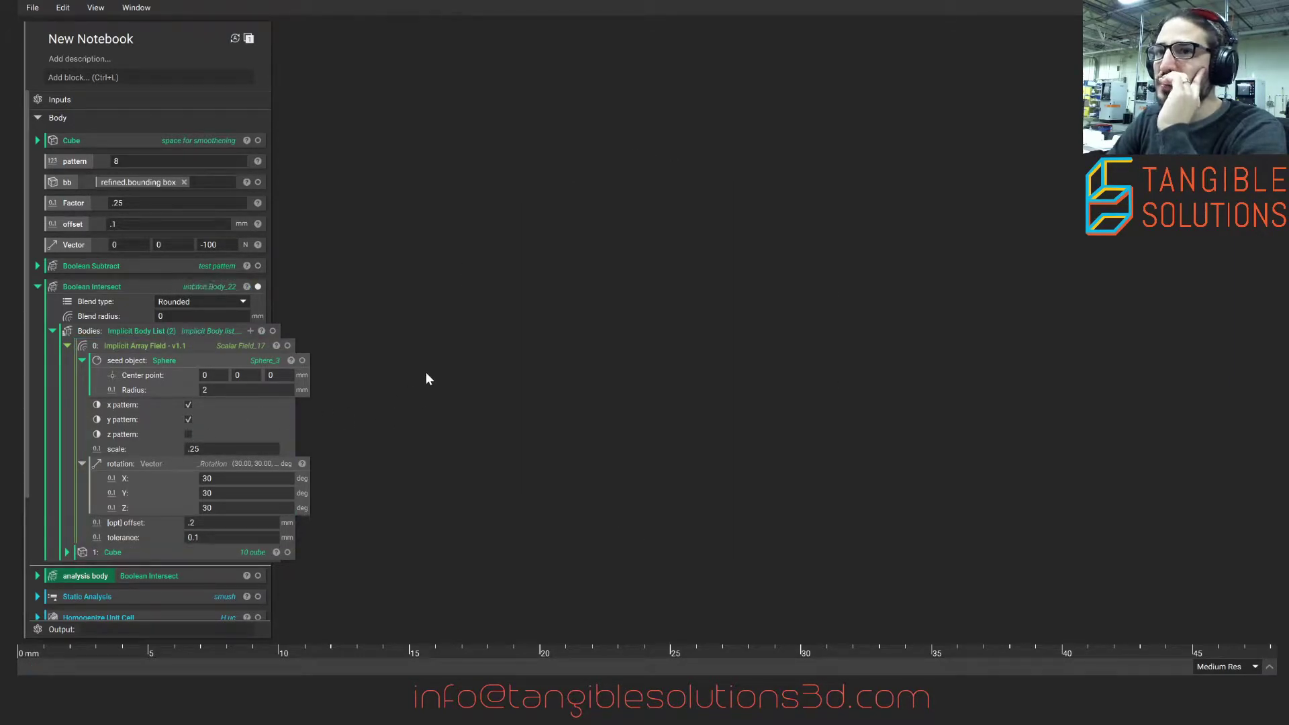
left_click(188, 419)
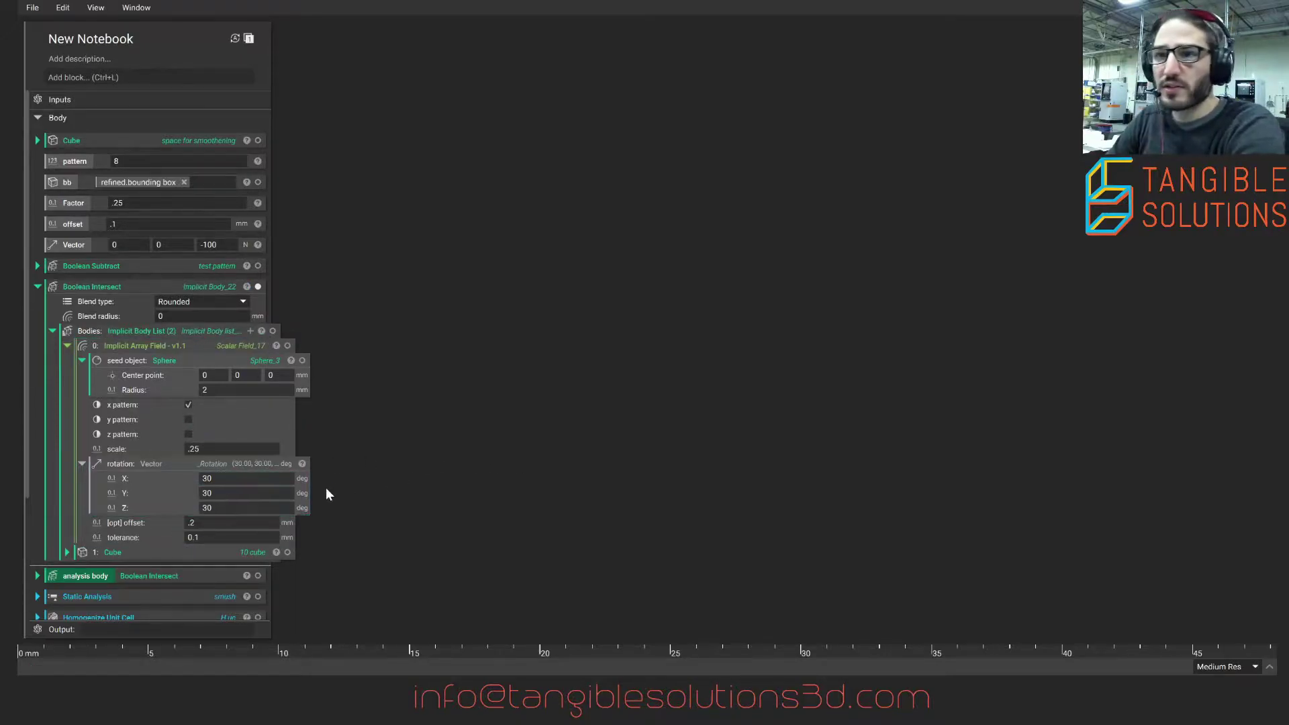
double_click(263, 486)
type("0")
key("Tab")
type("0")
key("Tab")
type("0")
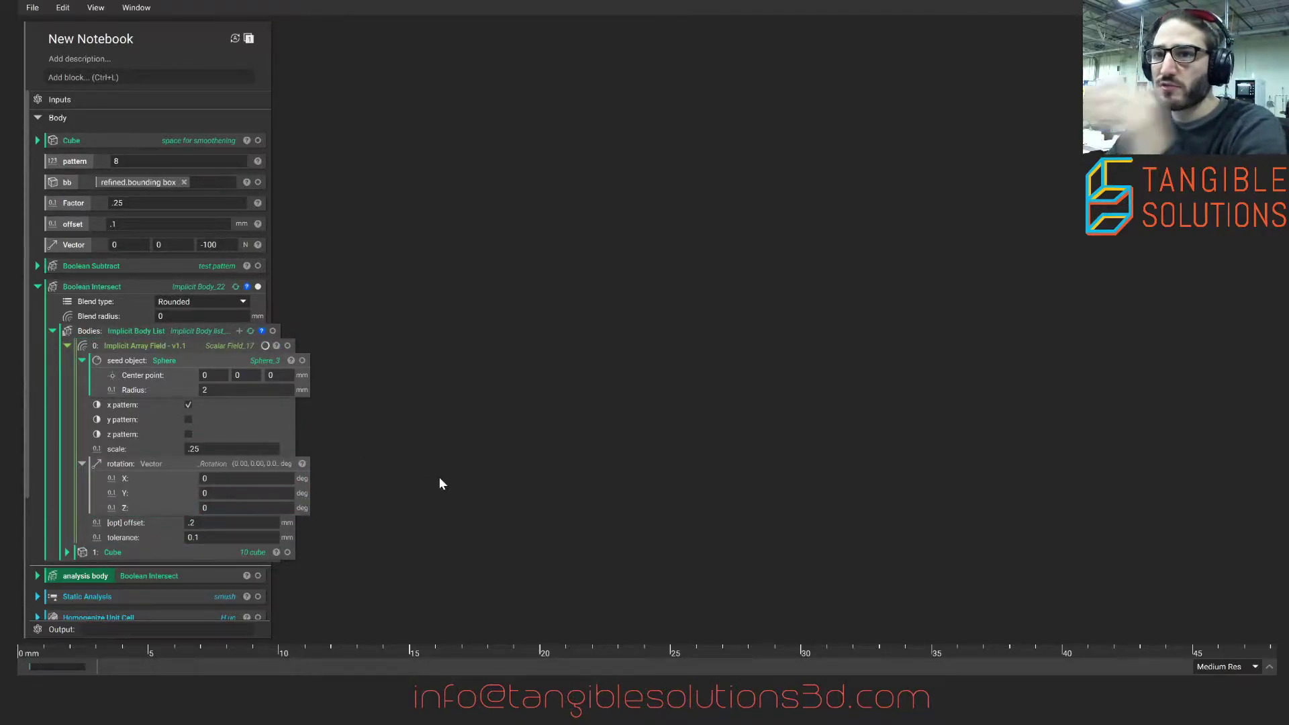
- Turn the array's y pattern back on and inspect the sphere layer
left_click(189, 419)
right_click_drag(621, 341, 609, 431)
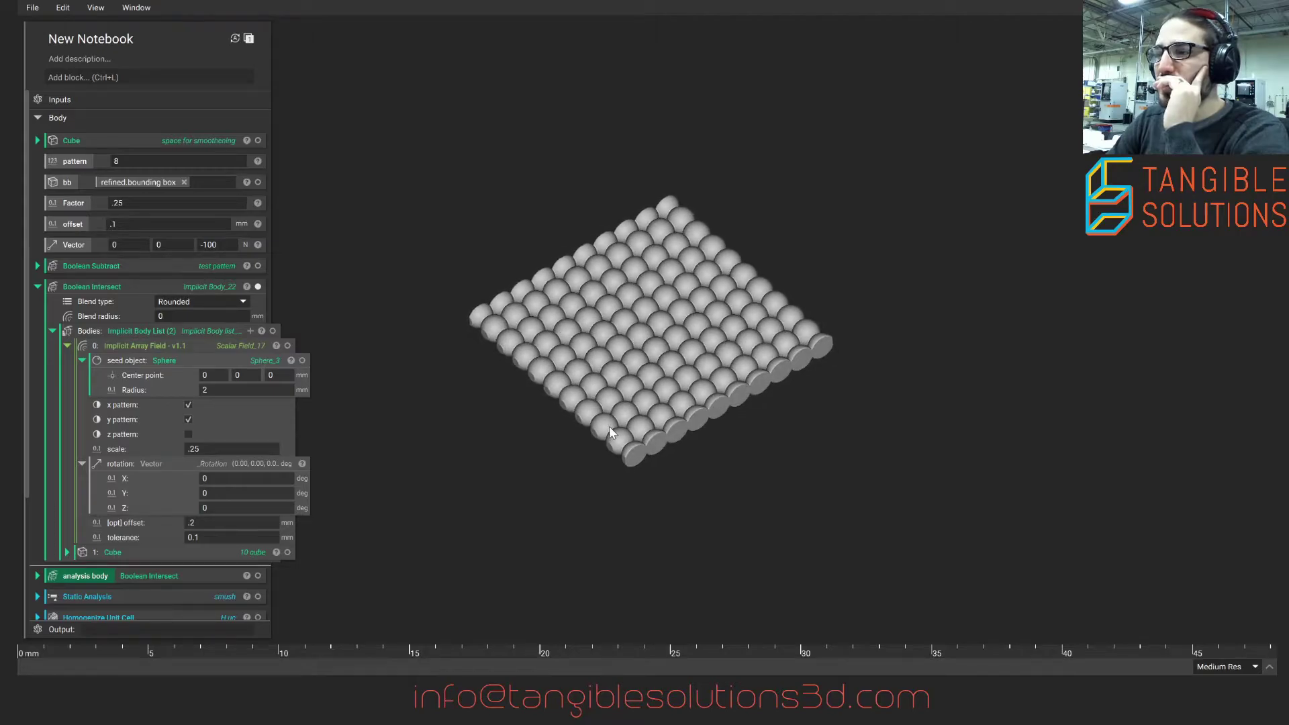
right_click_drag(624, 256, 549, 296)
mouse_move(181, 347)
left_mouse_down()
mouse_move(168, 361)
mouse_move(183, 344)
left_mouse_up()
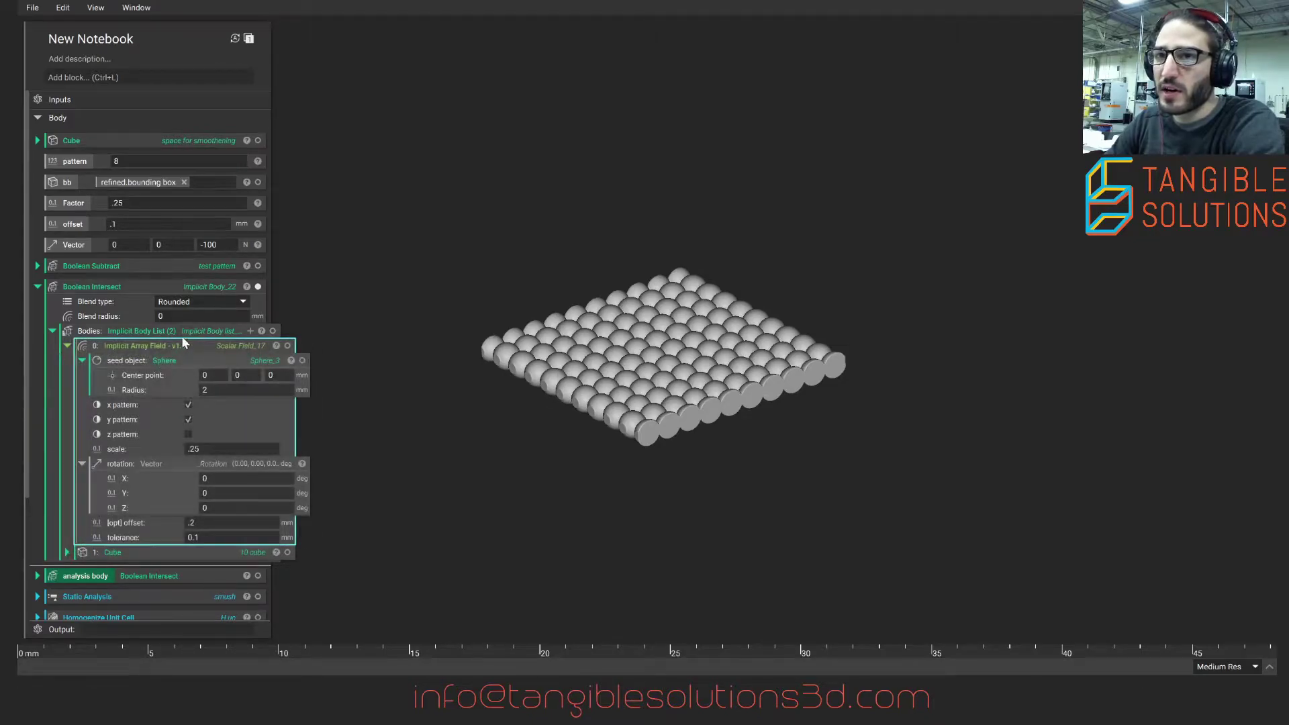
- Collapse the array field and its Boolean Intersect block, display the test pattern body, and hide the sphere array
left_click(67, 346)
left_click(208, 286)
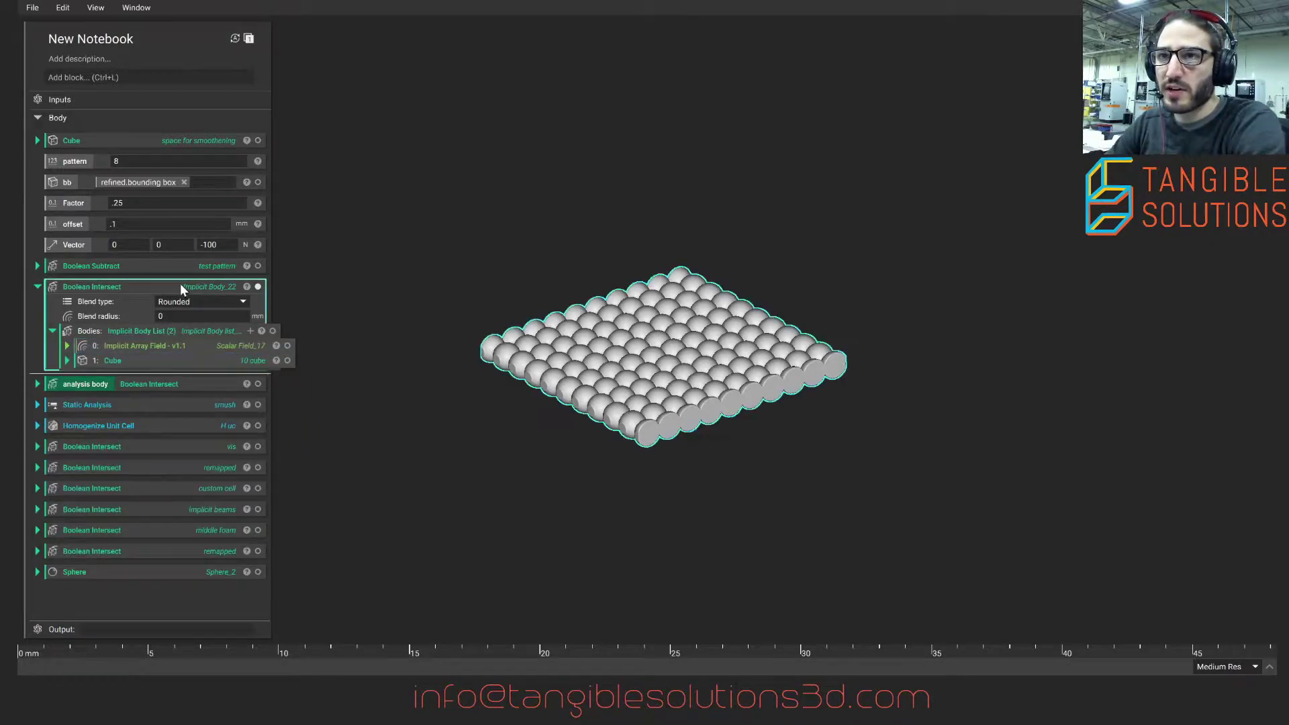
left_click(38, 287)
left_click(257, 266)
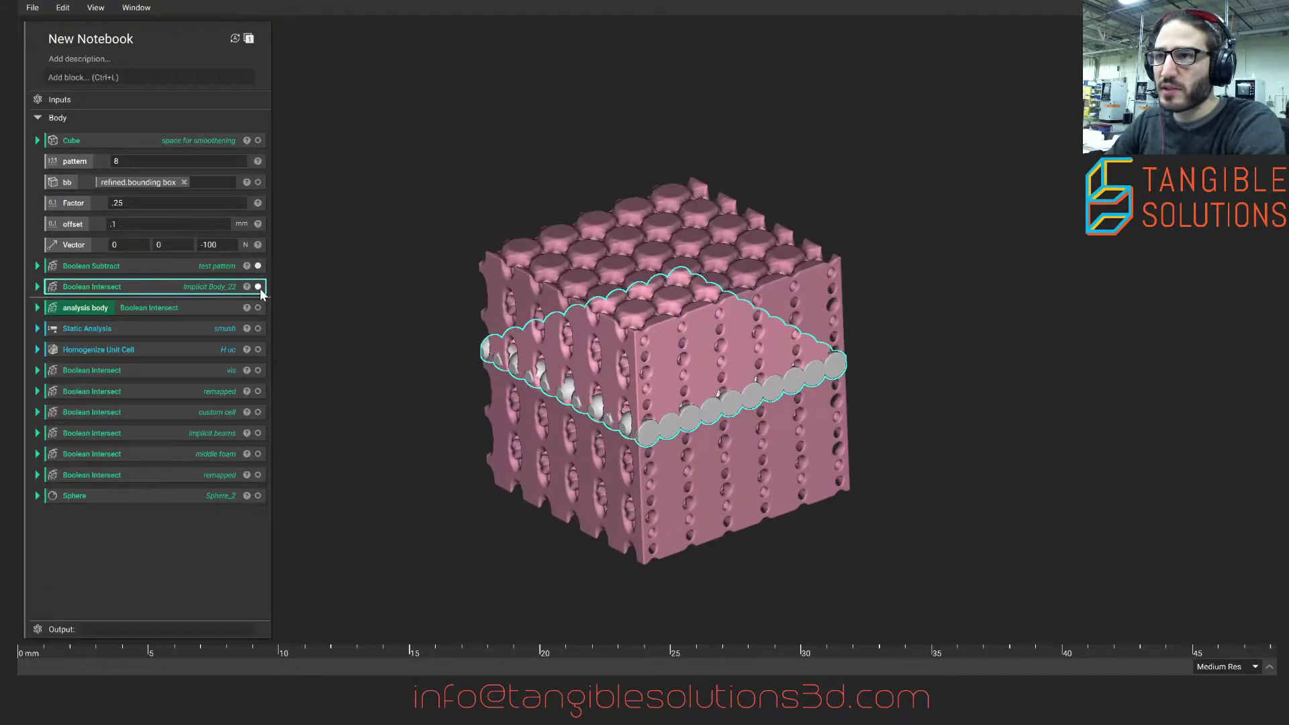
left_click(258, 286)
- Expand the test pattern's Boolean Subtract block and display its subtraction body to examine both together
left_click(38, 266)
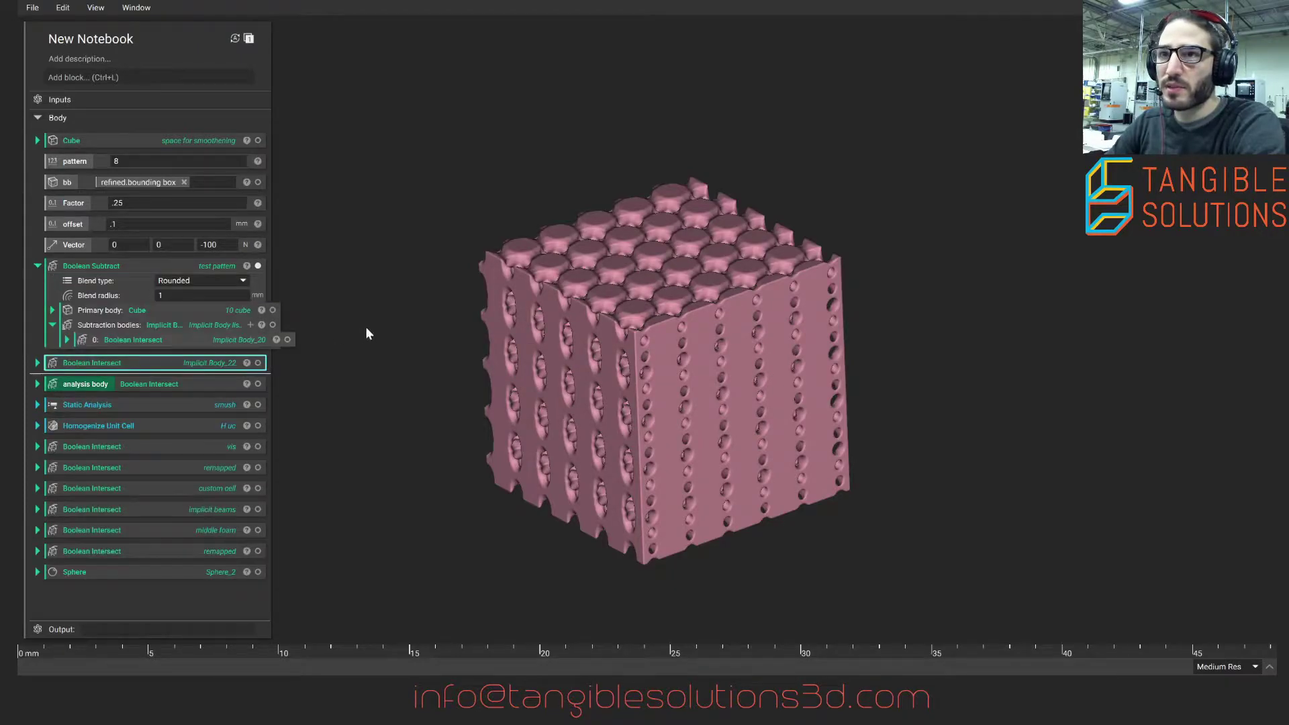
left_click(287, 340)
right_click_drag(375, 349, 510, 290)
scroll(643, 288, "up", 3)
right_click_drag(643, 288, 590, 281)
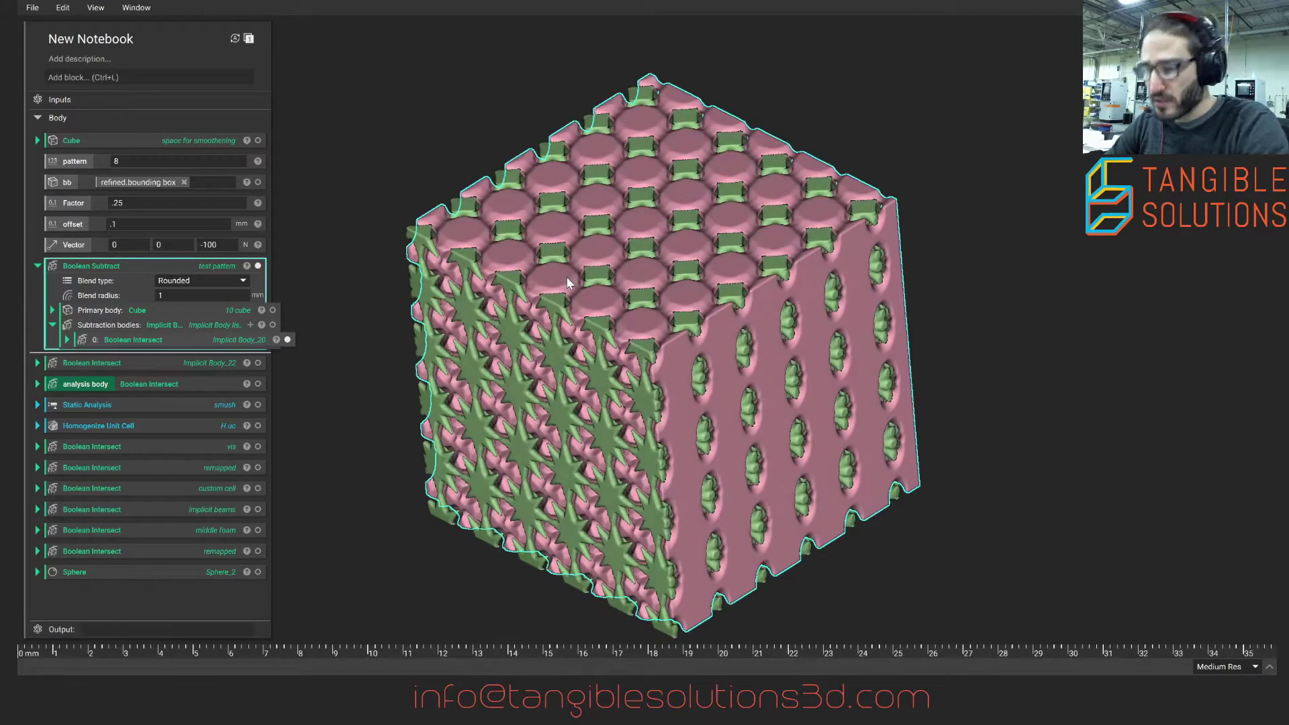
- Hide the test pattern and expand its subtraction body down to the array field, displaying the seed object
left_click(258, 266)
left_click(67, 339)
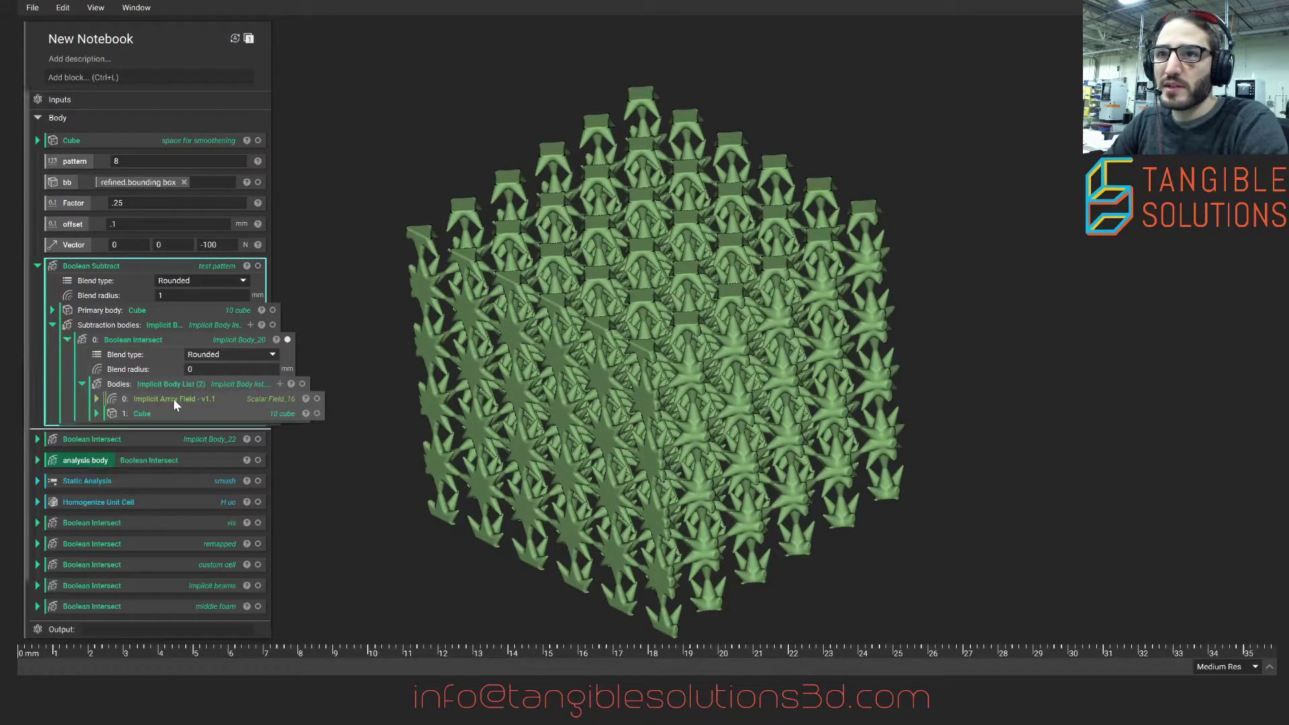
left_click(96, 399)
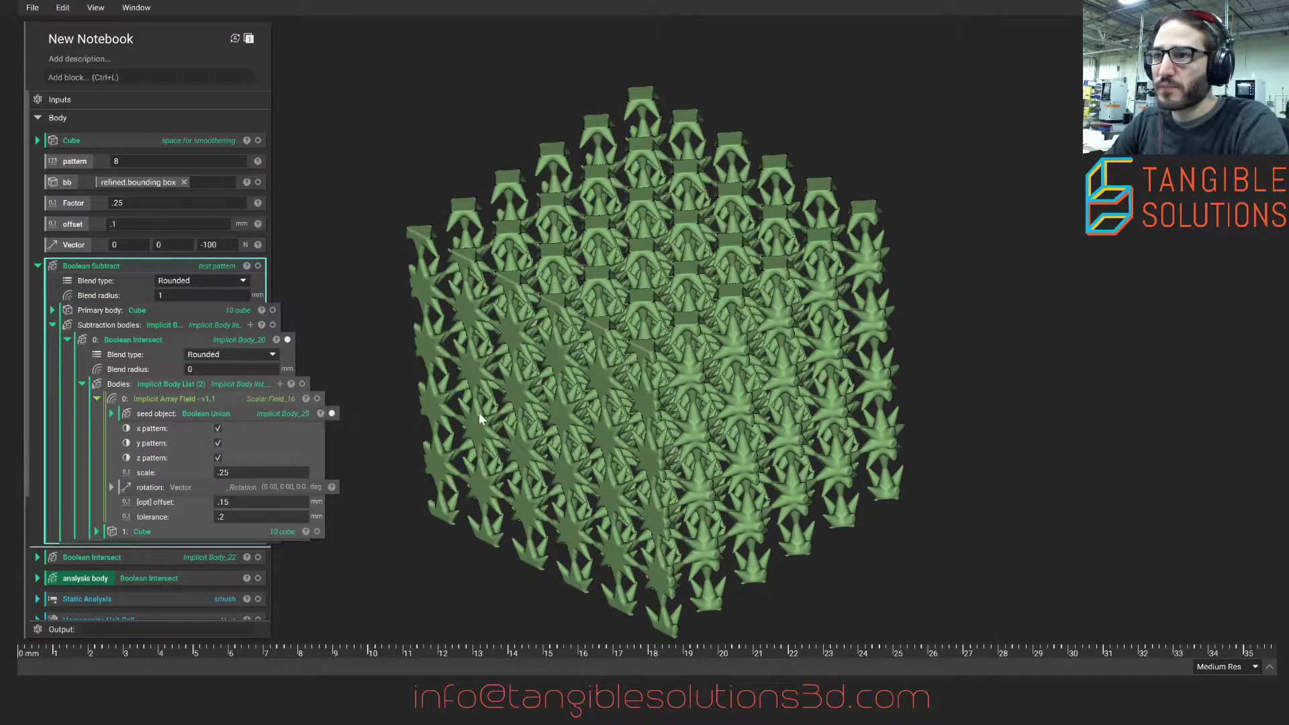
right_click_drag(578, 380, 644, 315)
- Hide the spiked seed object and the patterned subtraction body, and collapse the test pattern's Boolean Subtract block
left_click(423, 495)
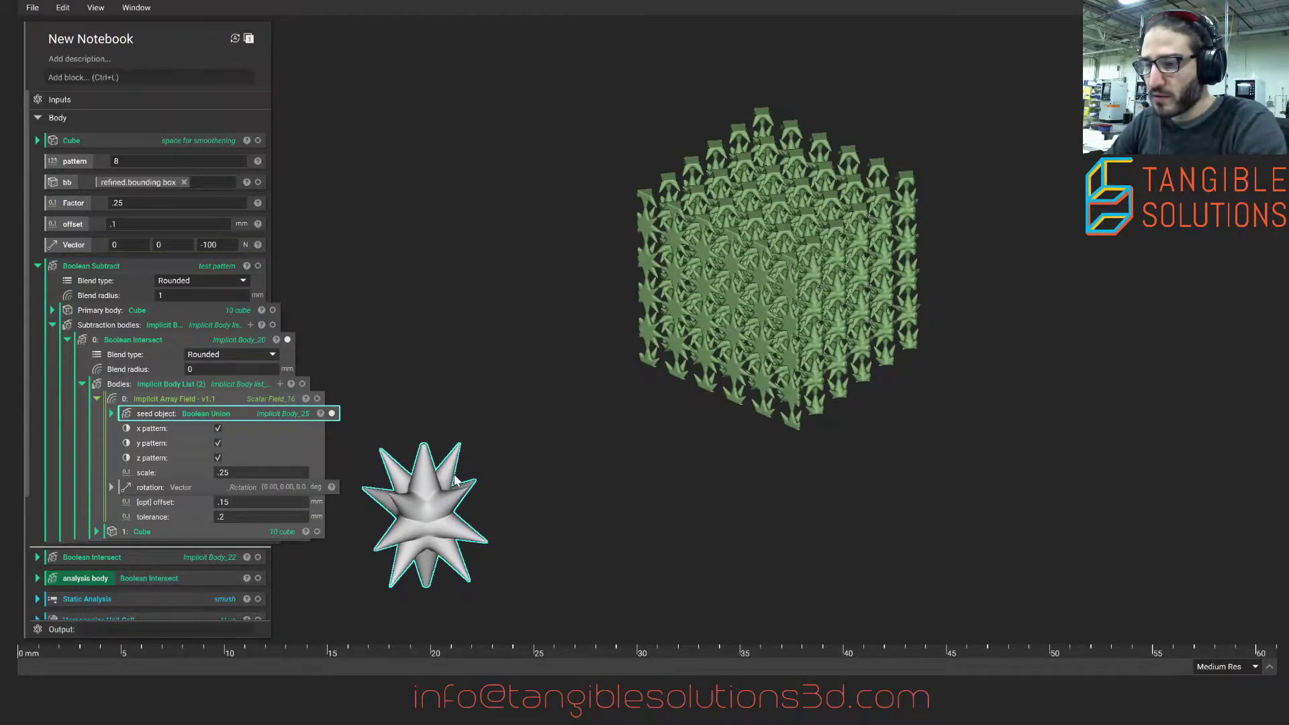
key("h")
left_click(751, 274)
key("h")
left_click(166, 273)
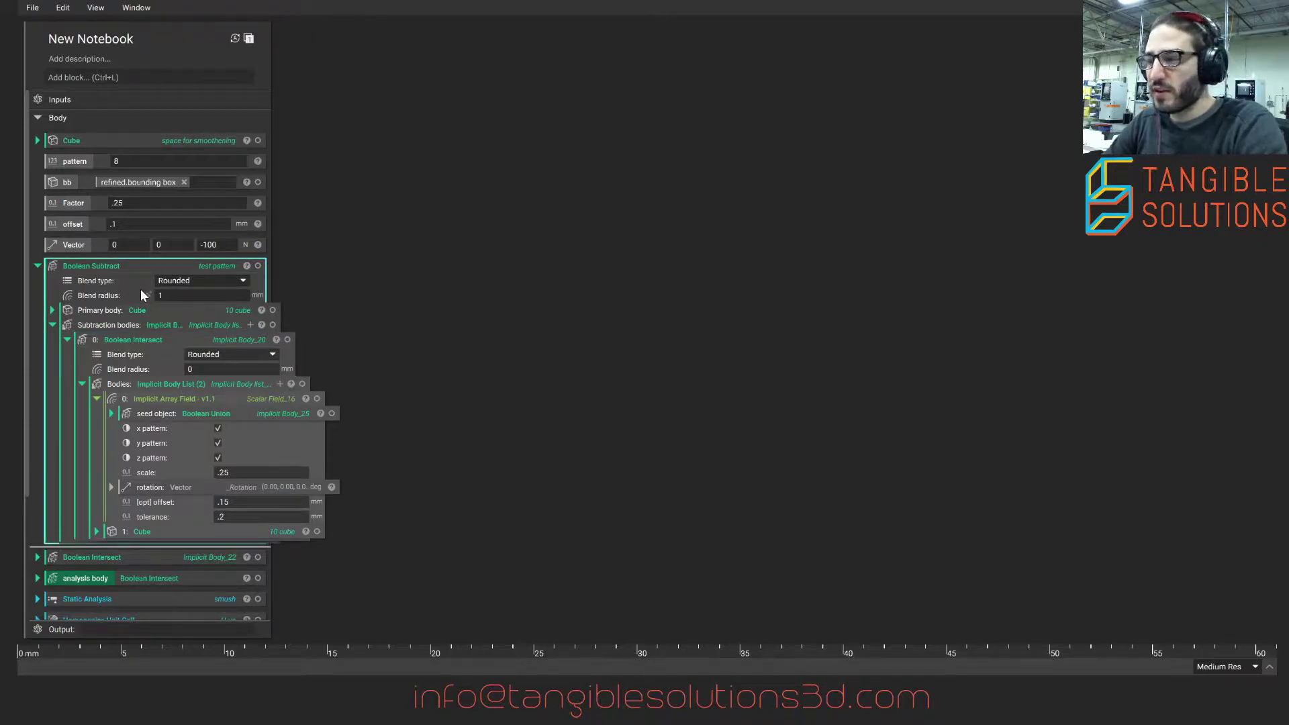
left_click(37, 266)
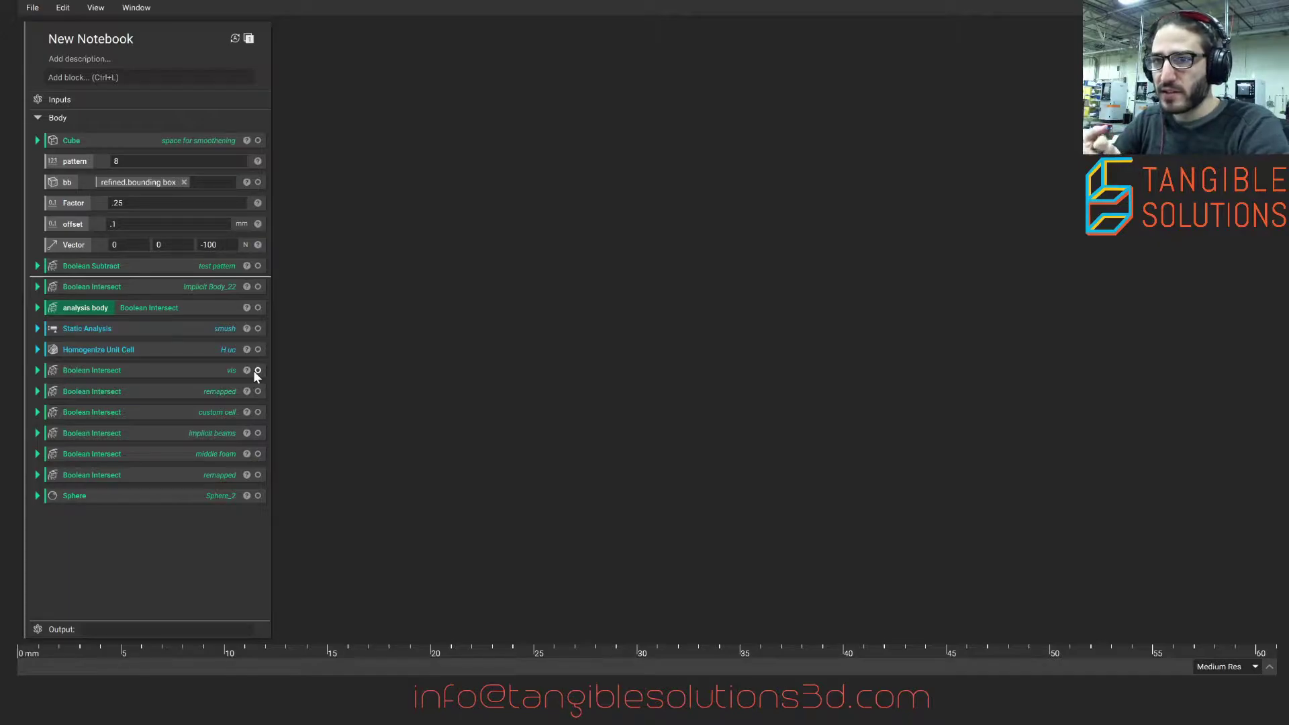
- Add a Volume Lattice block after the test pattern, using the 10 cube as its volume
left_click(172, 79)
type("volume lattice")
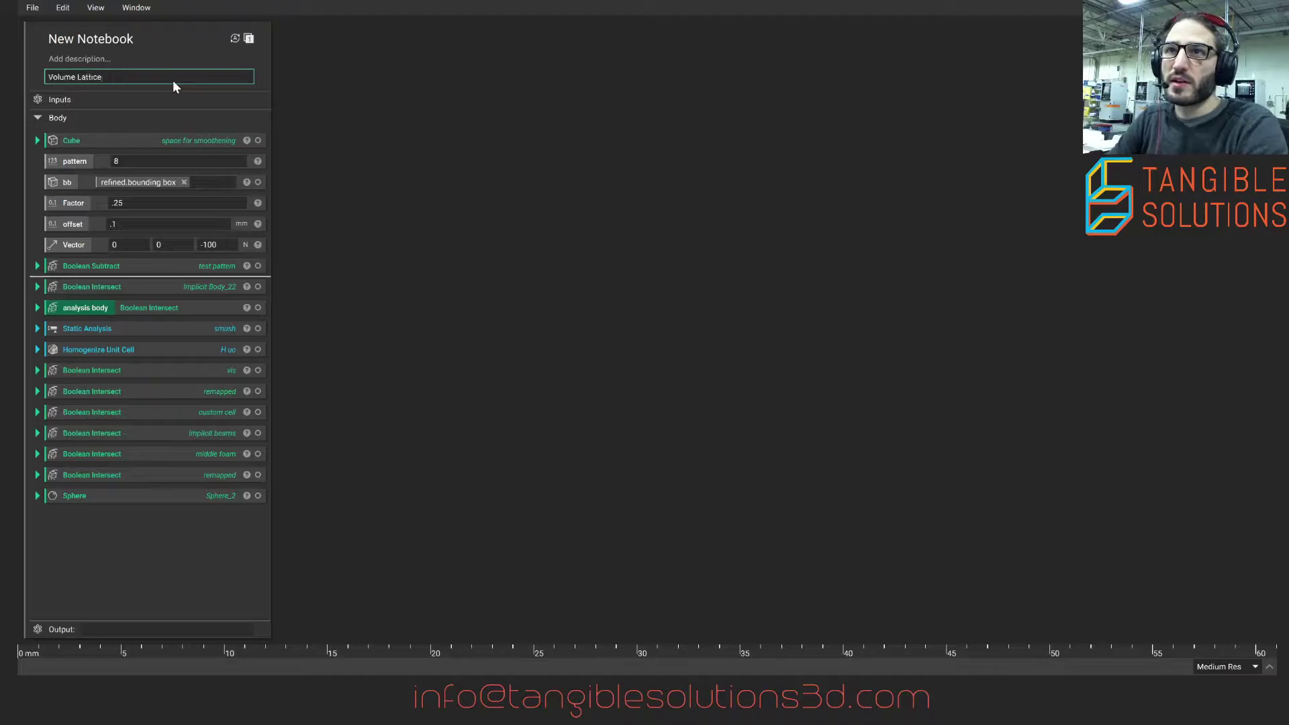
key("Return")
left_click(203, 302)
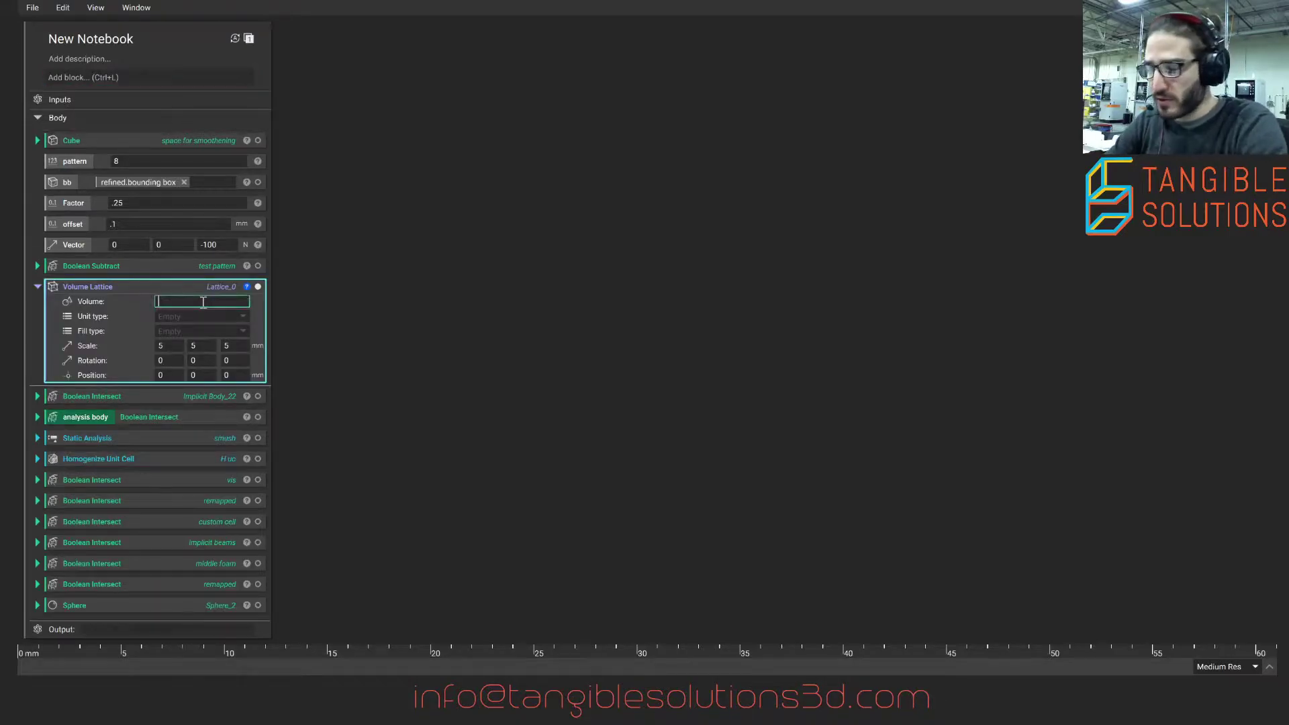
type("cube")
key("Return")
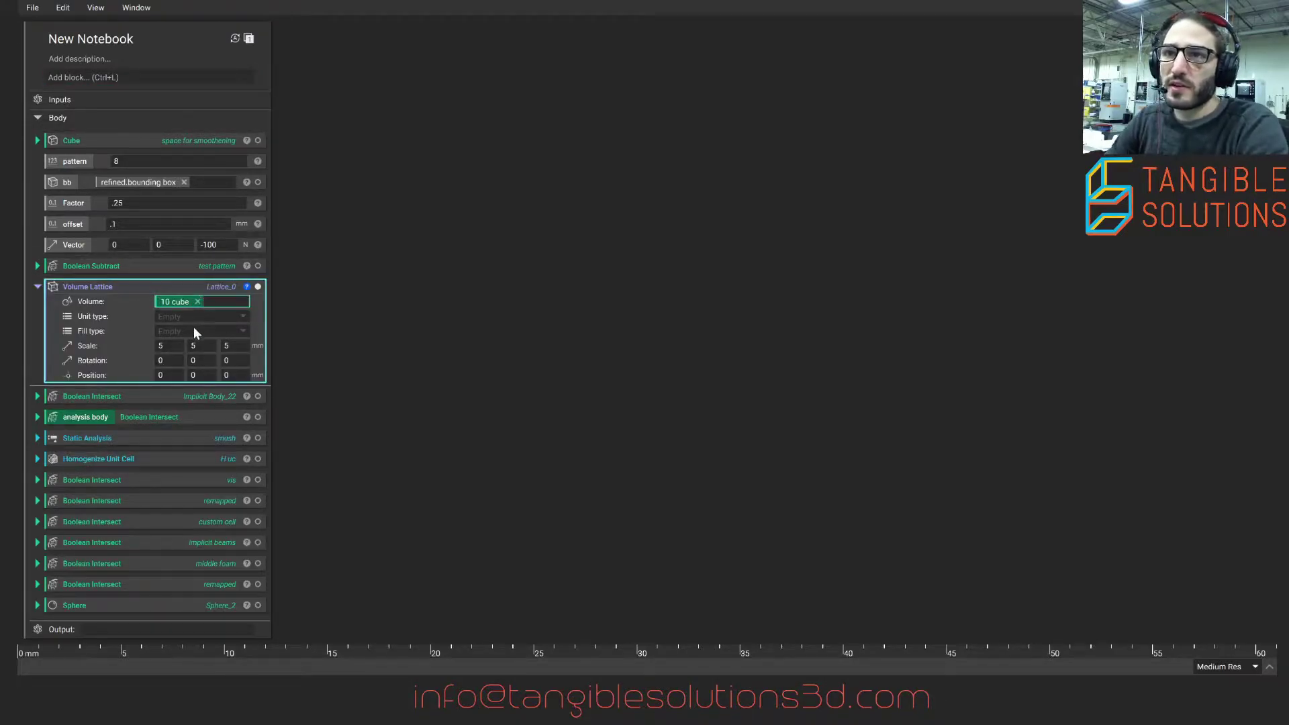
- Set the volume lattice's fill type to All touching and its unit type to Diamond
key("Down")
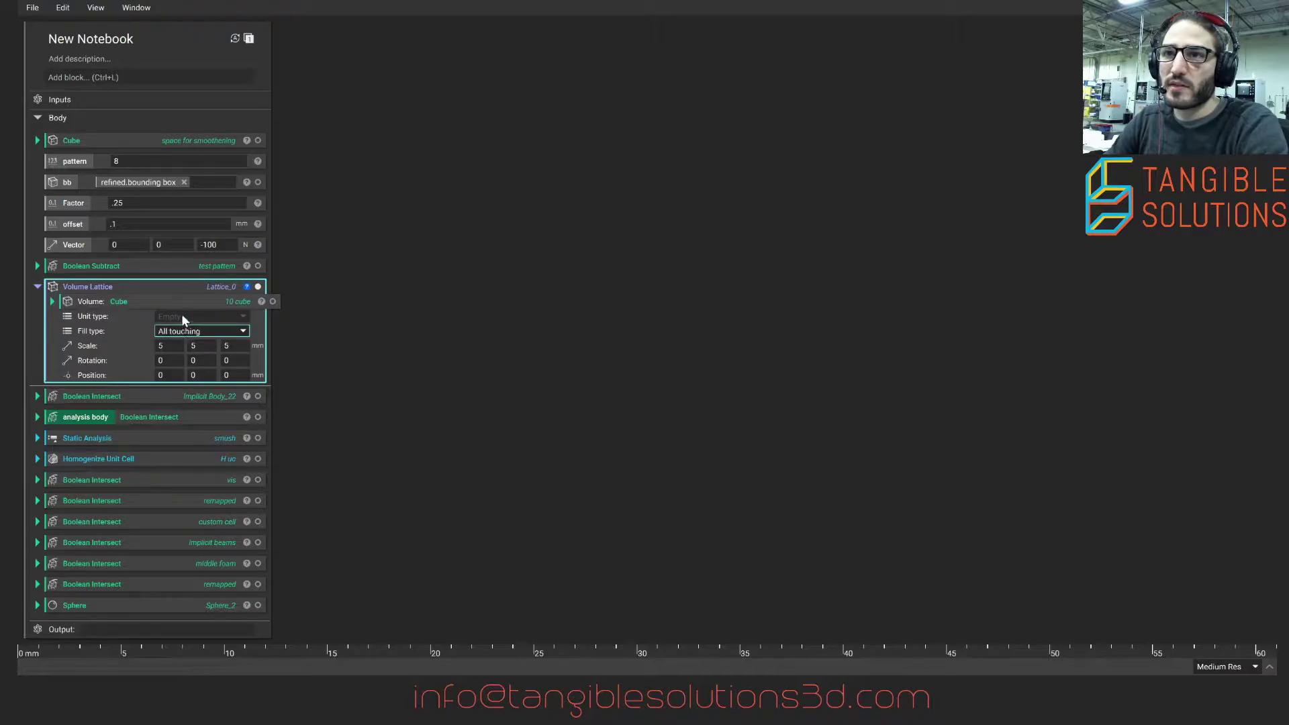
left_click(184, 320)
key("Down")
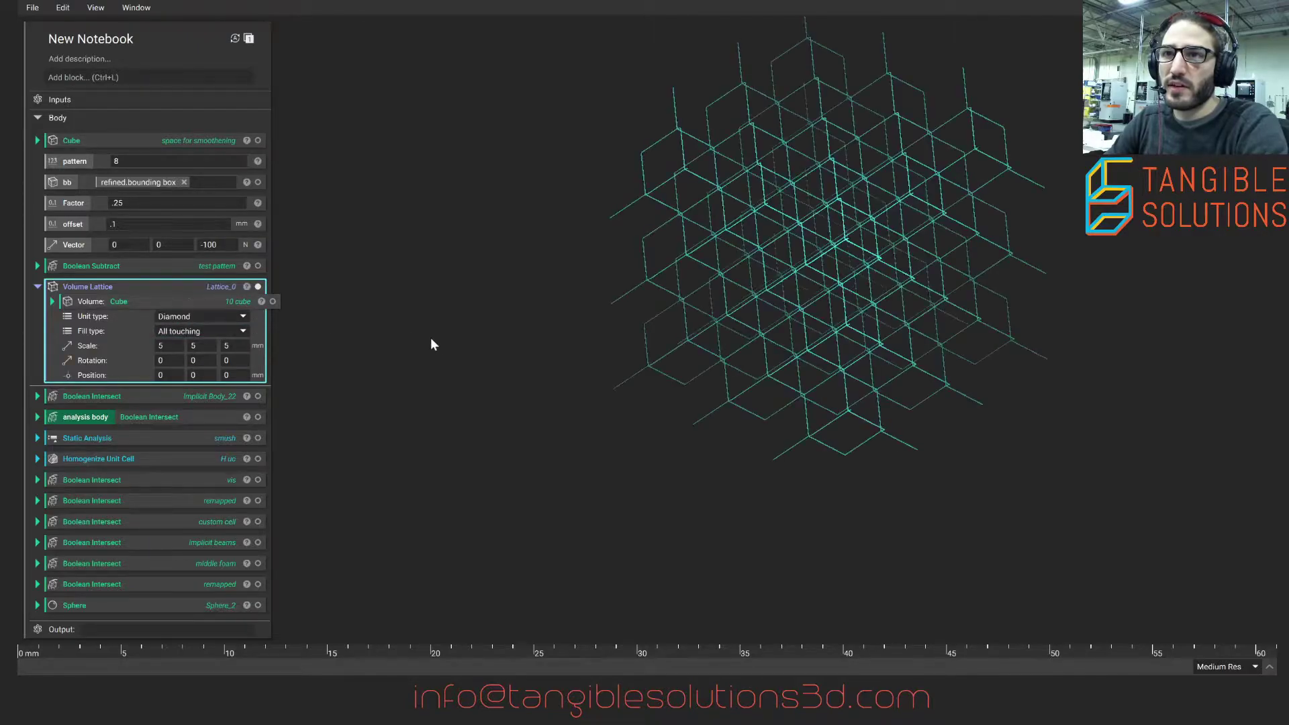
- Examine the diamond lattice from another angle and hide it
right_click_drag(689, 356, 922, 282)
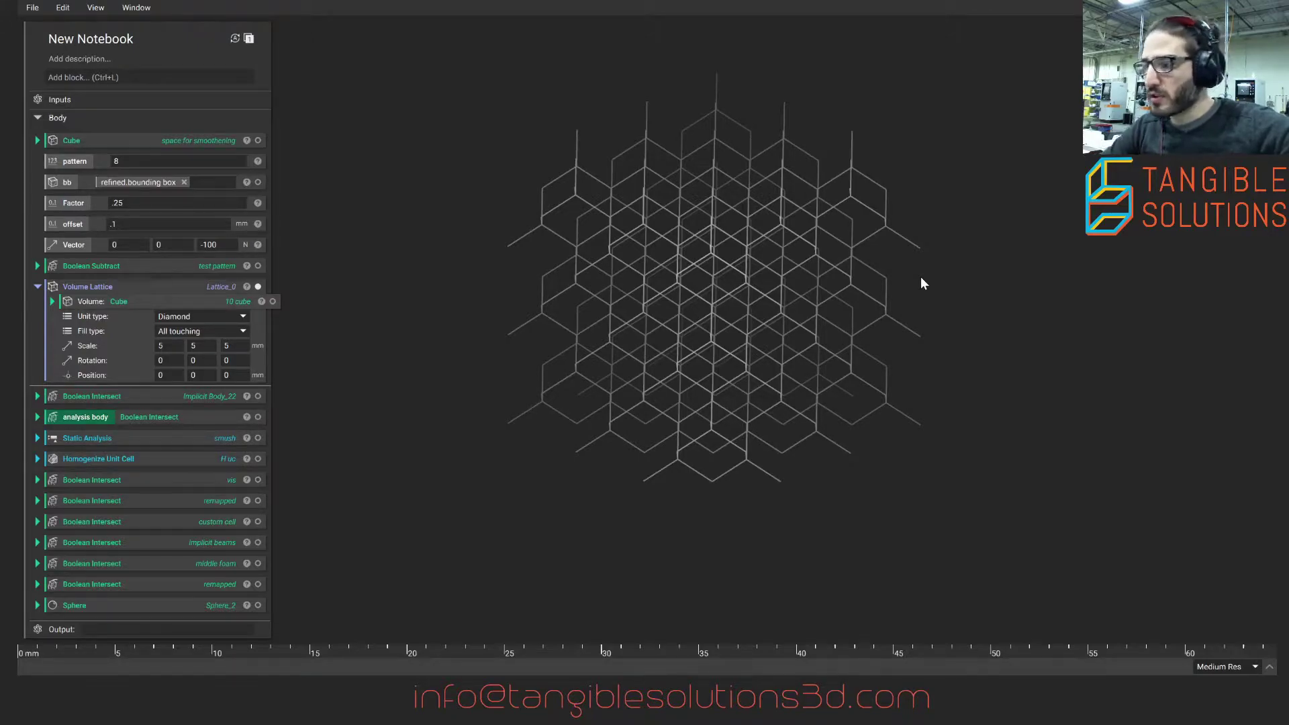
left_click(577, 340)
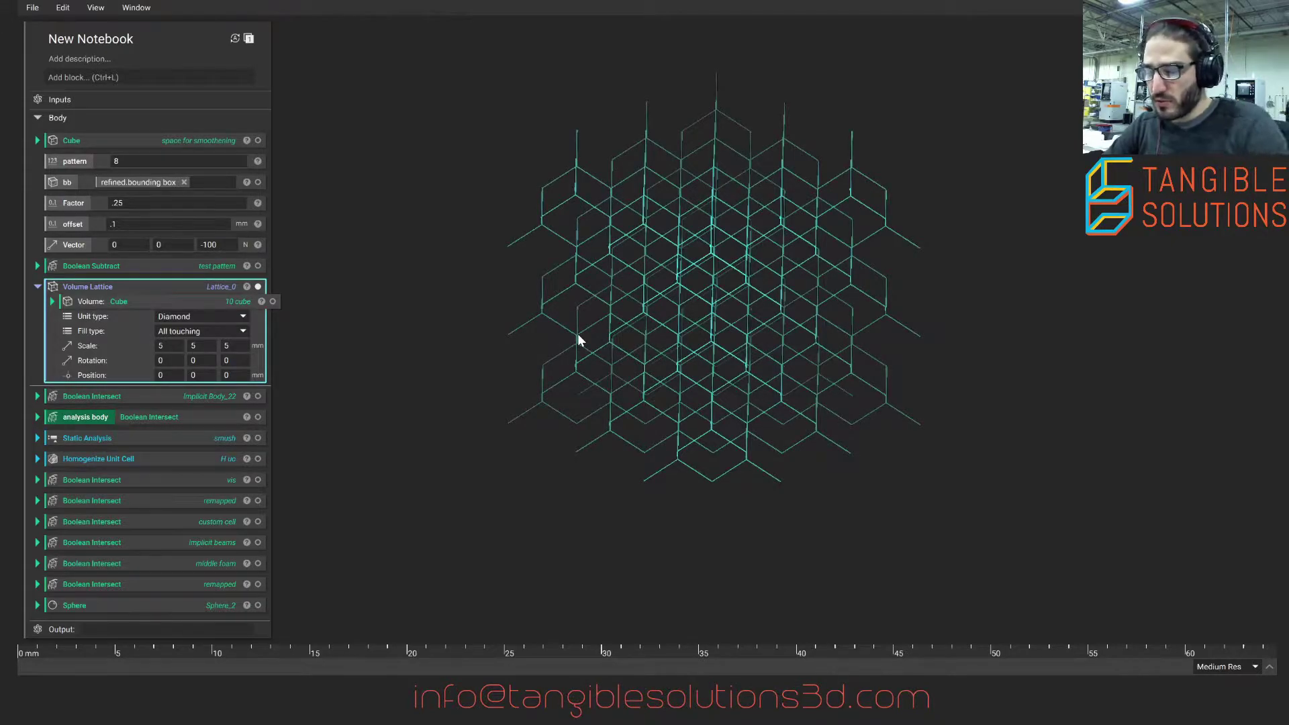
key("h")
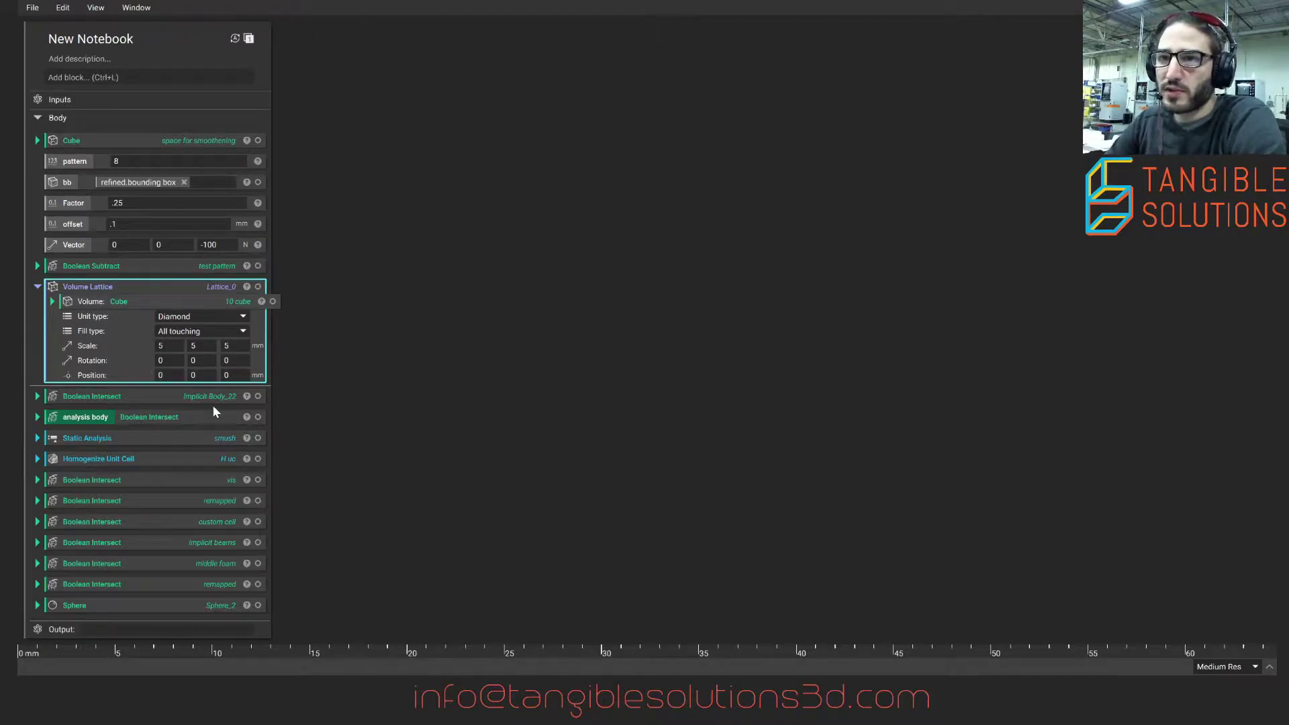
- Expand the vis Boolean Intersect block down to the Refine Bounding Box body's list, and display that body to examine the custom cell
left_click(37, 479)
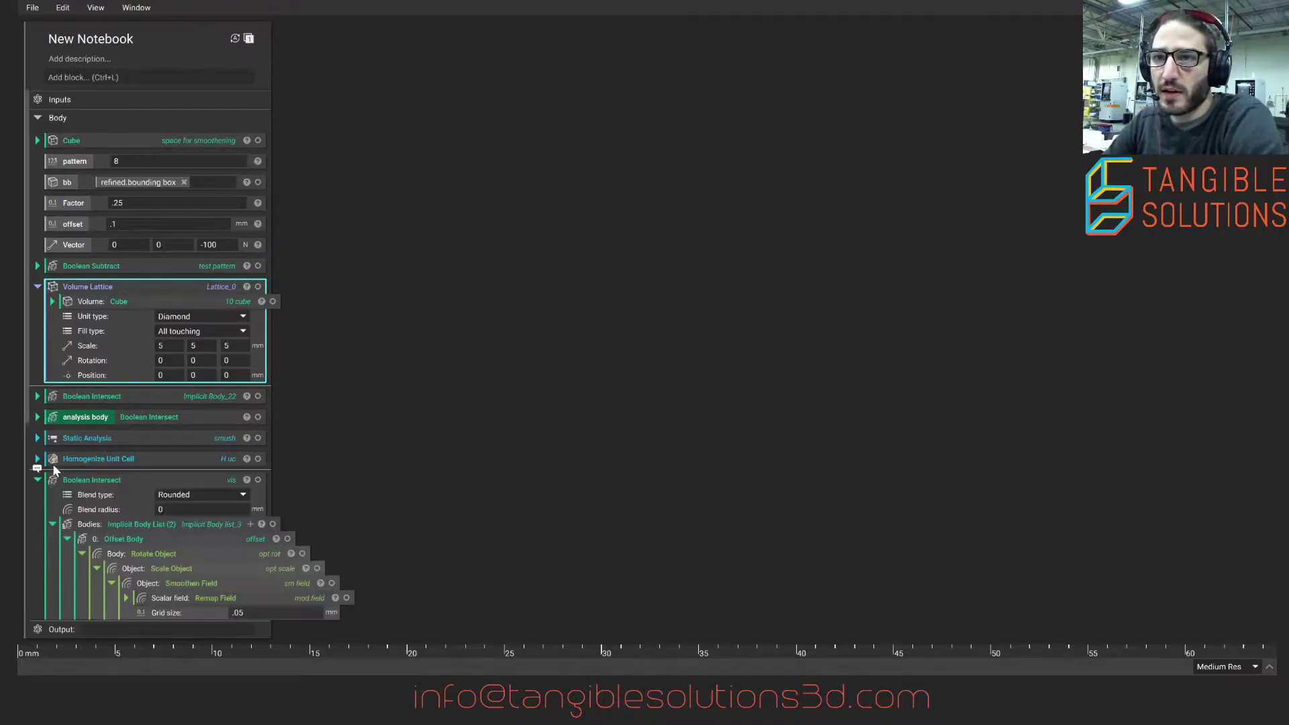
scroll(188, 429, "down", 1)
scroll(178, 423, "down", 1)
left_click(127, 412)
scroll(127, 409, "down", 1)
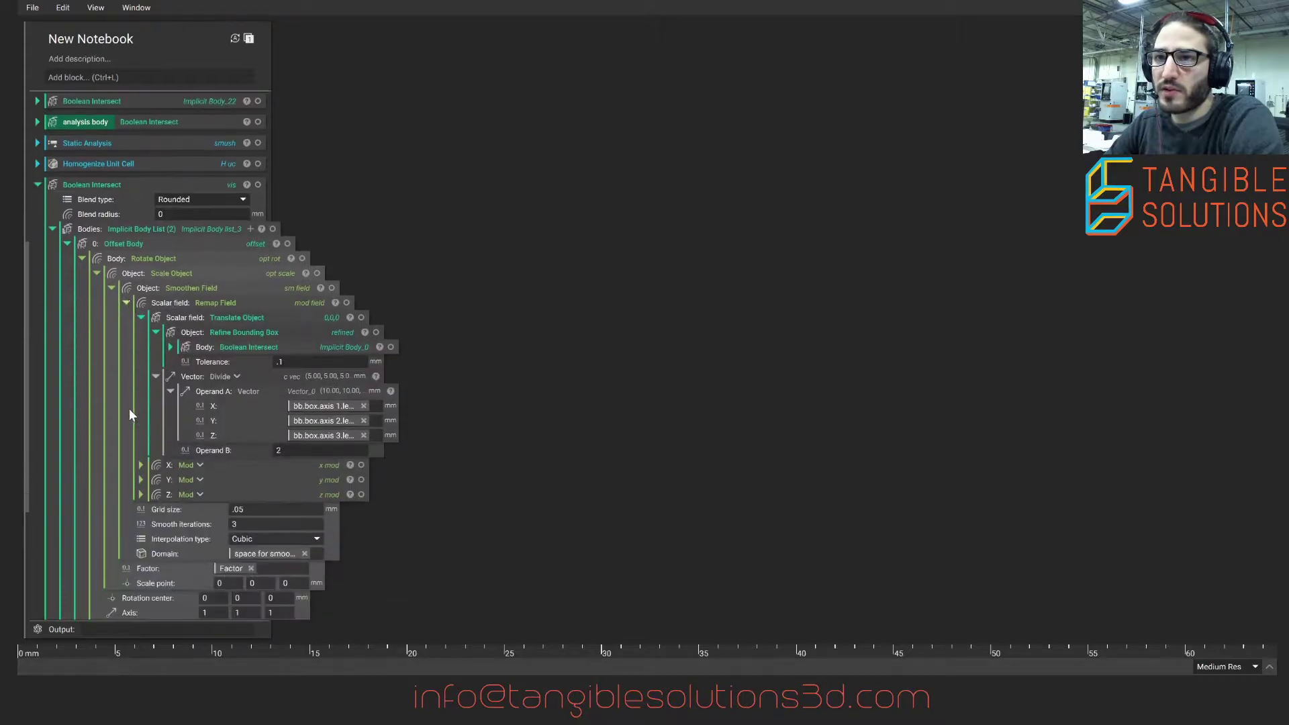
left_click(171, 348)
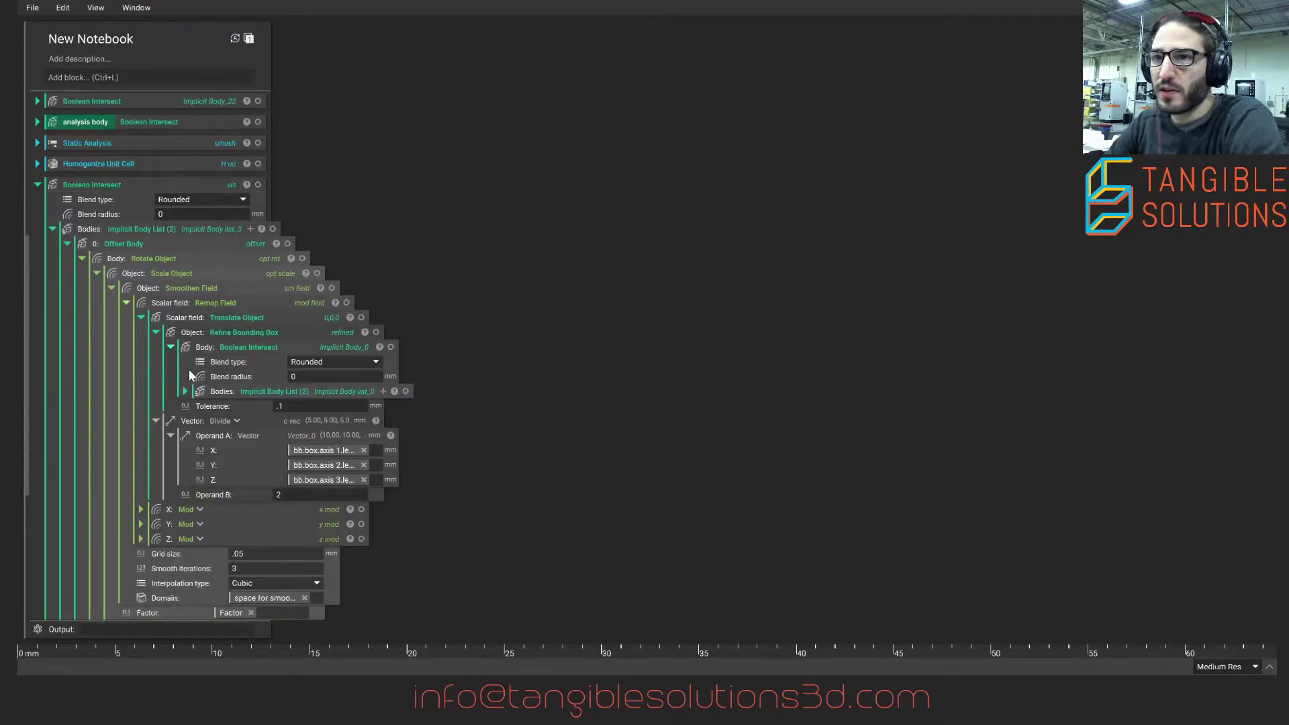
left_click(185, 391)
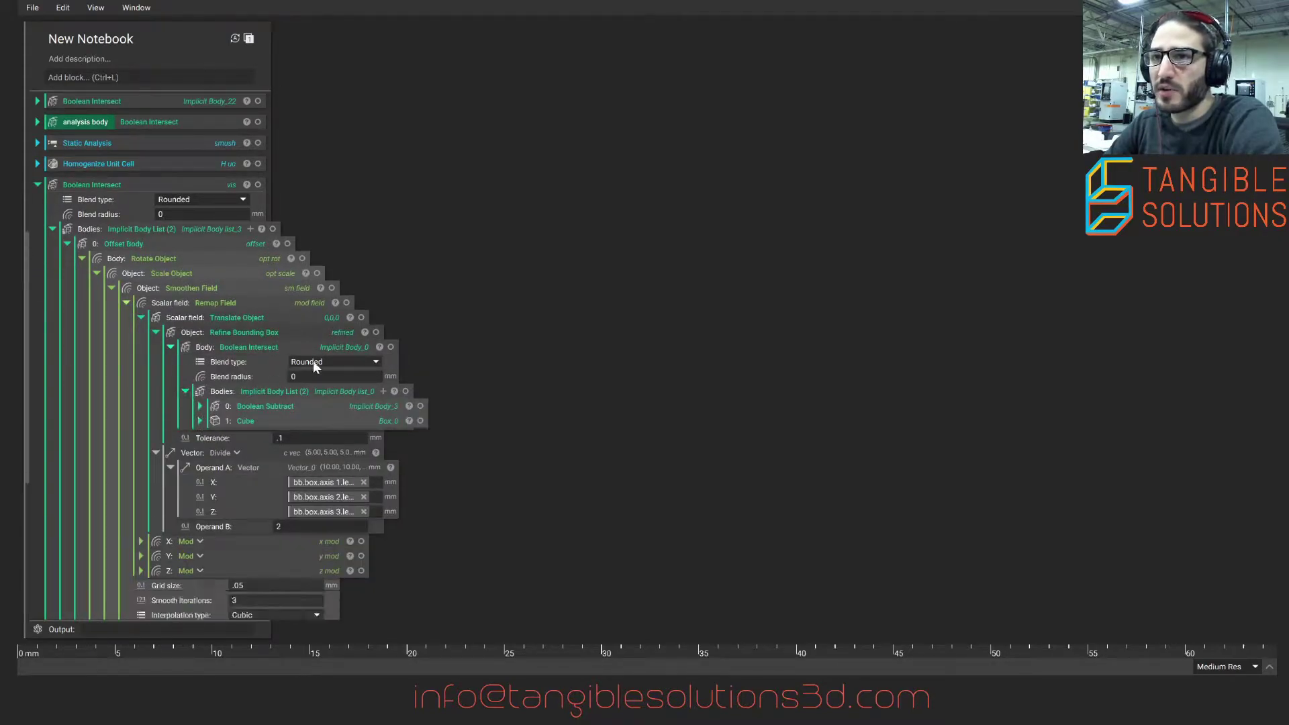
left_click(390, 347)
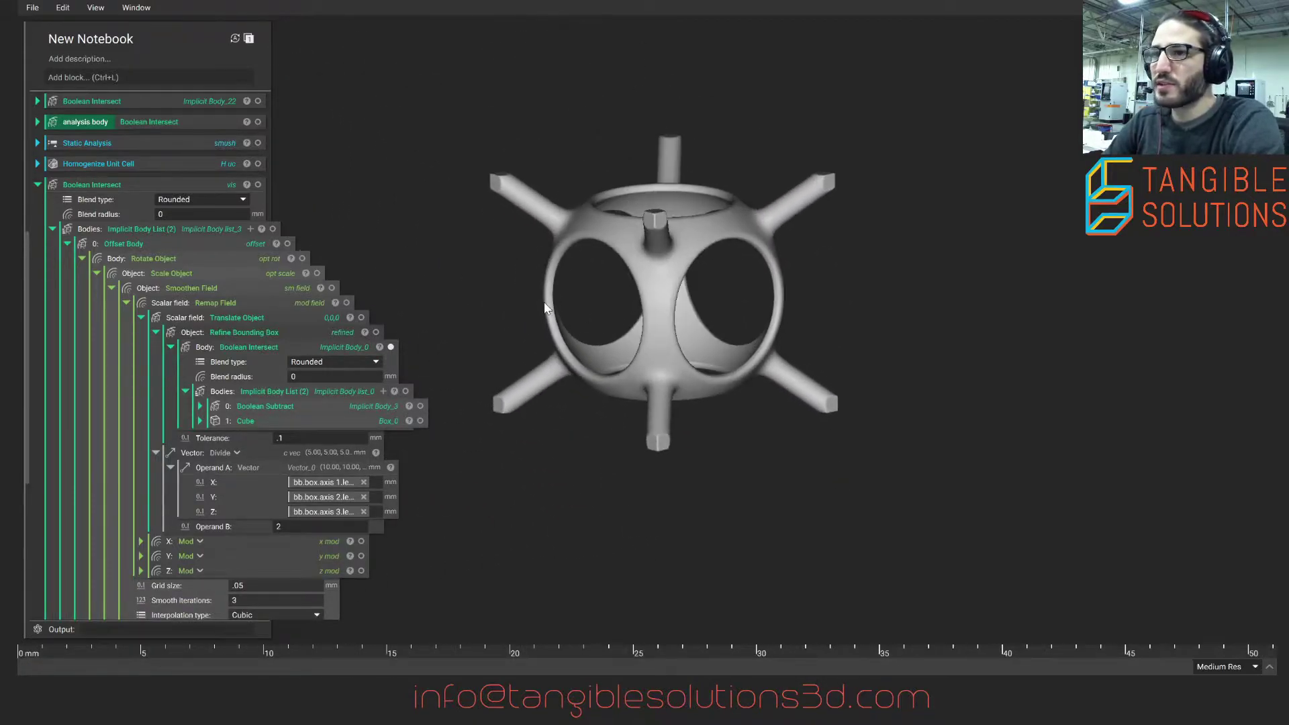
scroll(545, 307, "down", 1)
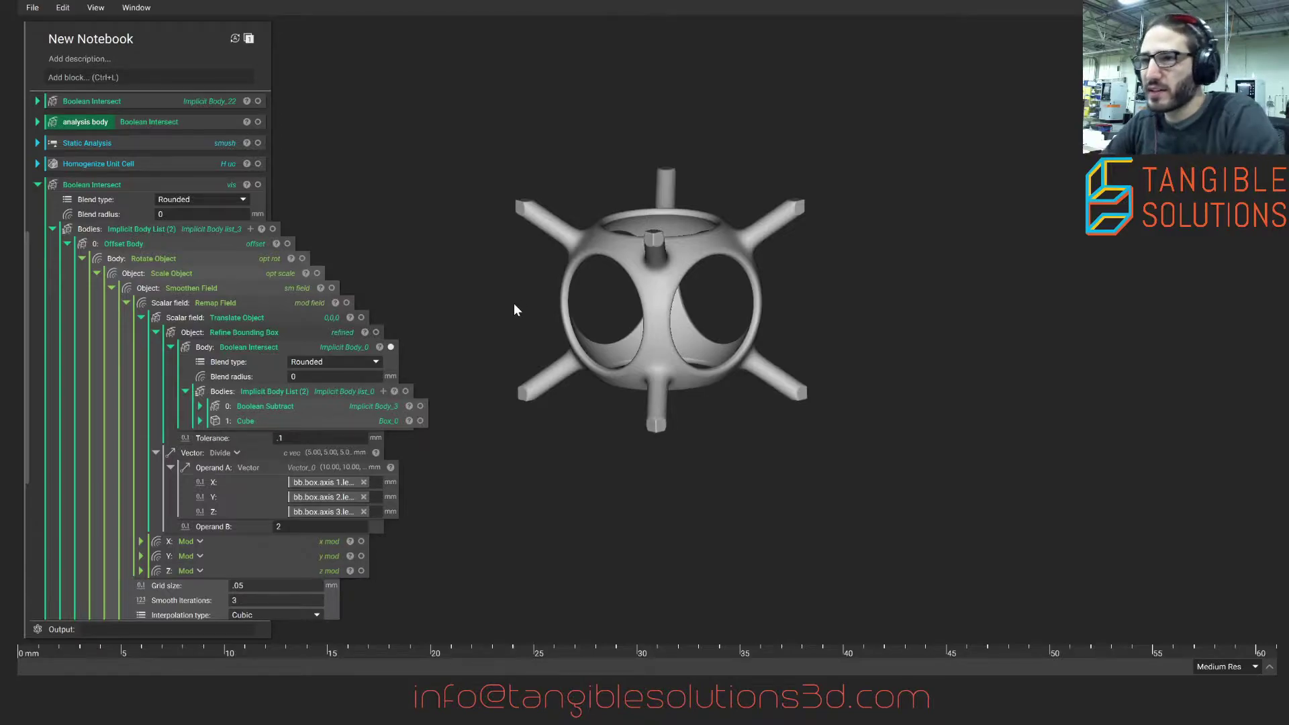
middle_click_drag(546, 319, 645, 387)
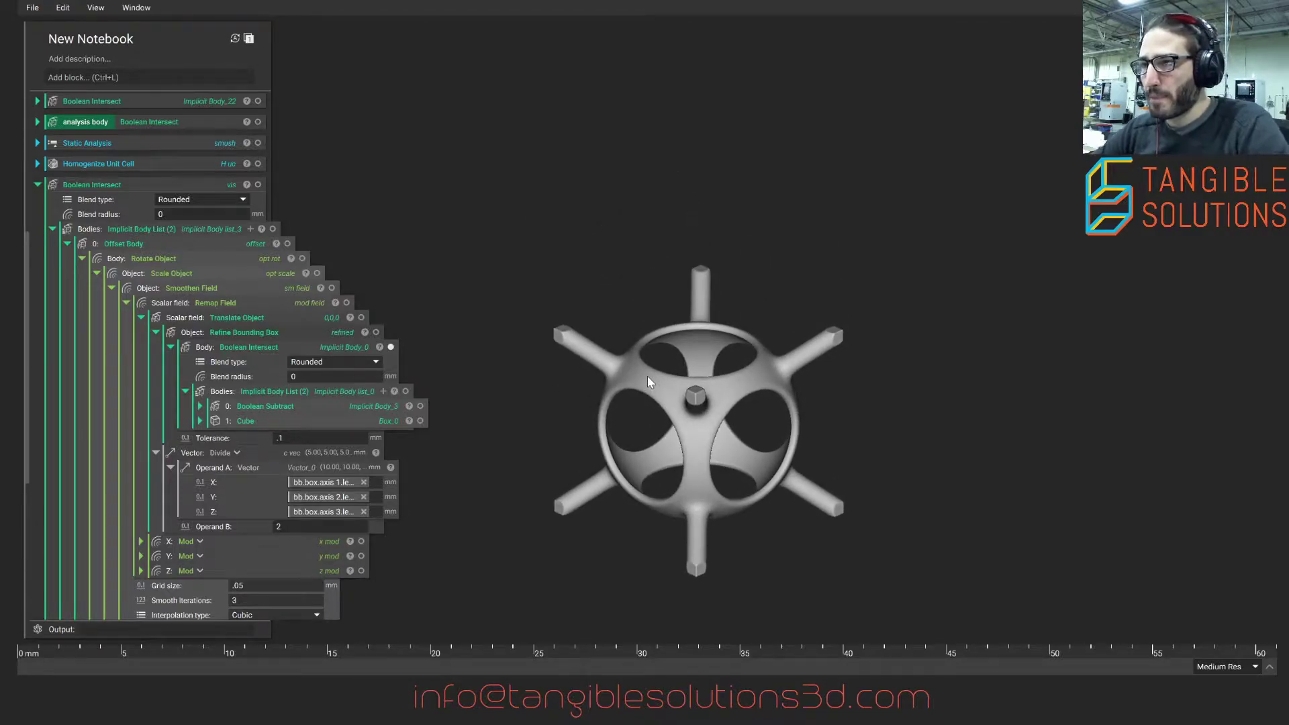
- Expand the implicit beams block down to its Boolean Union and display the beams alongside the spiked cell to compare them
scroll(183, 295, "down", 5)
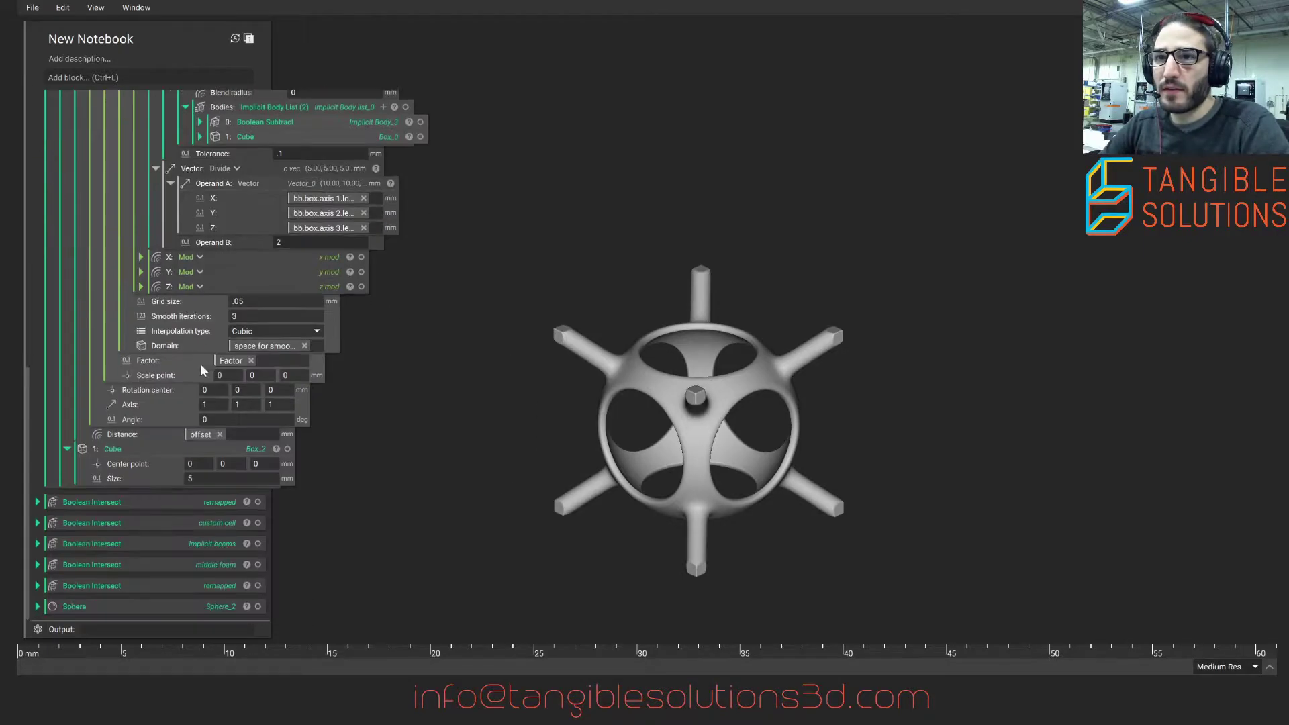
left_click(38, 543)
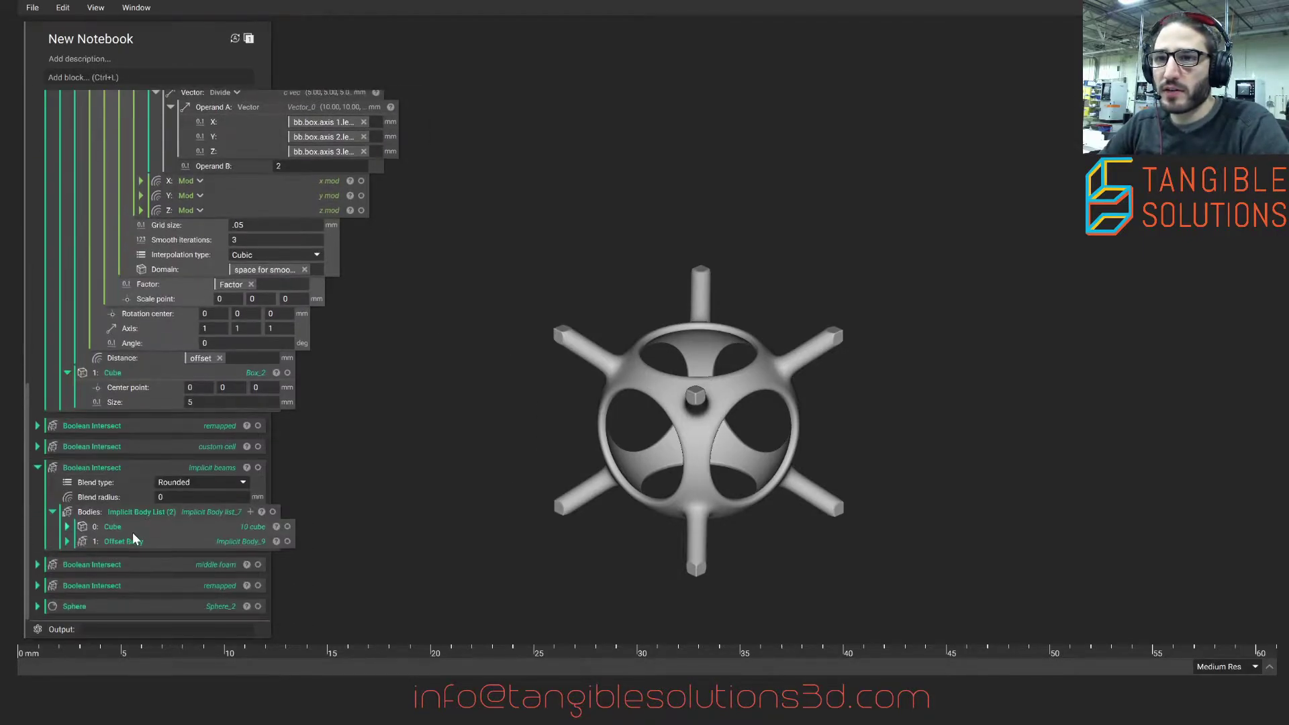
left_click(68, 540)
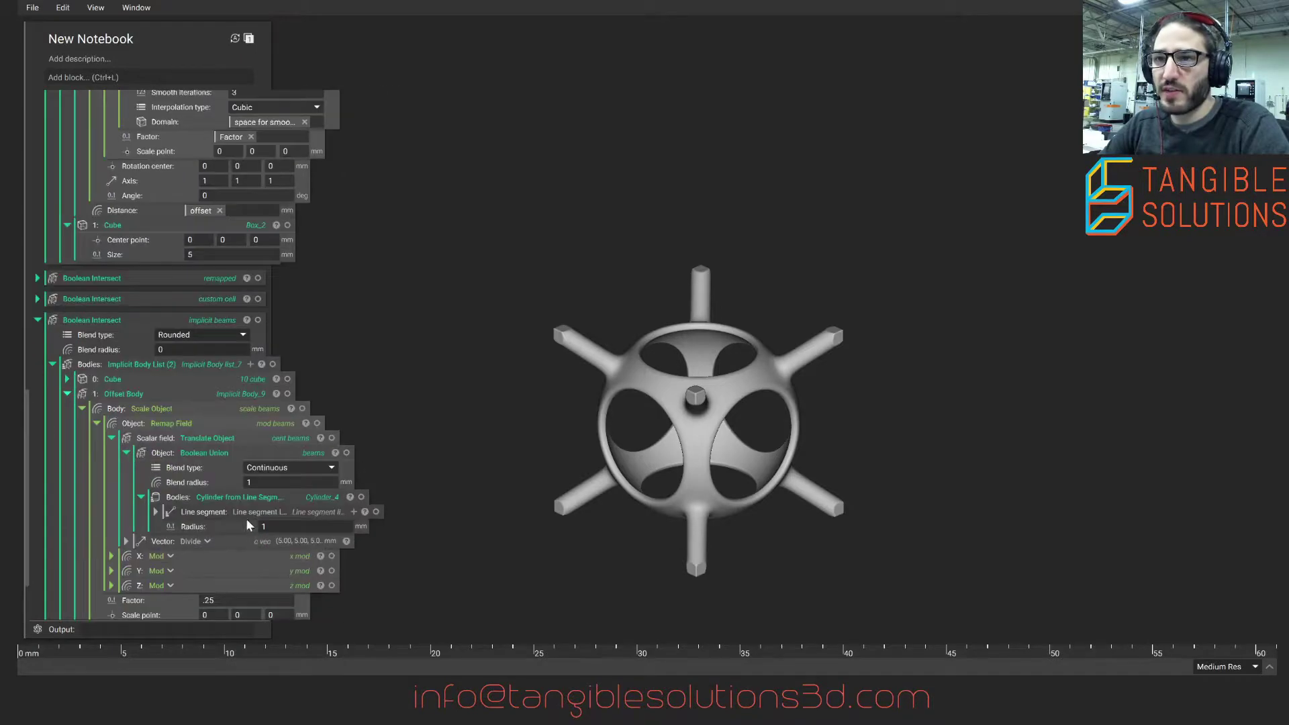
left_click(346, 453)
right_click_drag(386, 466, 578, 371)
scroll(619, 393, "up", 1)
scroll(679, 382, "up", 1)
scroll(561, 374, "down", 3)
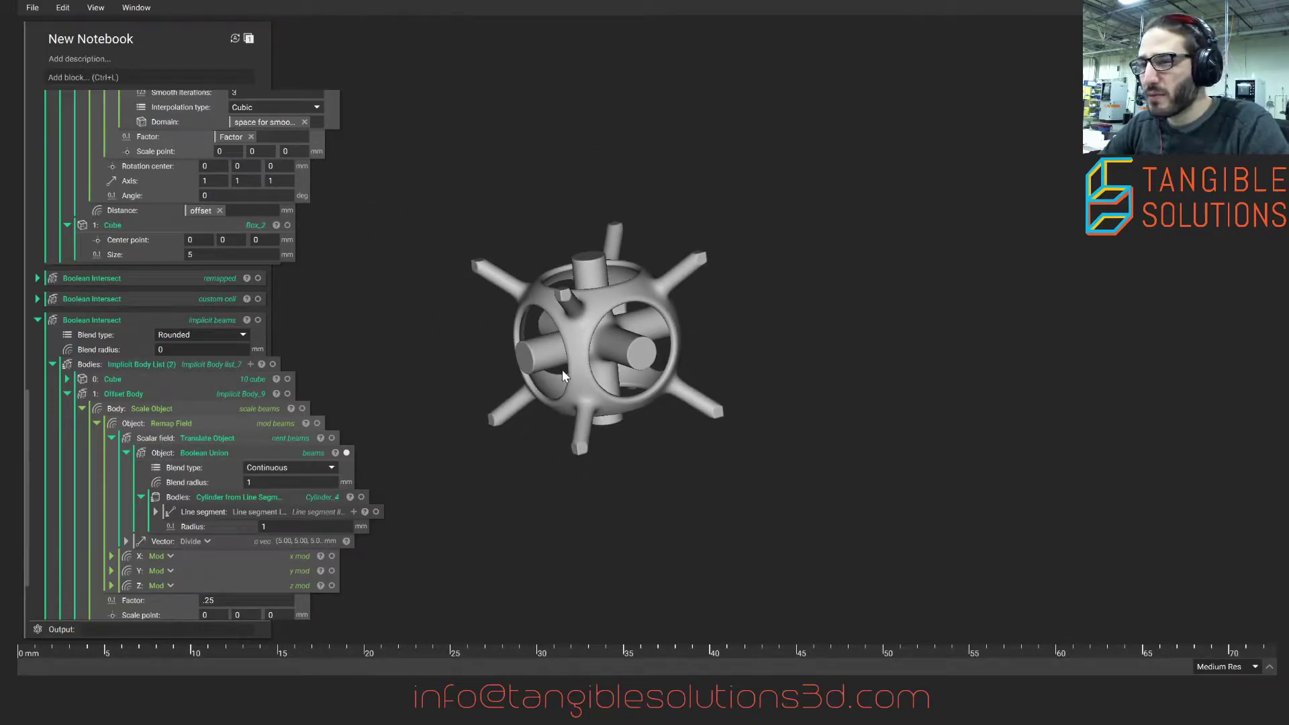
right_click_drag(562, 369, 575, 349)
scroll(598, 369, "up", 1)
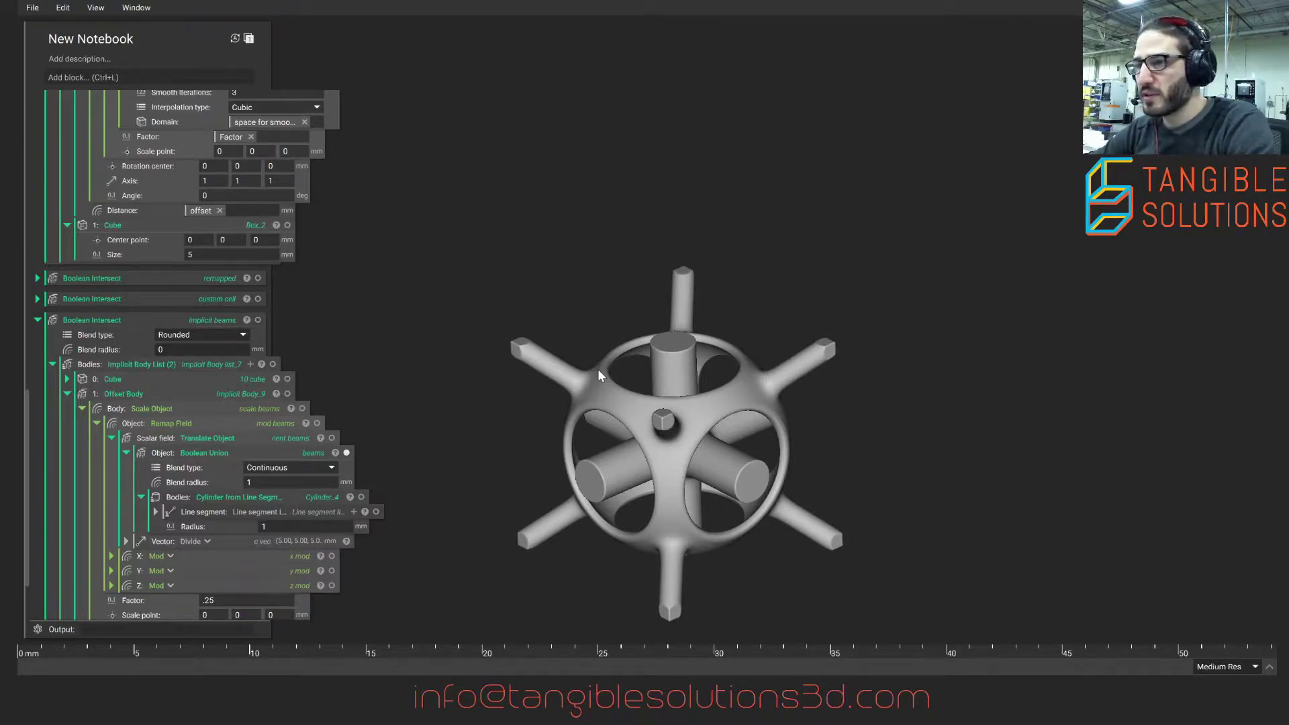
- Hide the beams union and examine the spiked cell on its own from several angles
right_click_drag(776, 490, 593, 409)
left_click(594, 409)
key("h")
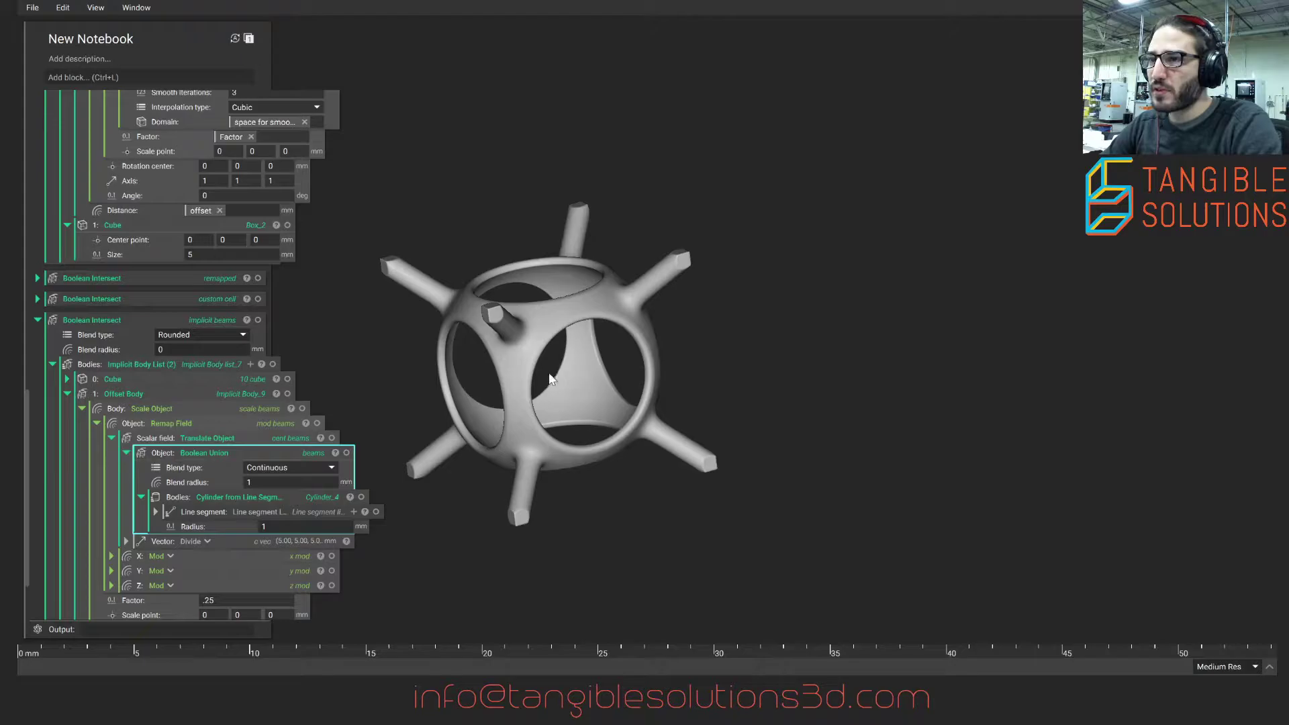
right_click_drag(554, 377, 508, 338)
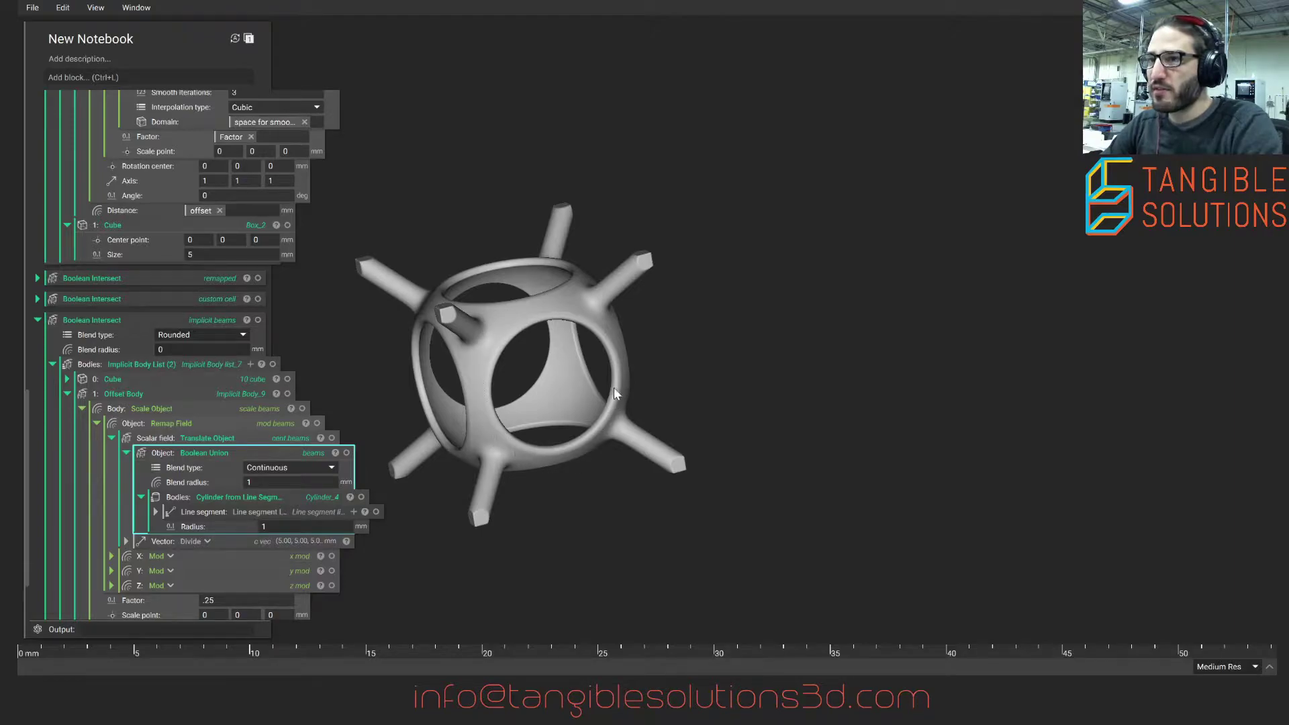
right_click_drag(481, 358, 581, 405)
middle_click_drag(578, 397, 675, 341)
scroll(704, 325, "down", 2)
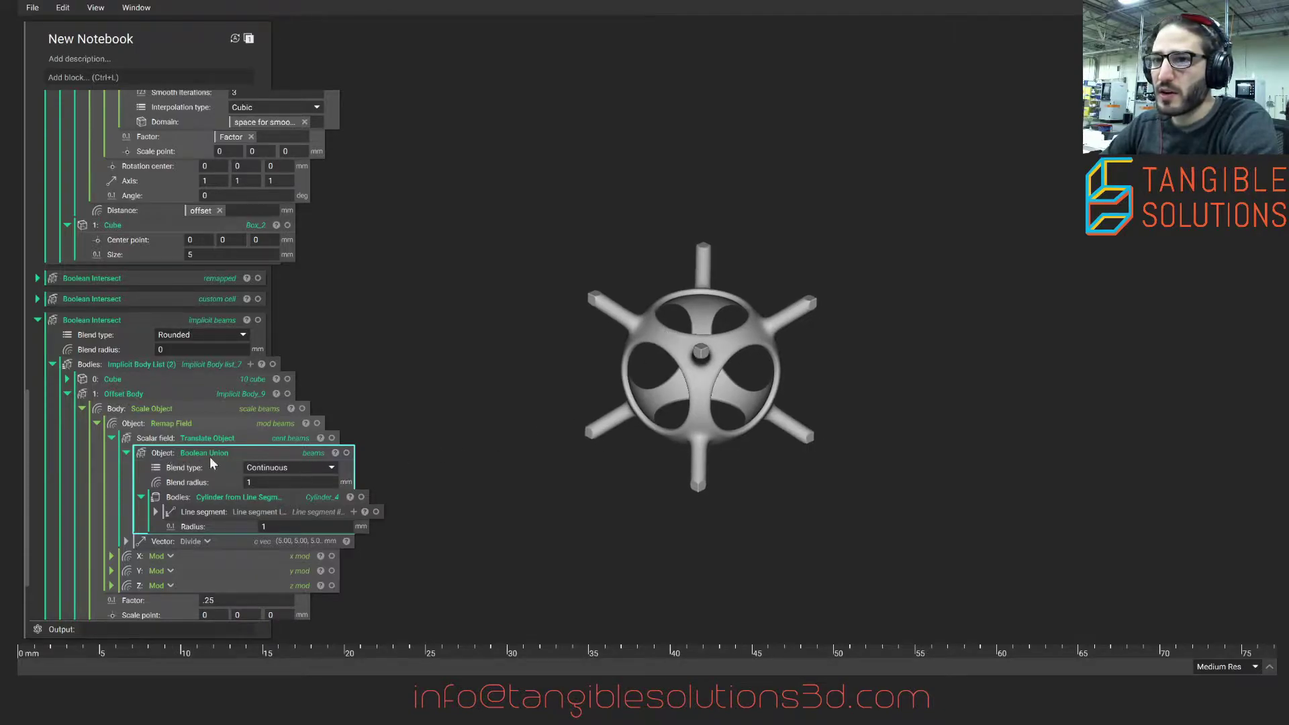
- Briefly display the complete implicit beams Boolean Intersect body and hide it again
left_click(257, 319)
middle_click_drag(605, 317, 561, 319)
left_click(257, 319)
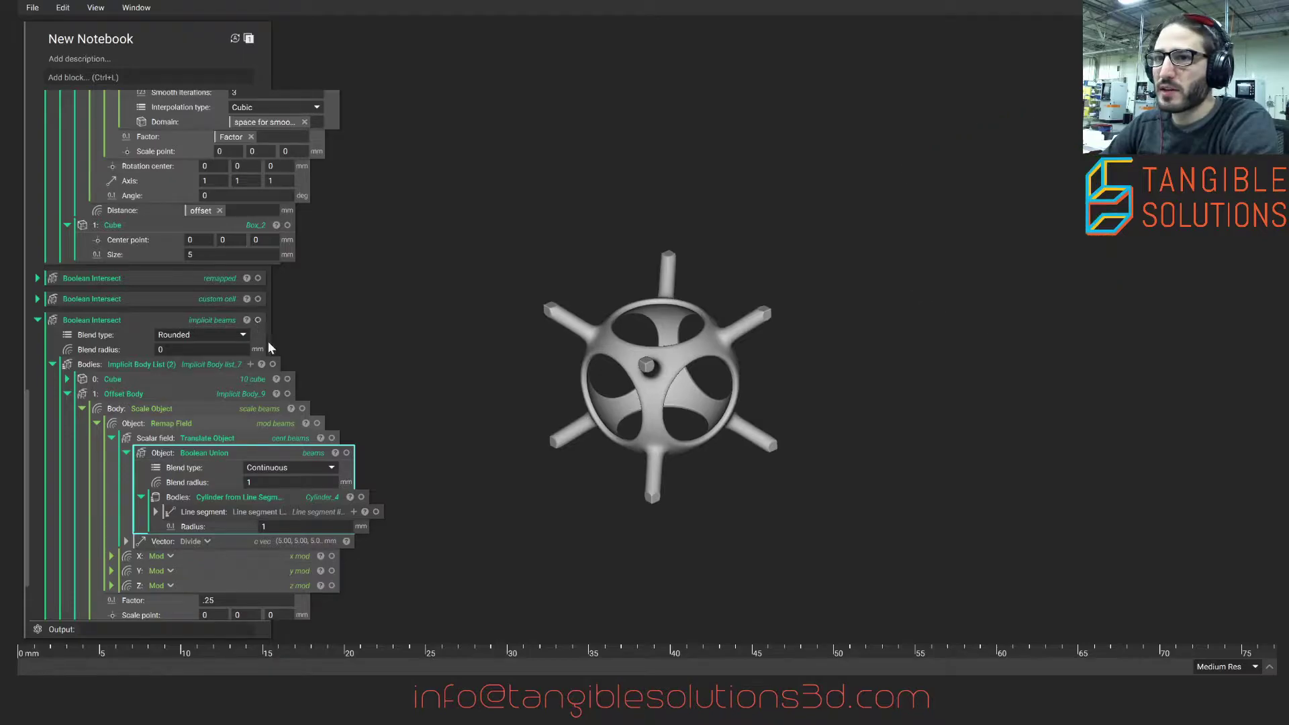
- Display the beams union inside the spiked cell once more for comparison, and hide it again
left_click(347, 454)
middle_click_drag(645, 376, 785, 376)
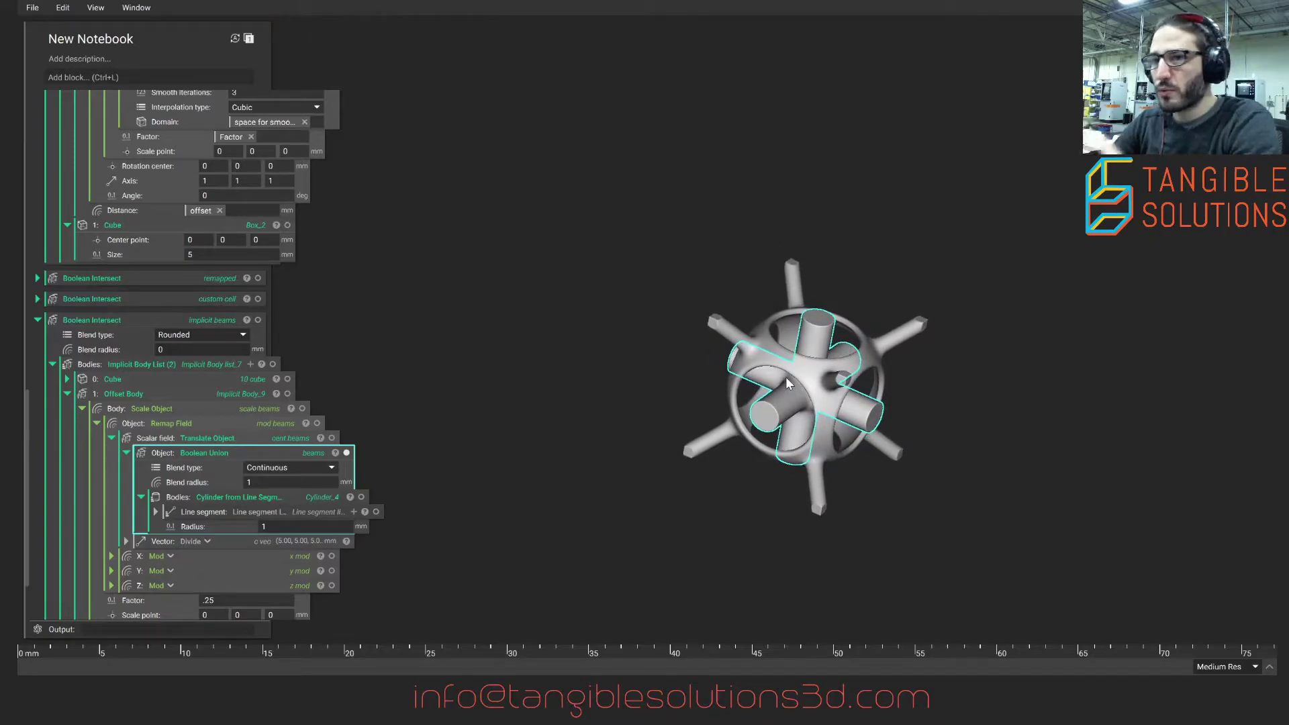
left_click(347, 453)
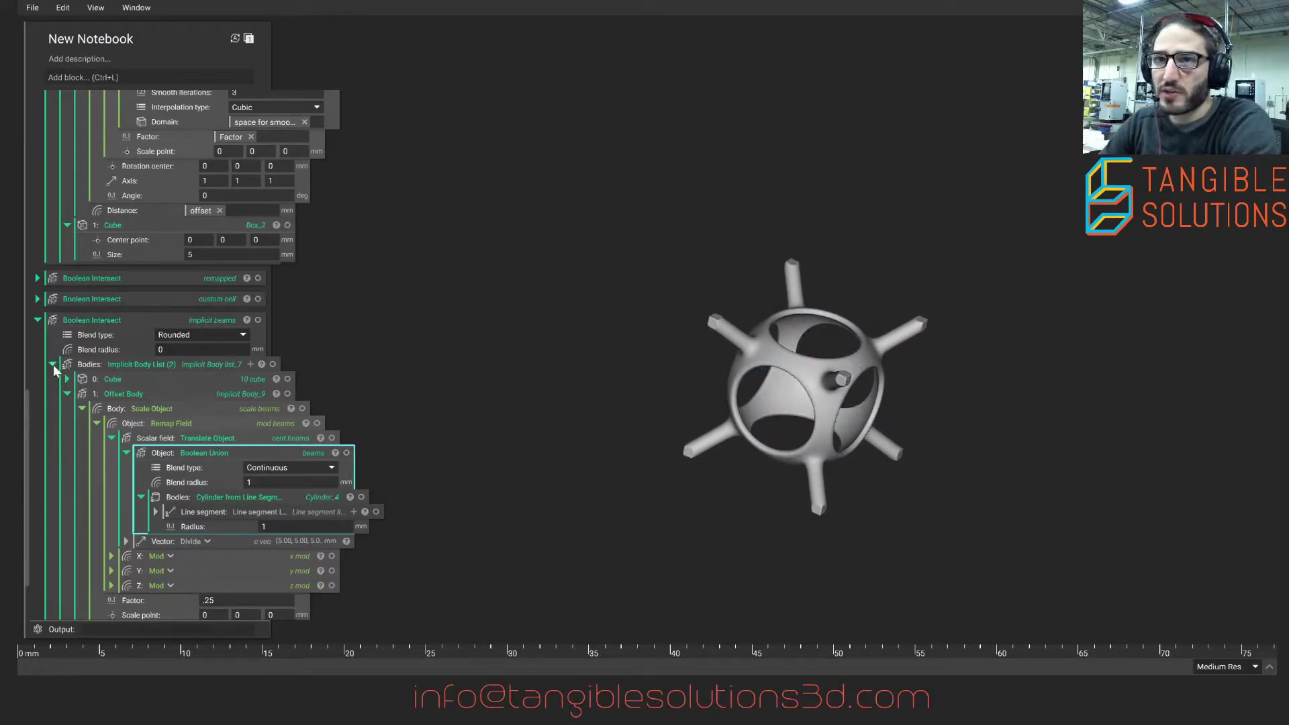
- Collapse the implicit beams block and return to the vis block, examining the spiked cell along its corner strut
left_click(37, 320)
scroll(268, 345, "up", 10)
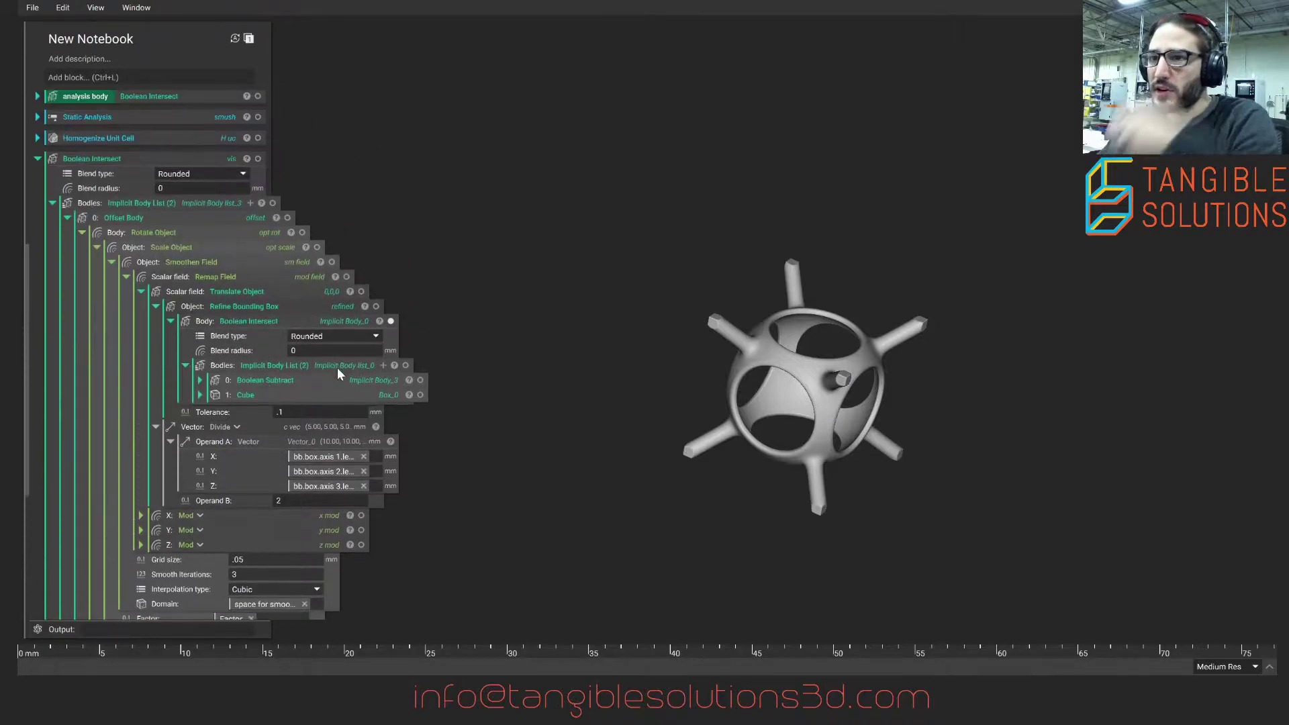
middle_click_drag(740, 380, 700, 366)
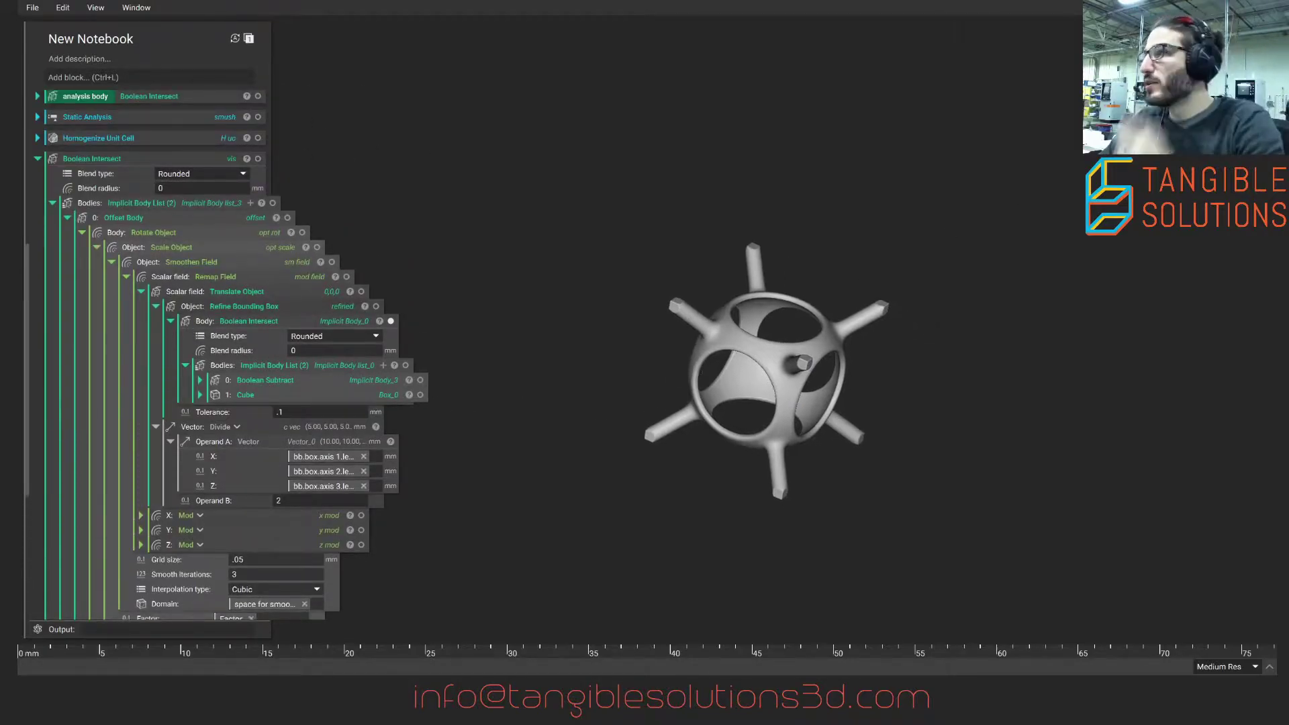
right_click_drag(718, 363, 682, 366)
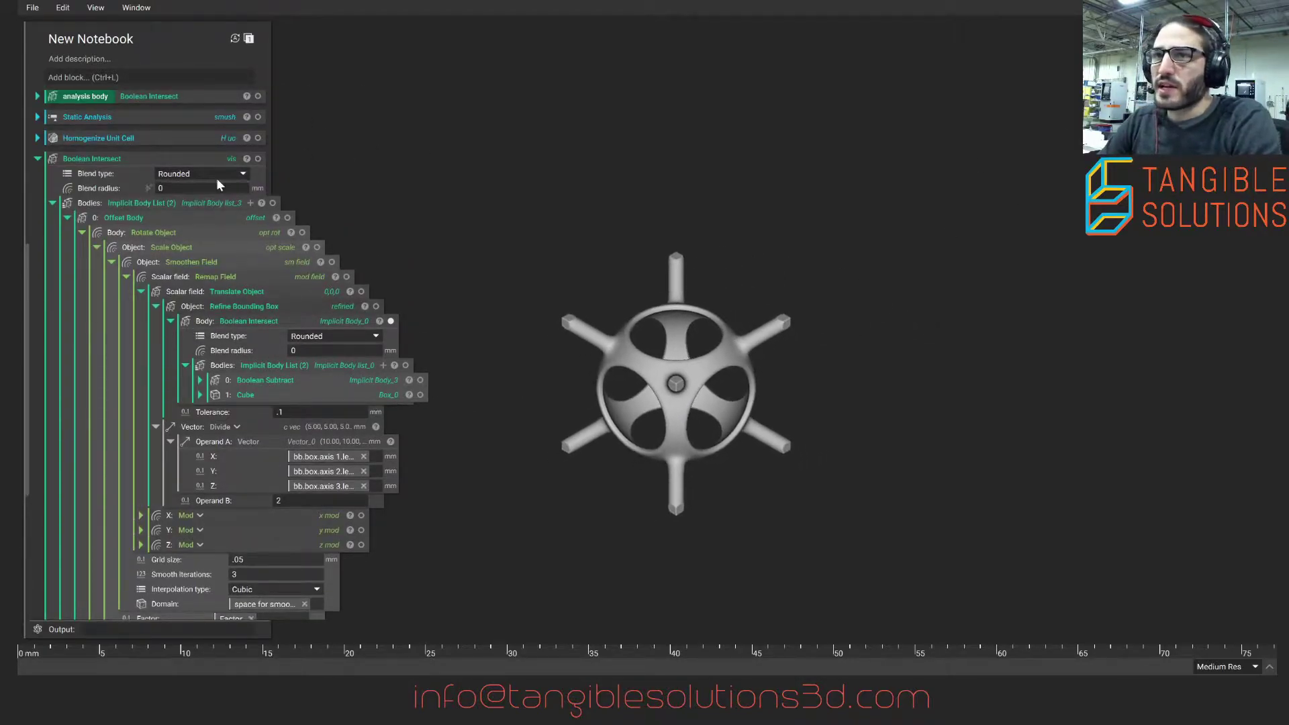
- Add a Mod block above the vis block with Operand A set to x and Operand B to 10, and examine its field
key("ctrl+l")
type("mod")
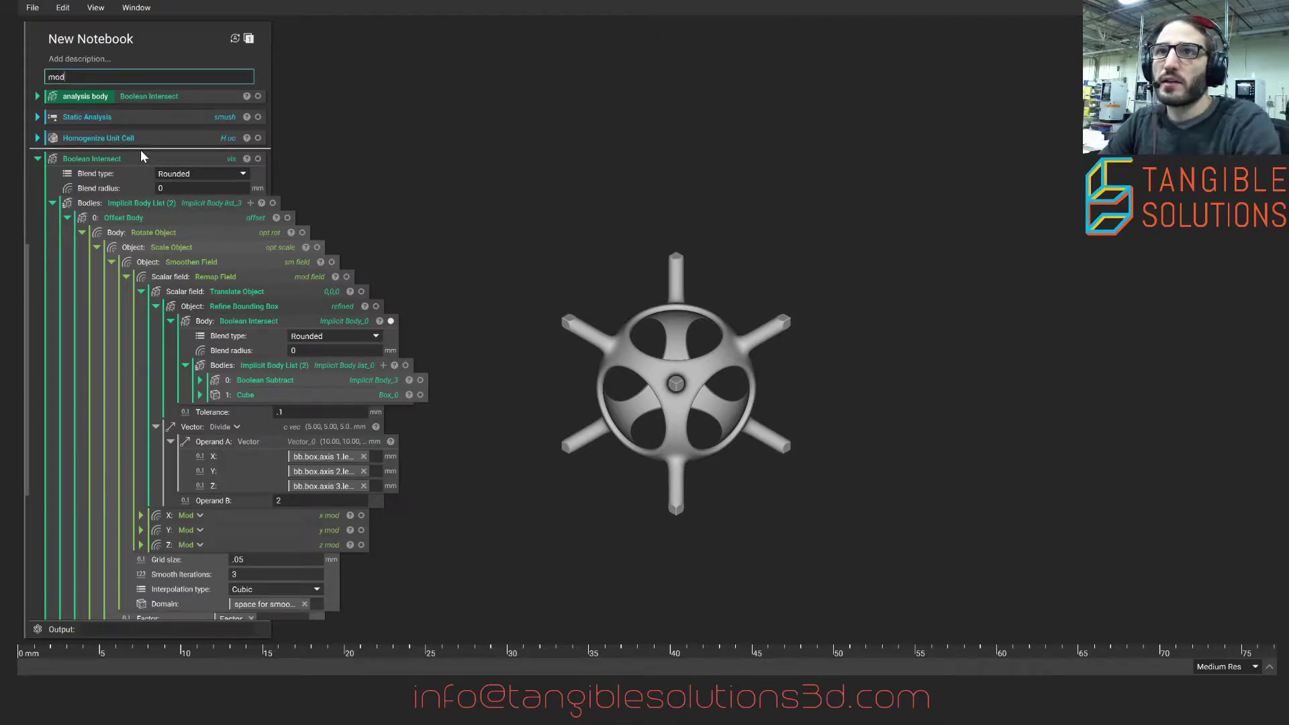
key("Return")
left_click(190, 173)
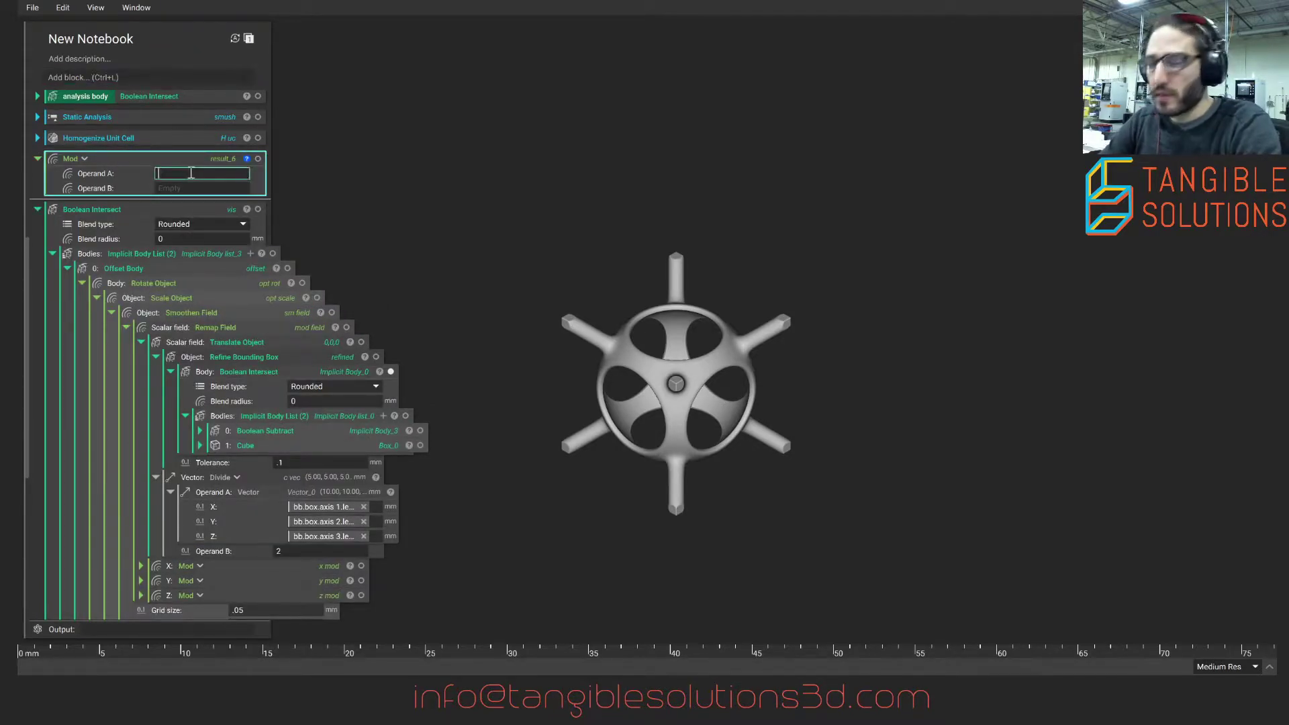
type("x")
key("Tab")
type("10")
key("Return")
scroll(579, 302, "down", 4)
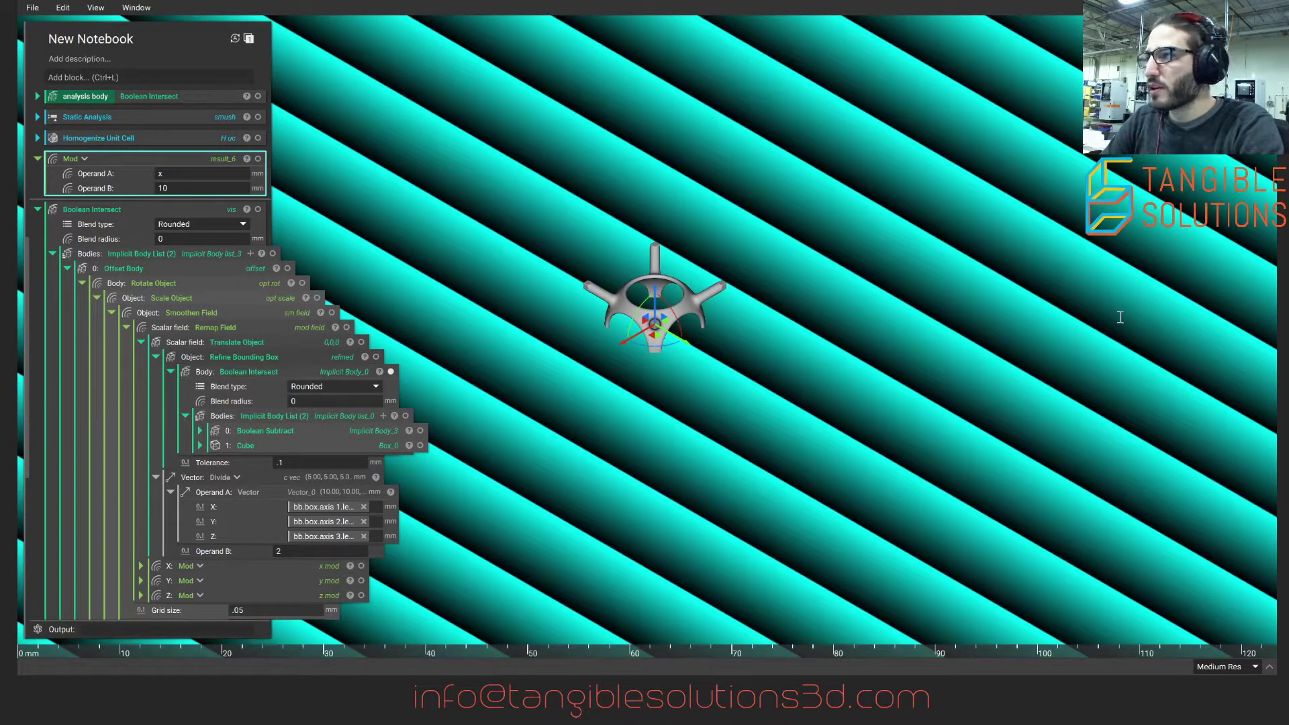
scroll(695, 333, "up", 3)
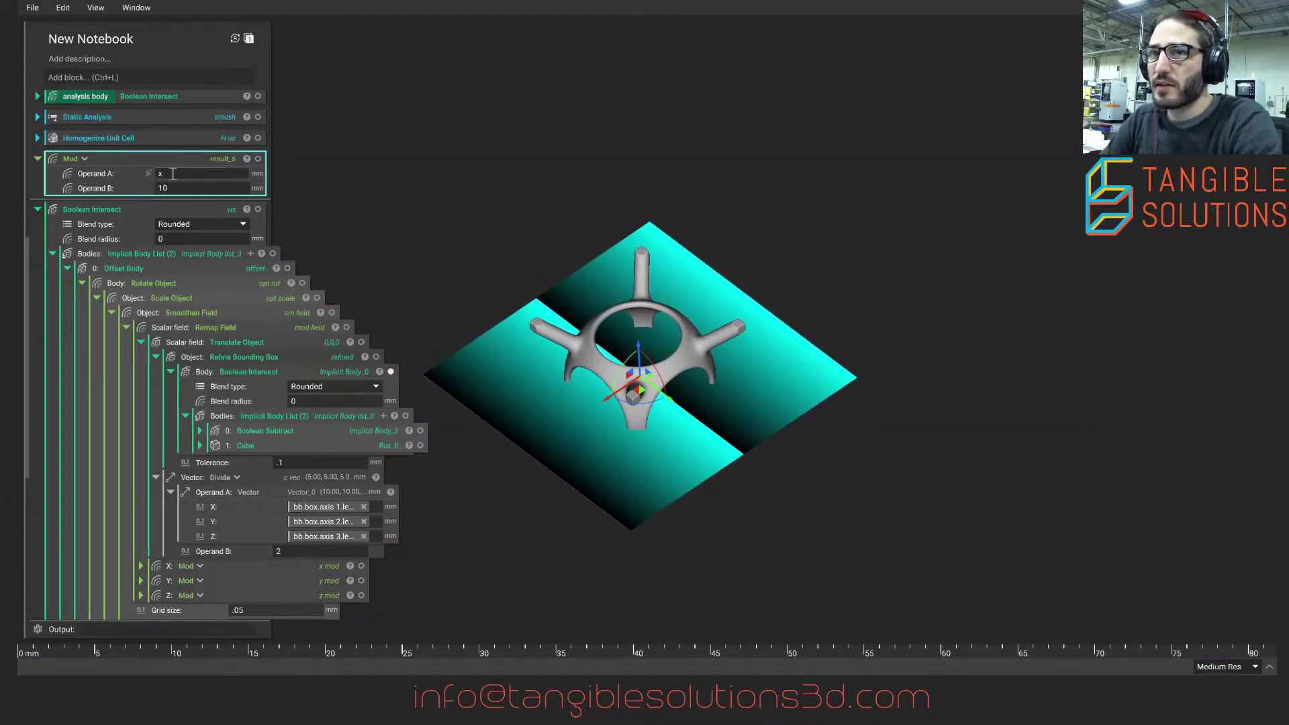
- Open the Mod block's information to read its description and input types
left_click(246, 158)
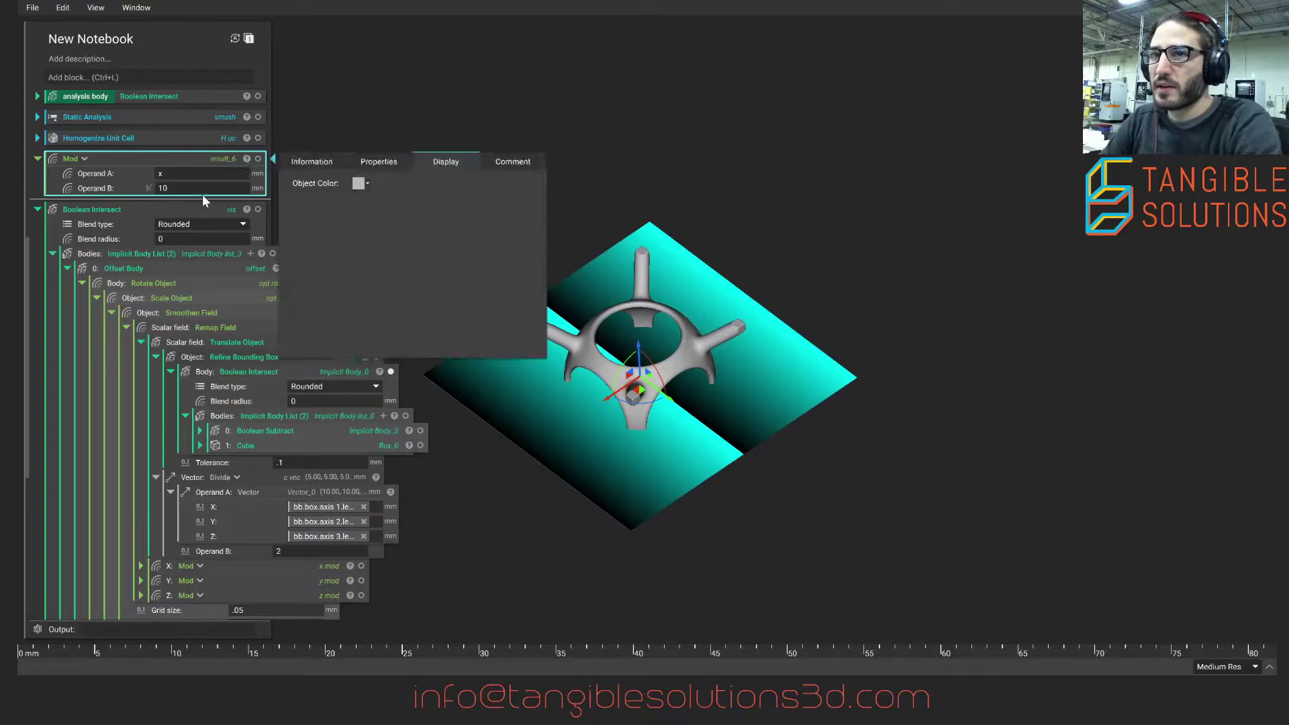
left_click(365, 162)
left_click(328, 165)
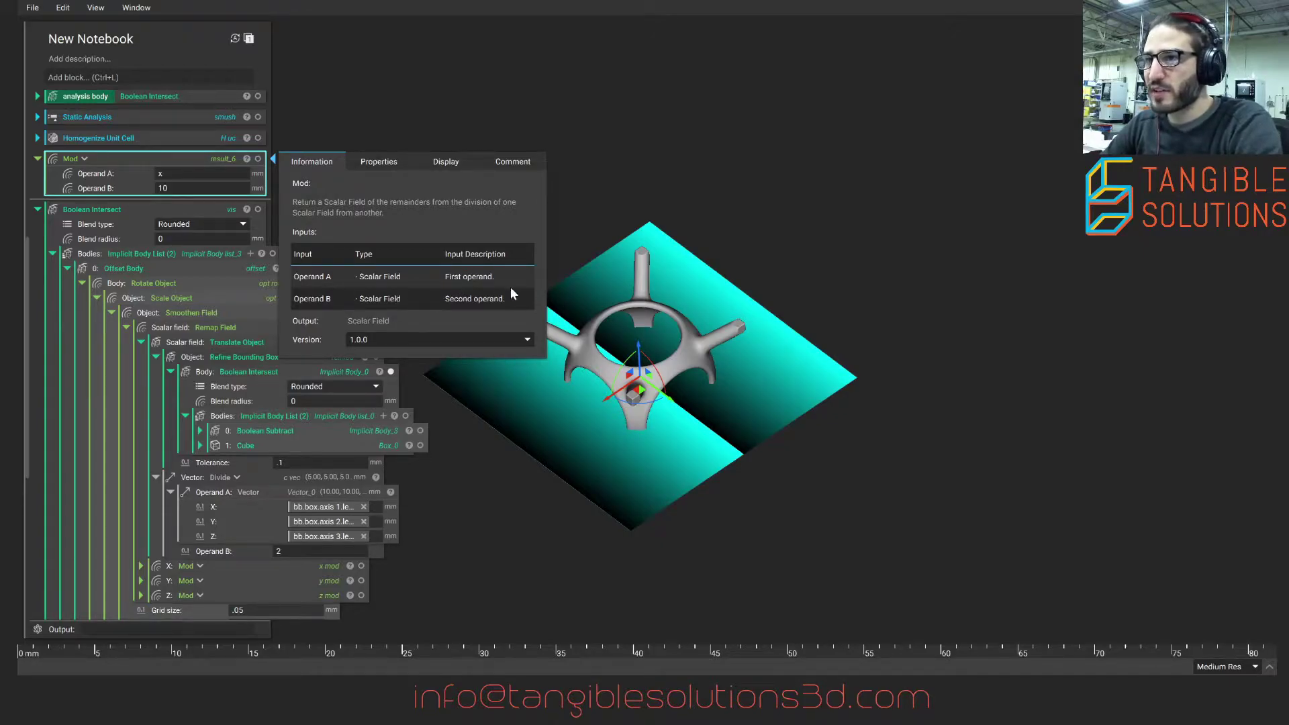
- Close the Mod block's information and delete the Mod block above the vis block
left_click(584, 151)
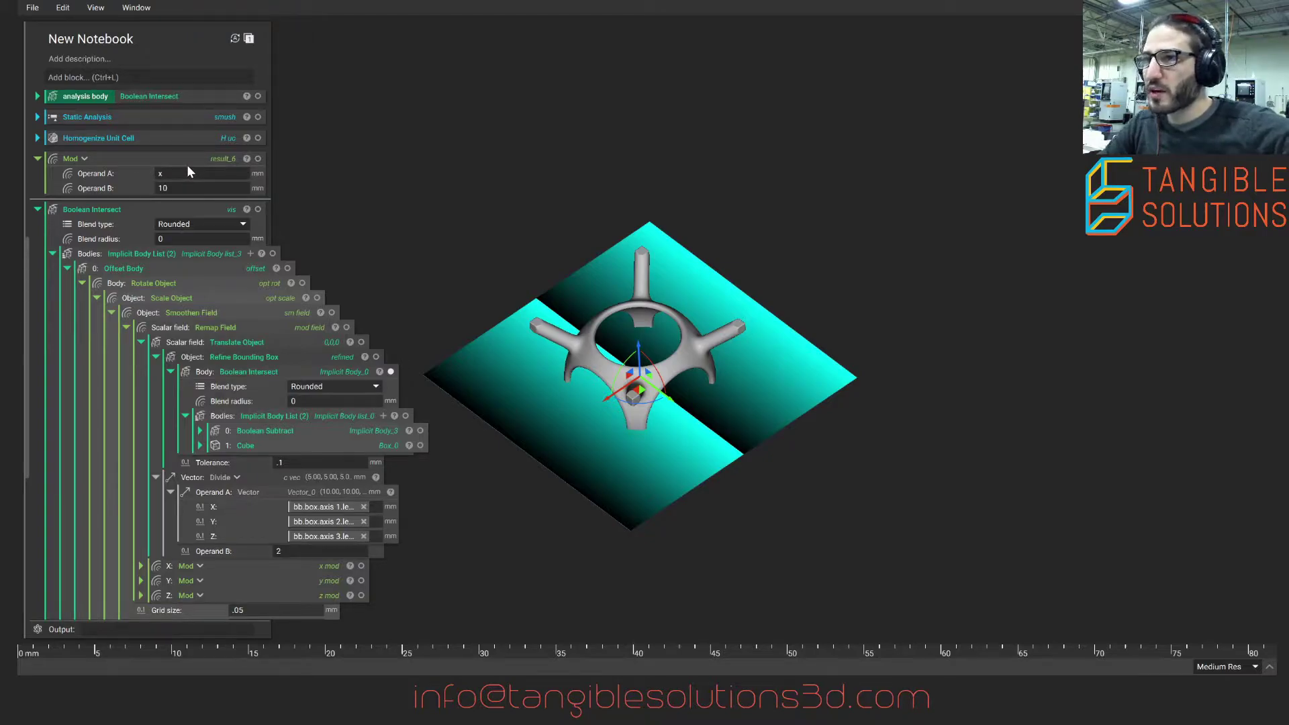
mouse_move(747, 390)
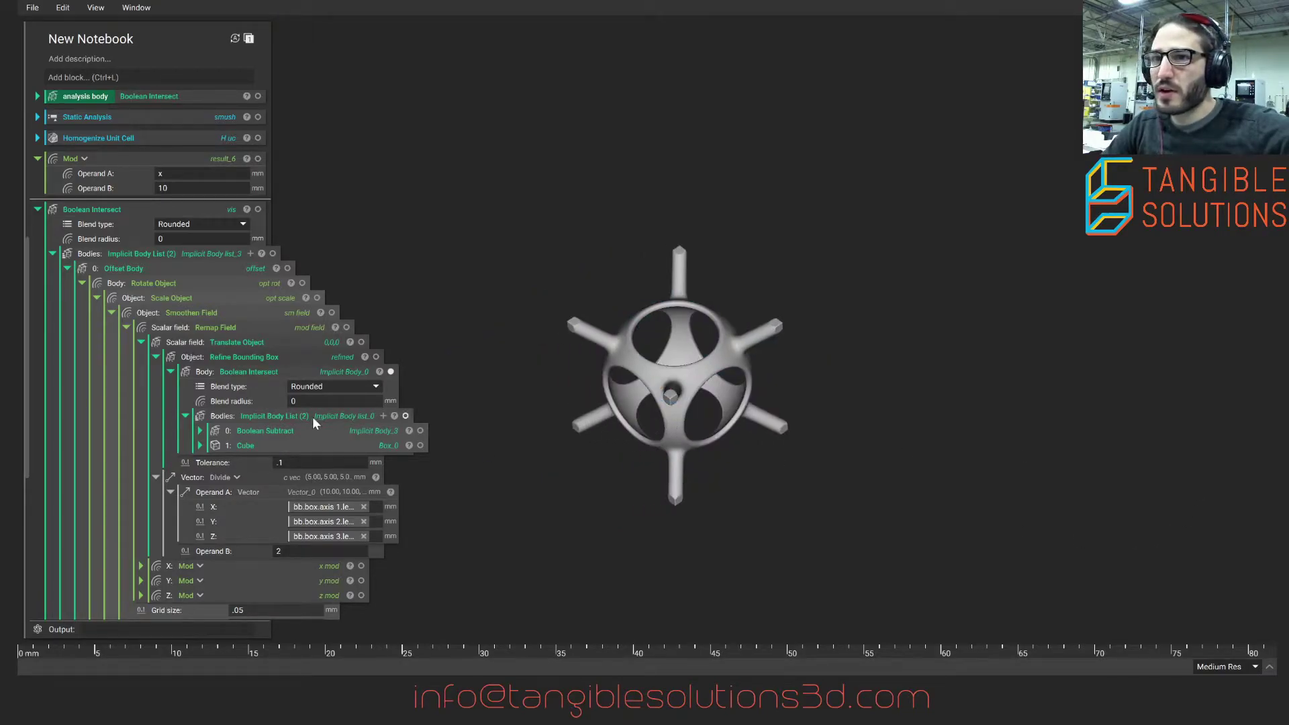
left_click(113, 163)
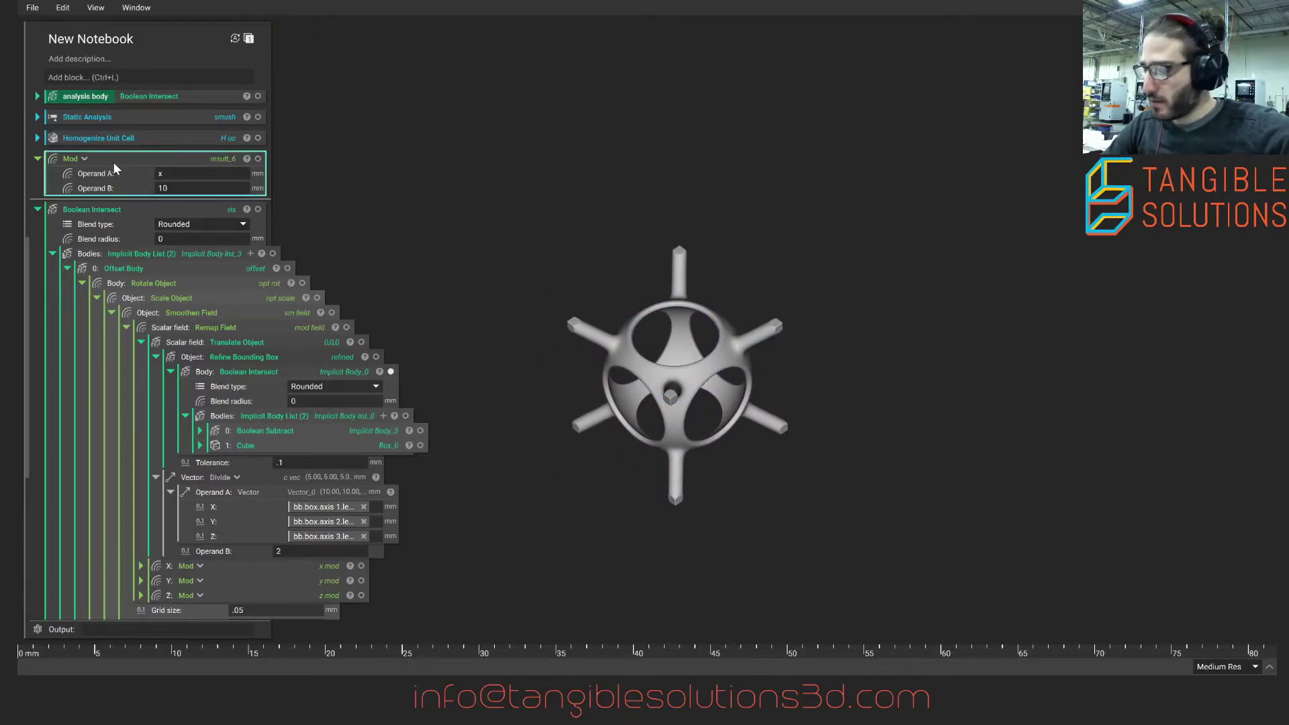
key("Delete")
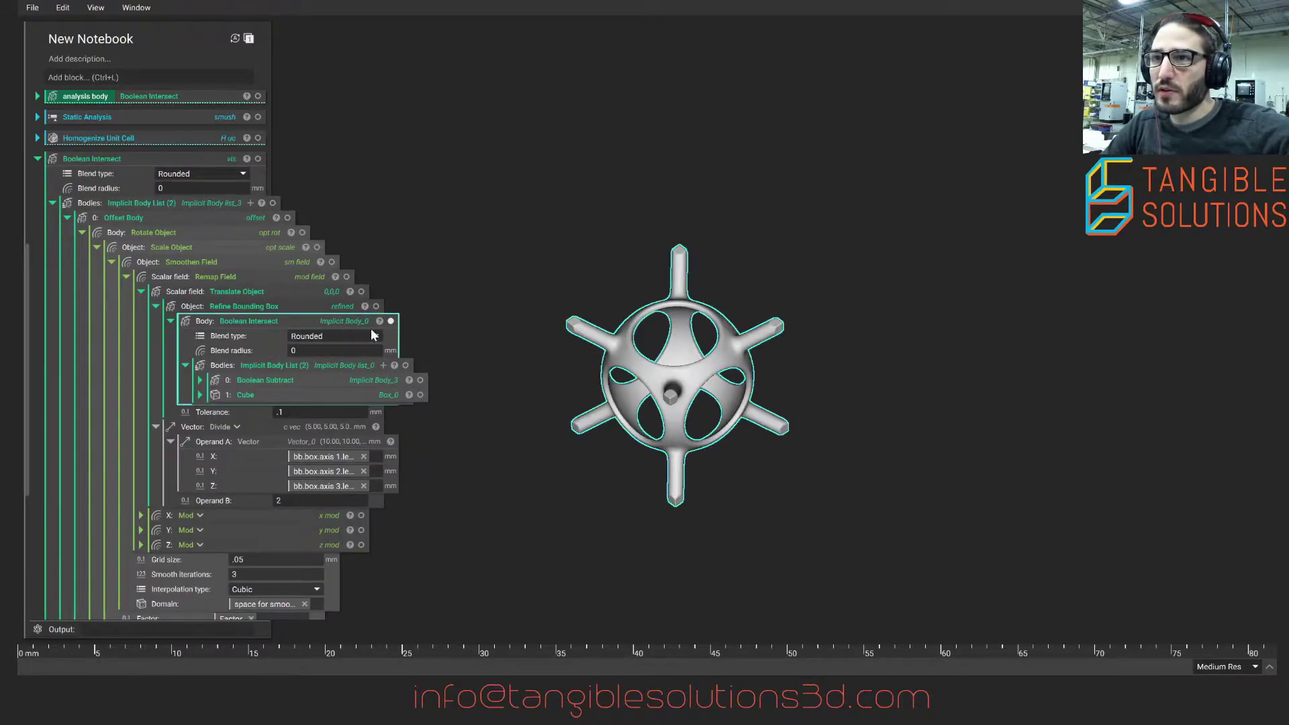
- Display the Refine Bounding Box body in place of the inner Boolean Intersect and view its object properties
left_click(170, 321)
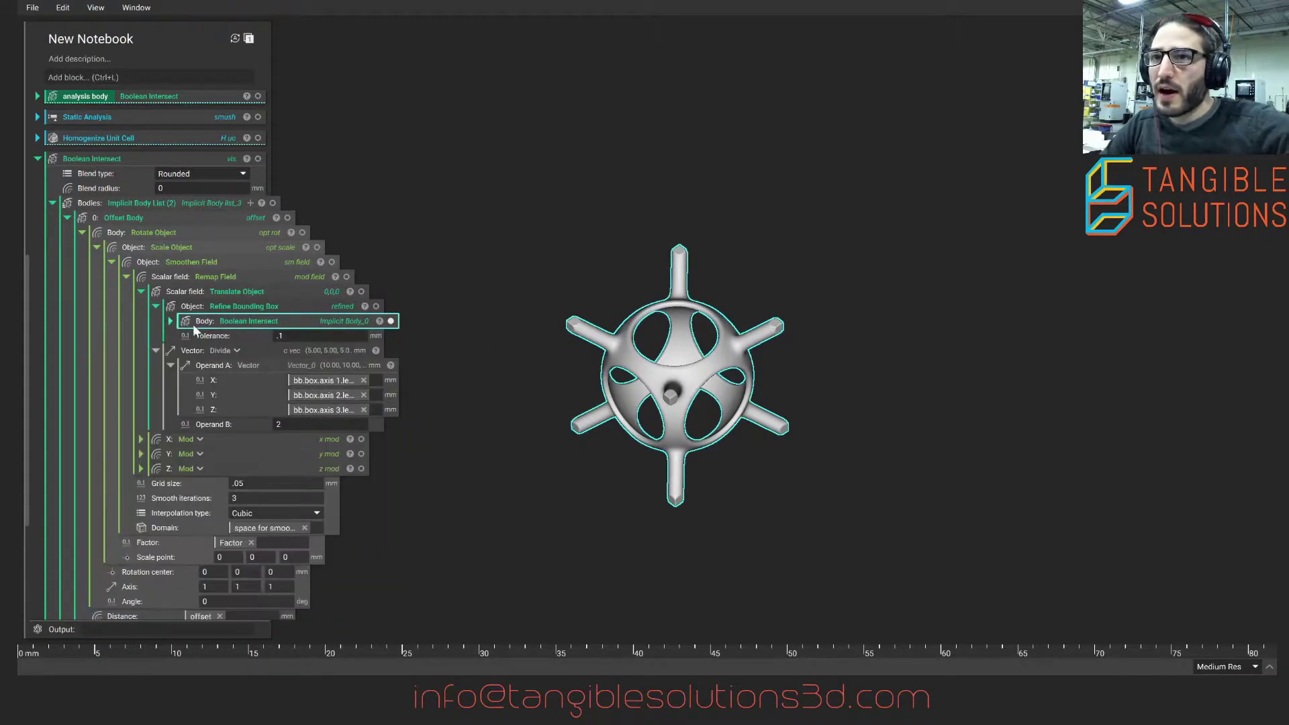
left_click(376, 306)
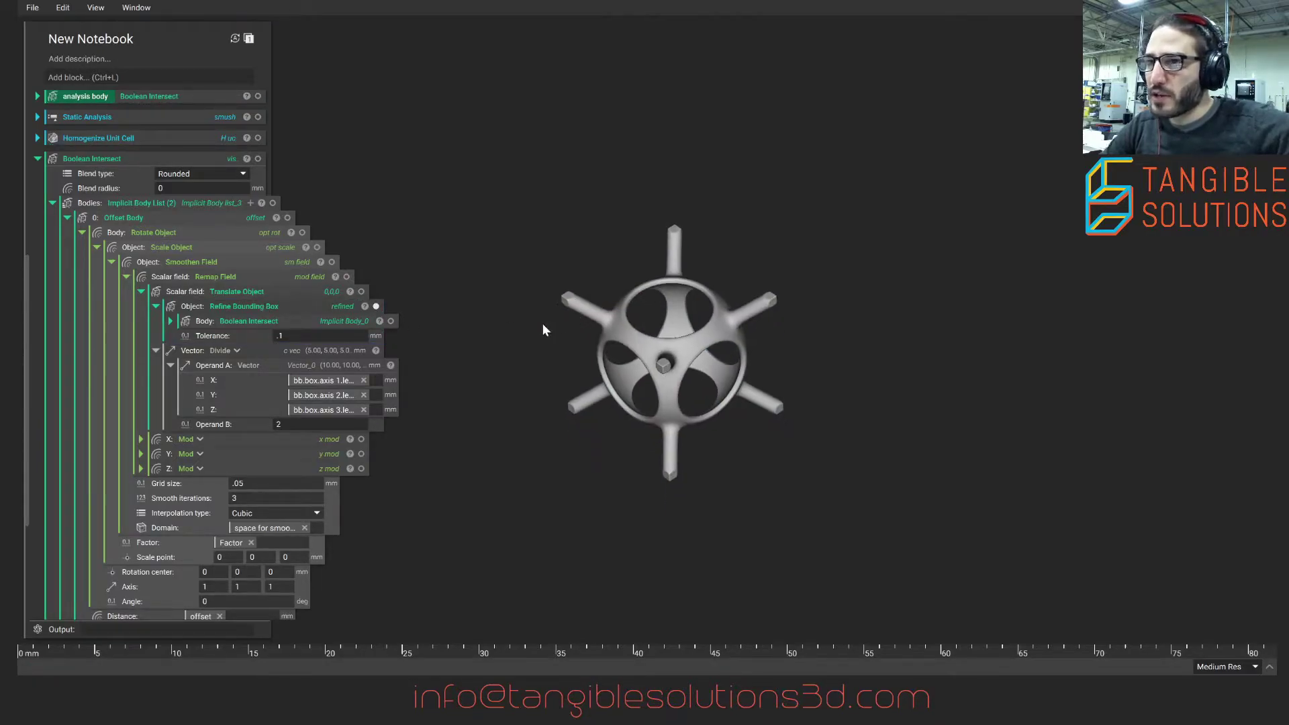
left_click(364, 306)
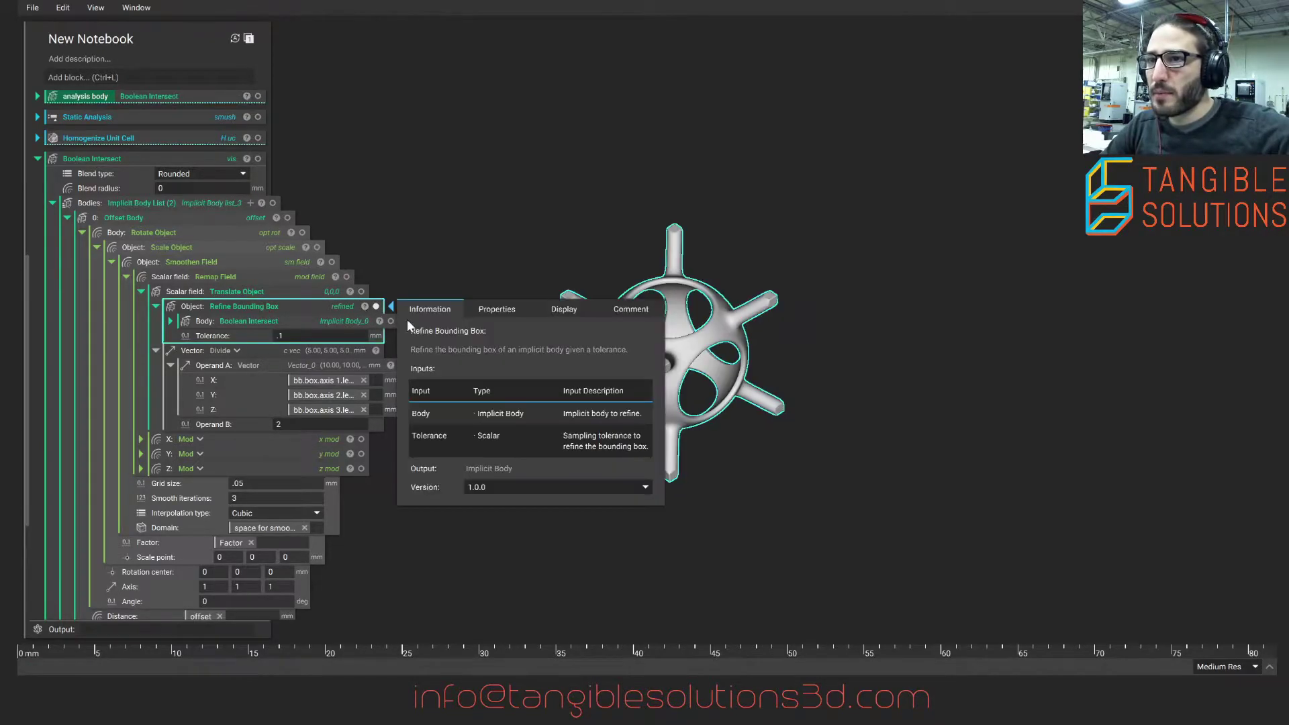
left_click(479, 312)
left_click_drag(495, 394, 488, 413)
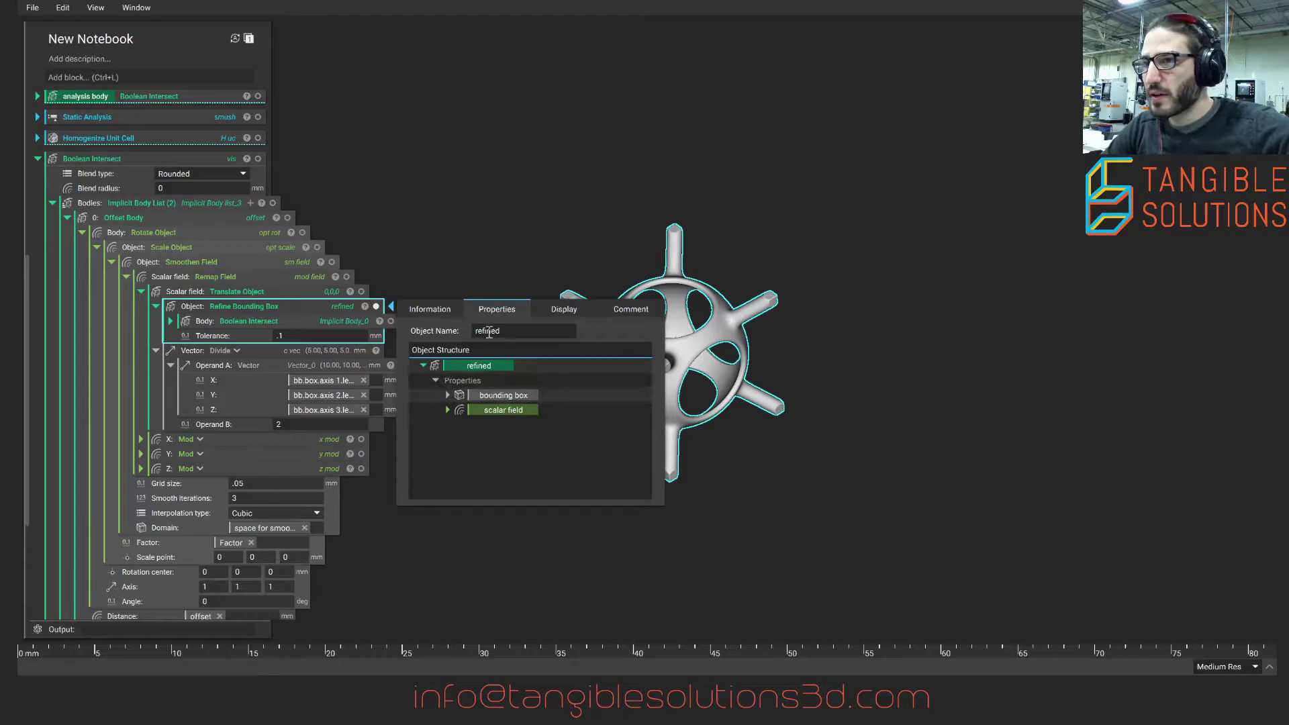
left_click(482, 263)
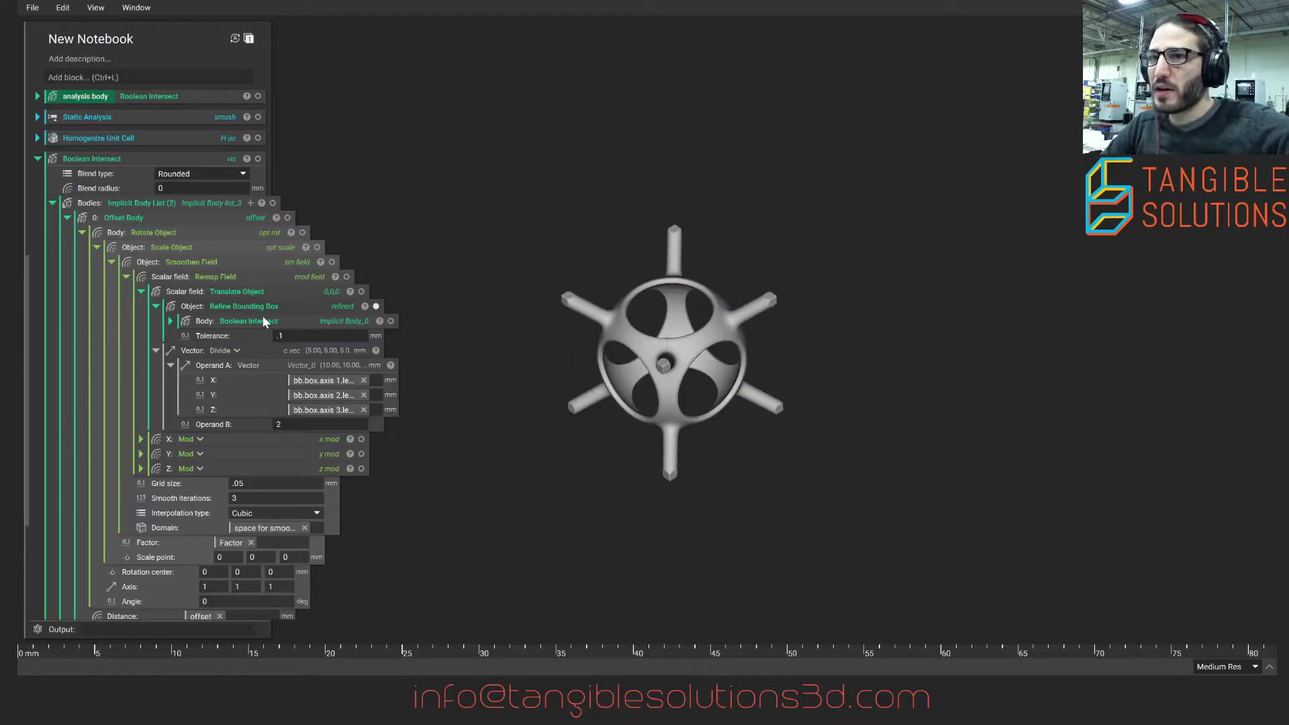
- Review the Implicit Array Field settings inside the test pattern block, including tolerance, and return to the Refine Bounding Box block
left_click_drag(288, 319, 139, 248)
scroll(139, 248, "down", 5)
scroll(89, 432, "up", 8)
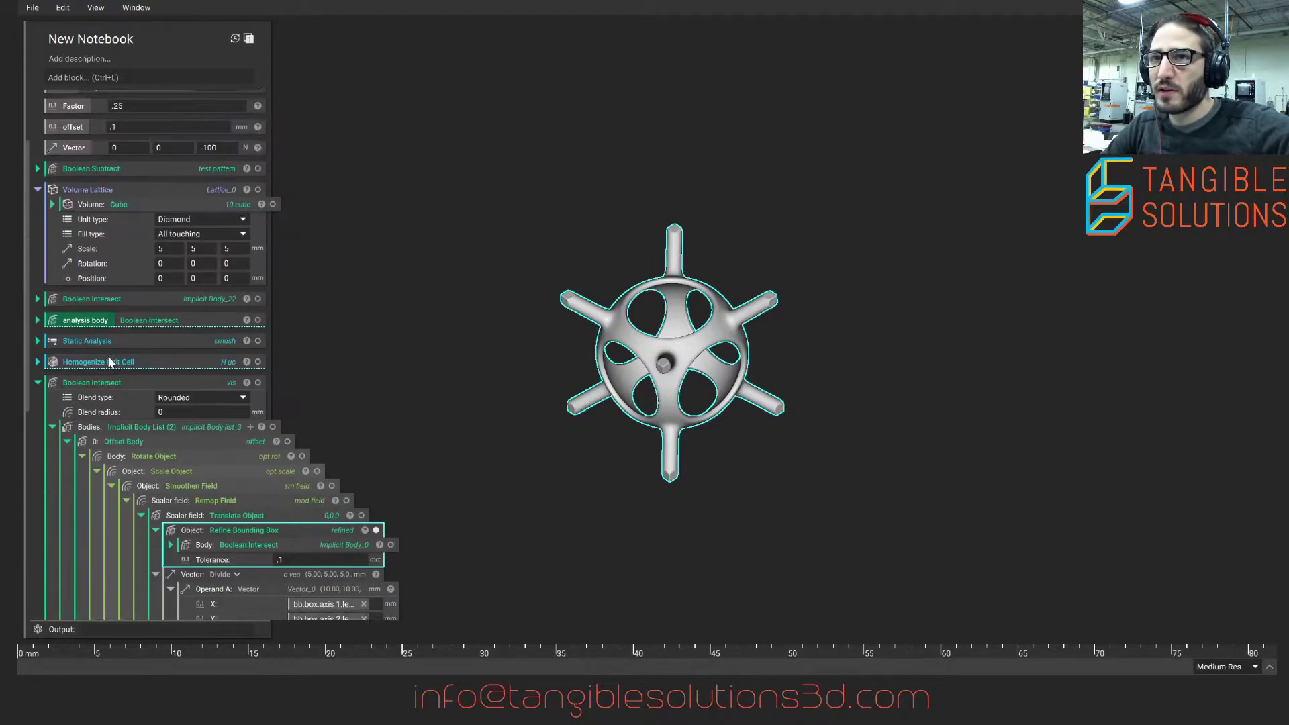
left_click(38, 205)
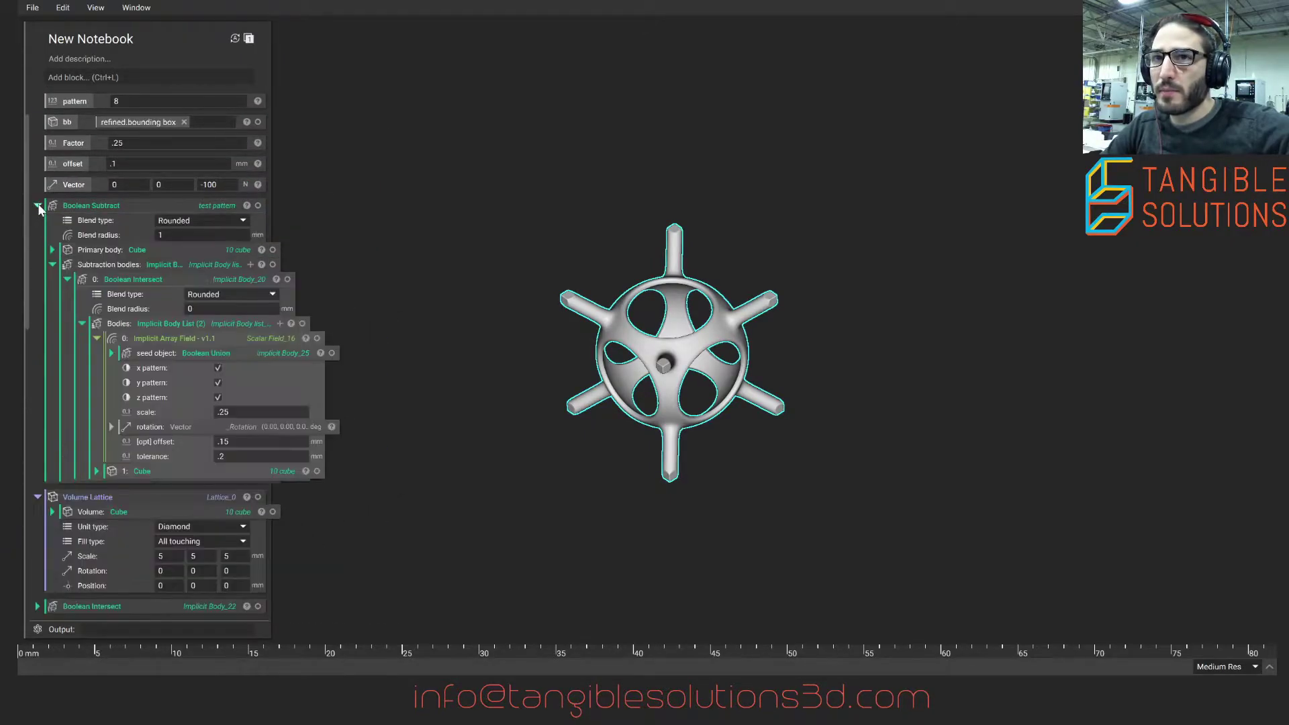
left_click(170, 339)
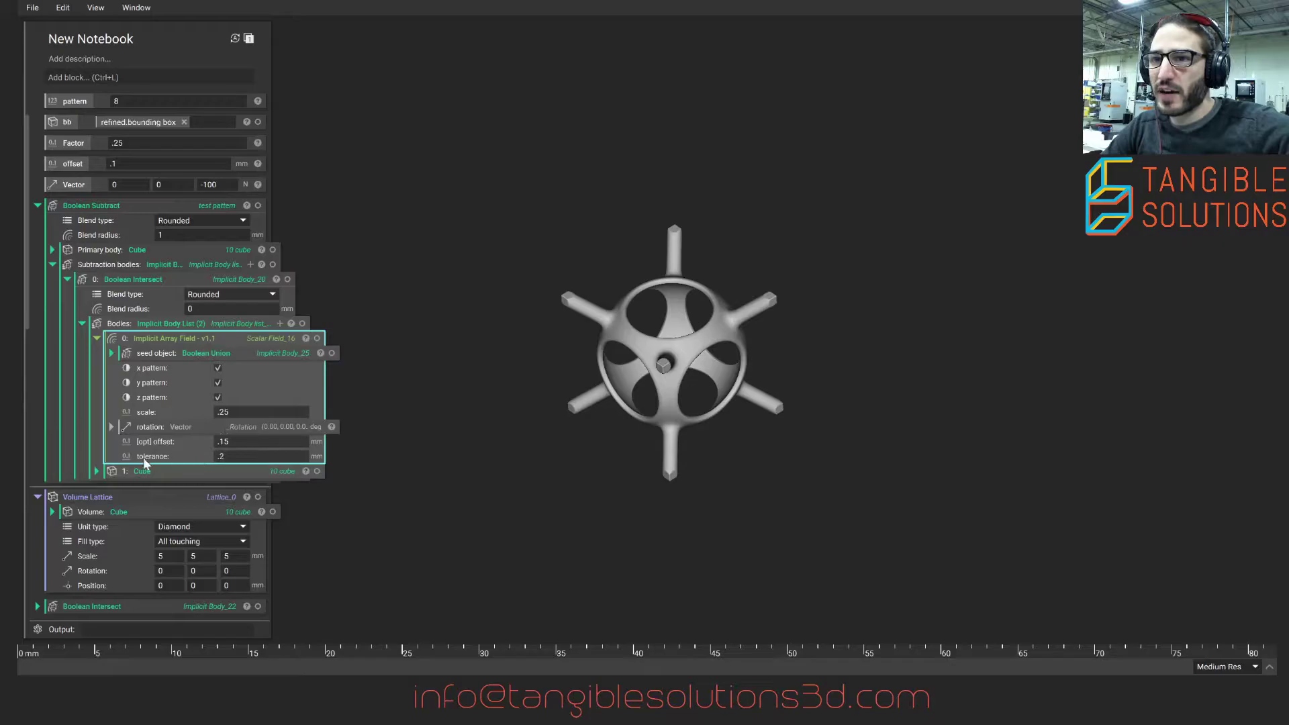
left_click(38, 205)
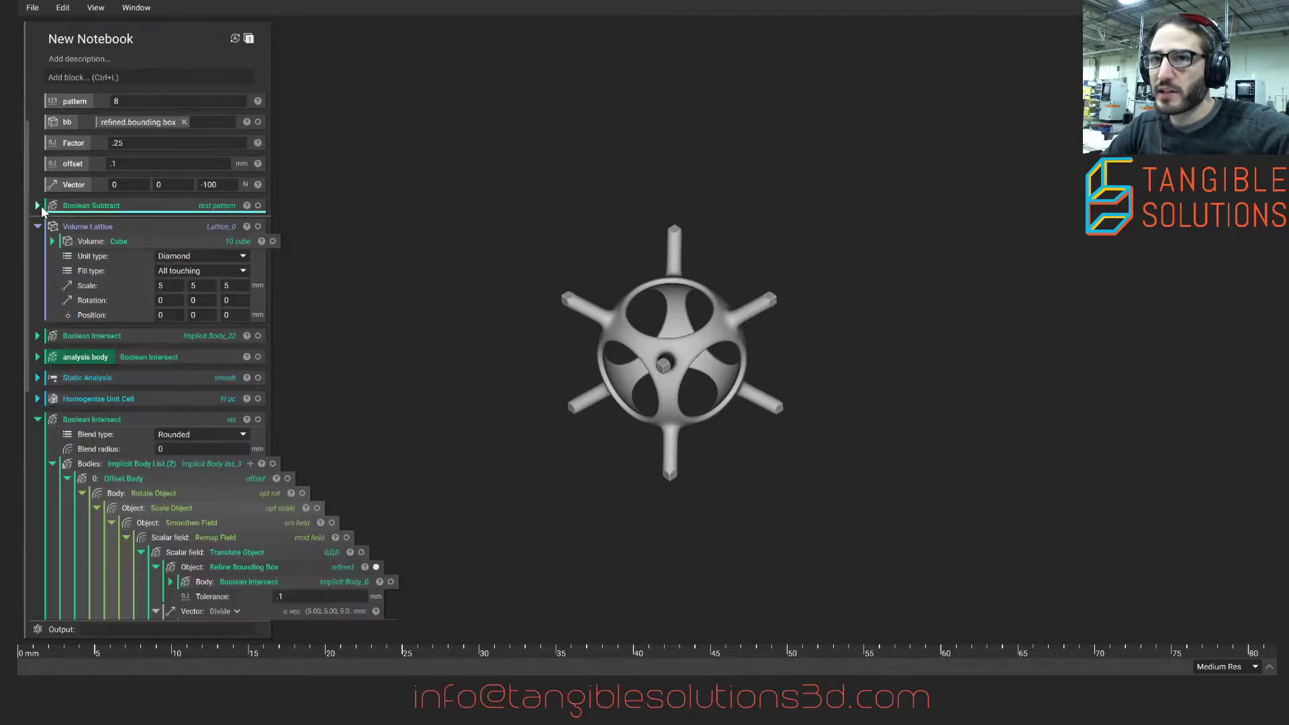
scroll(134, 301, "down", 6)
left_click(280, 282)
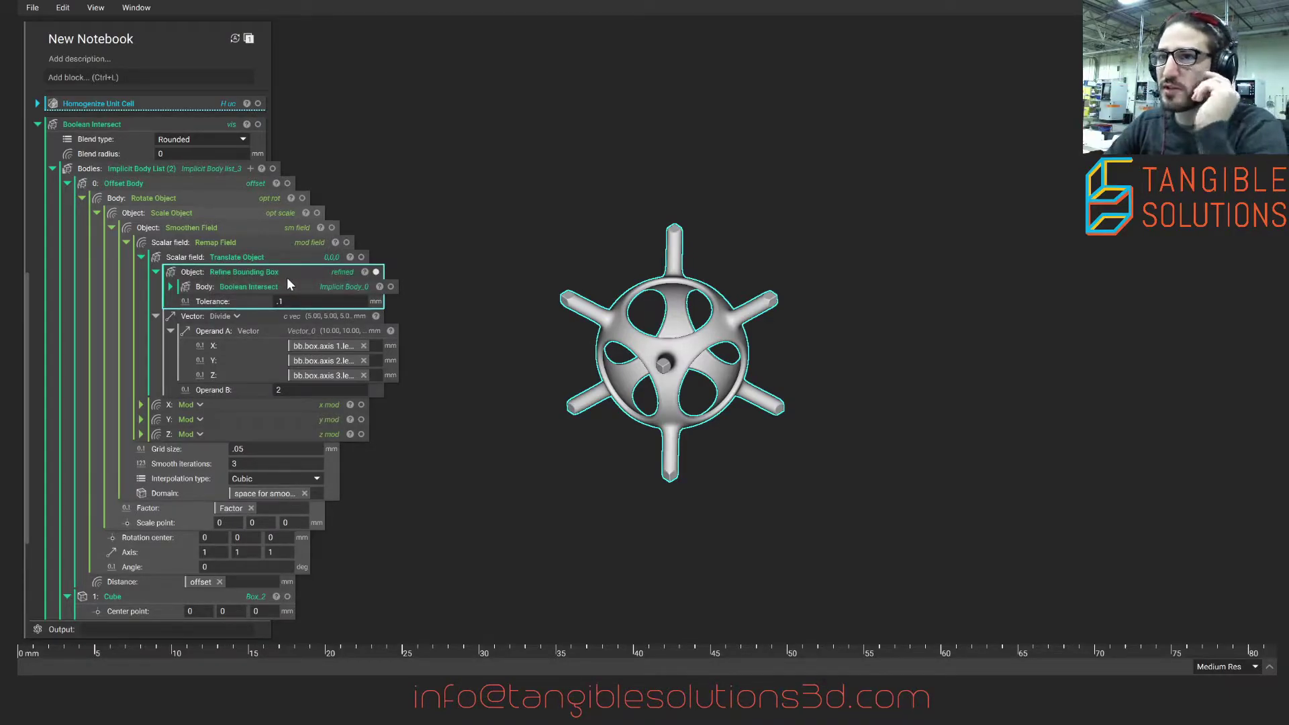
left_click_drag(292, 270, 296, 276)
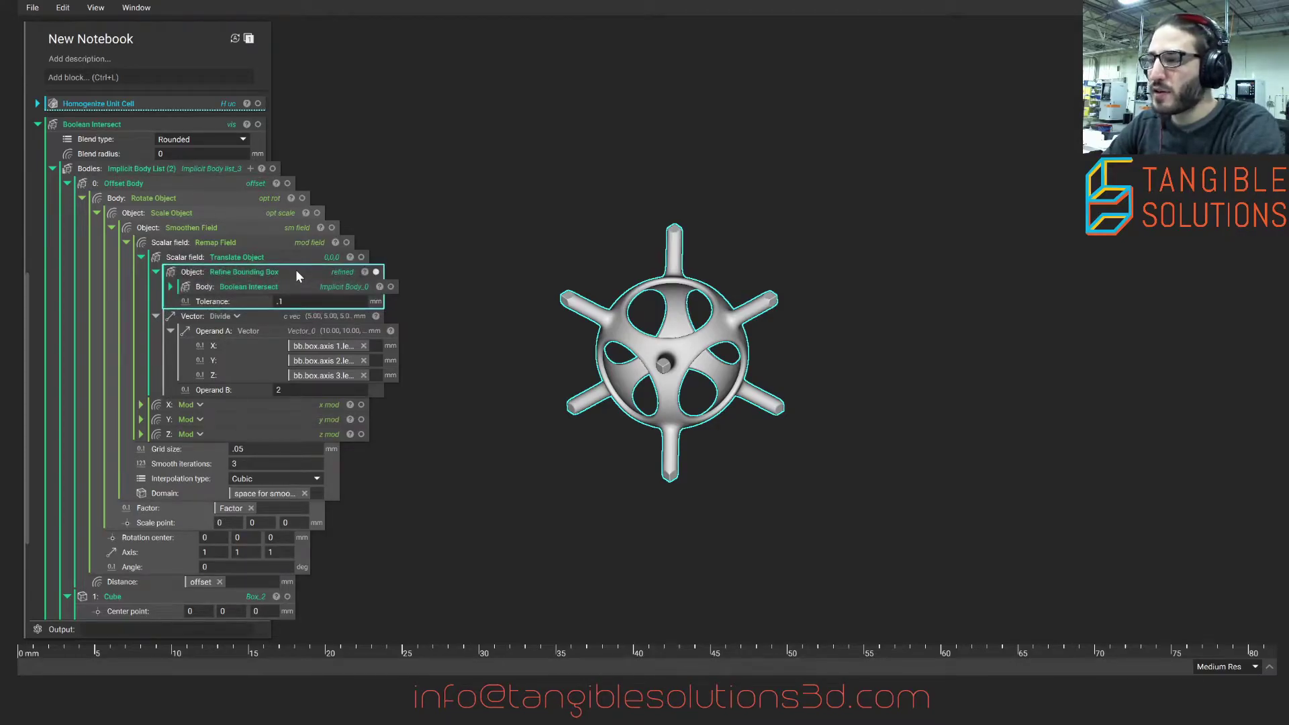
scroll(566, 318, "up", 3)
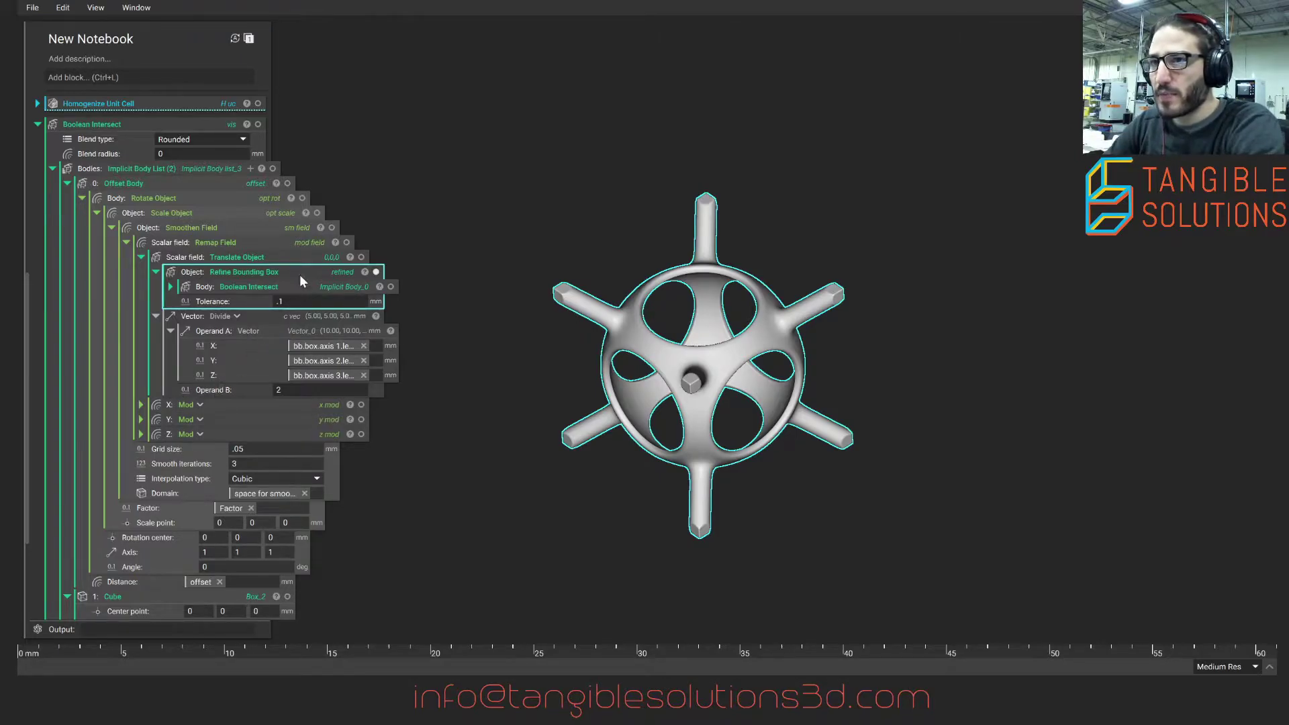
- Display the Translate Object result together with the refined cell and compare their positions in a straight-on view
left_click(159, 272)
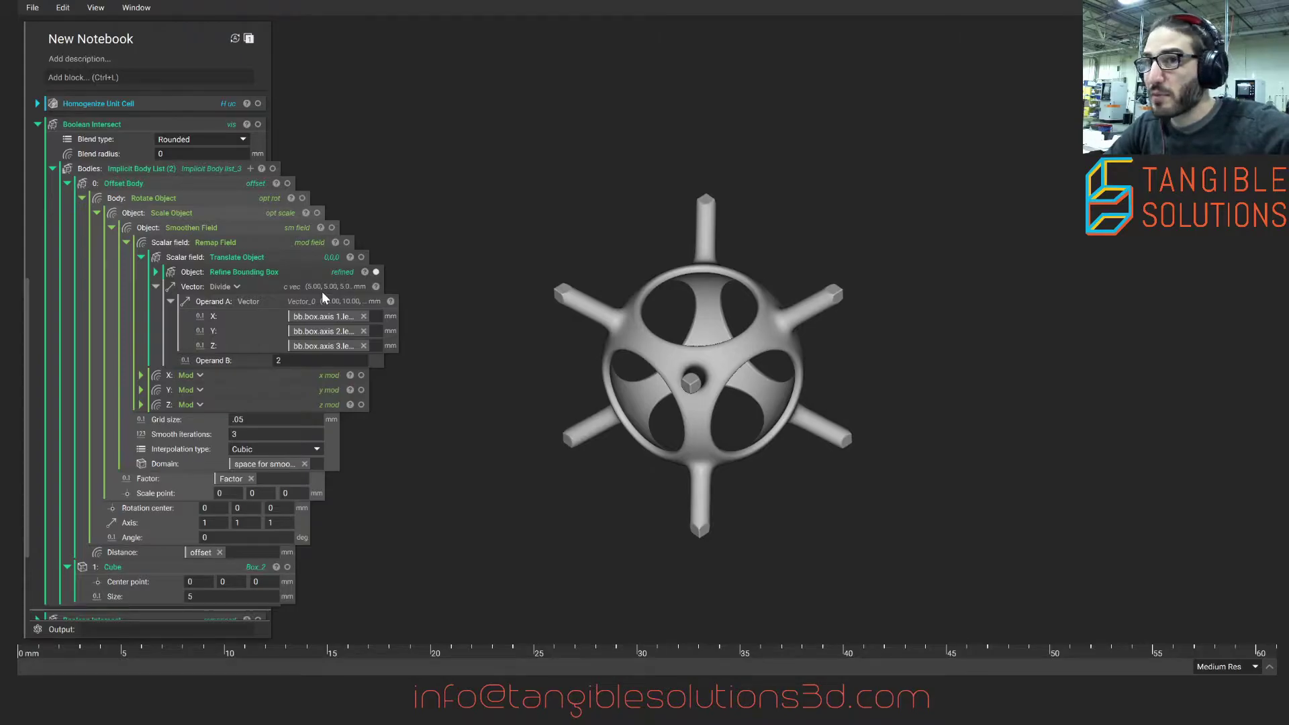
left_click_drag(296, 253, 363, 255)
left_click(361, 257)
right_click_drag(671, 346, 497, 320)
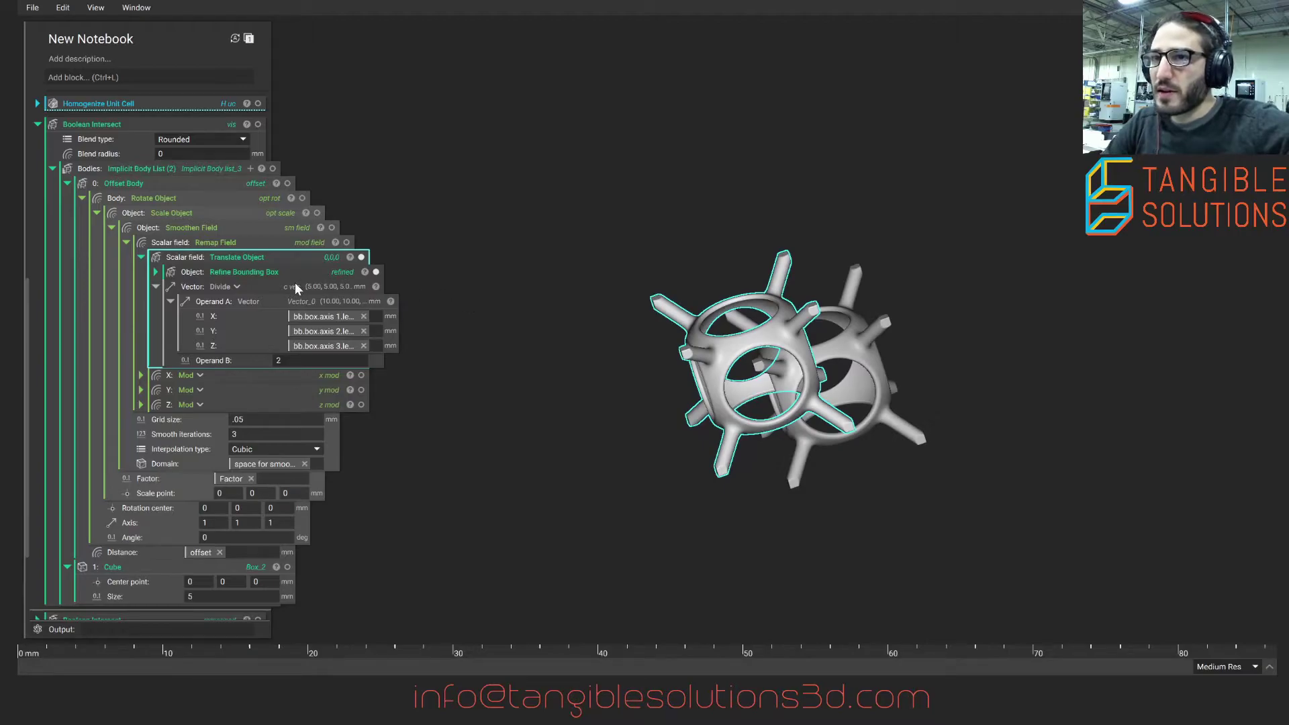
left_click(340, 274)
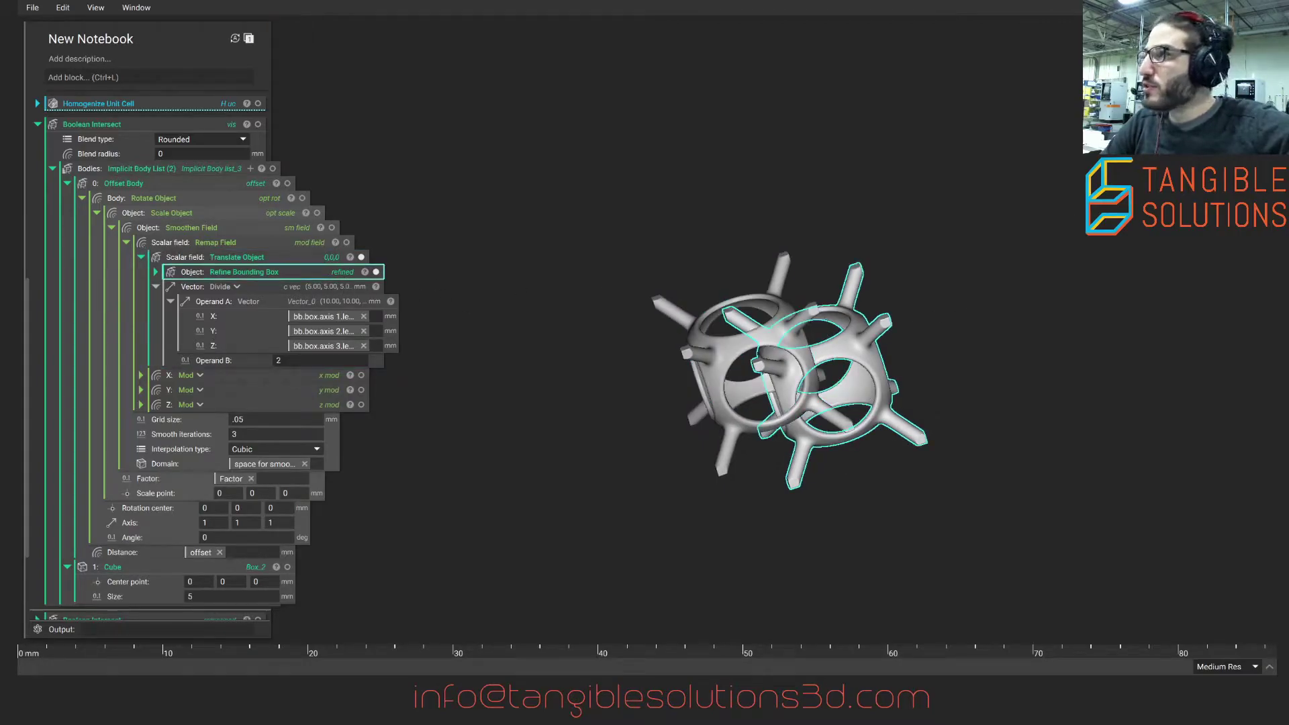
key("1")
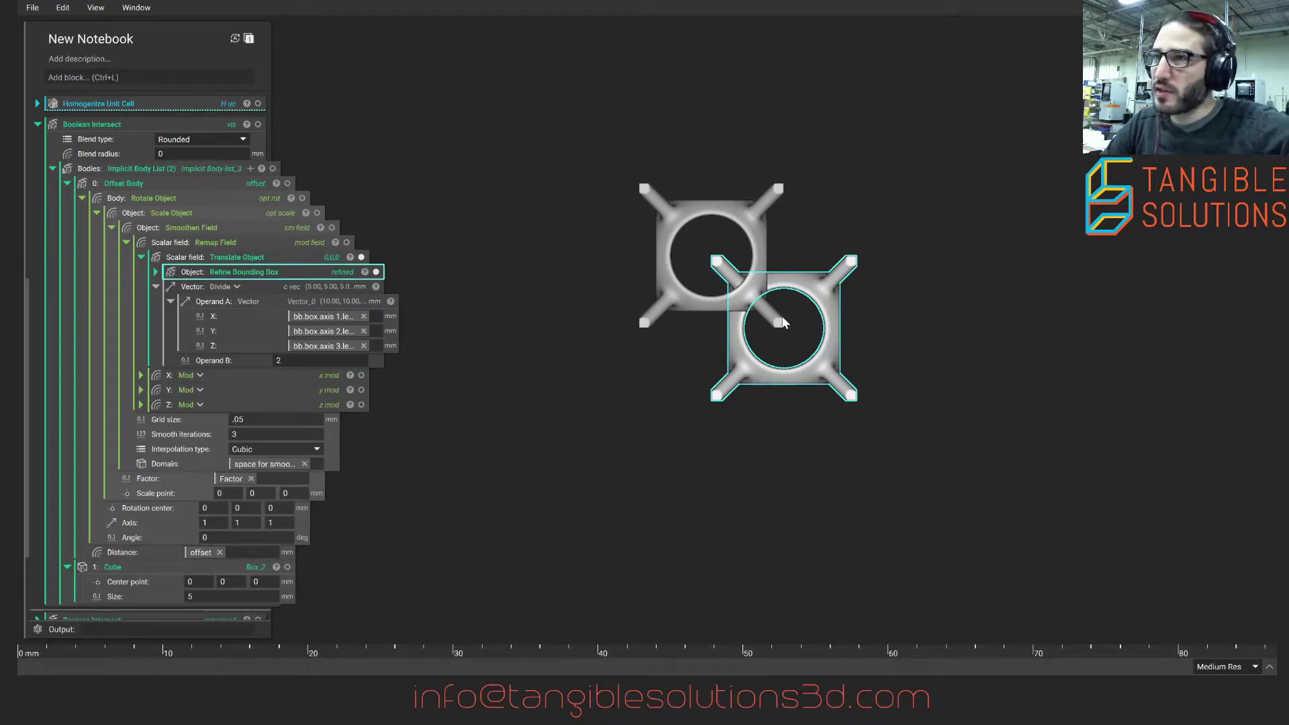
scroll(782, 319, "up", 3)
middle_click_drag(781, 316, 618, 313)
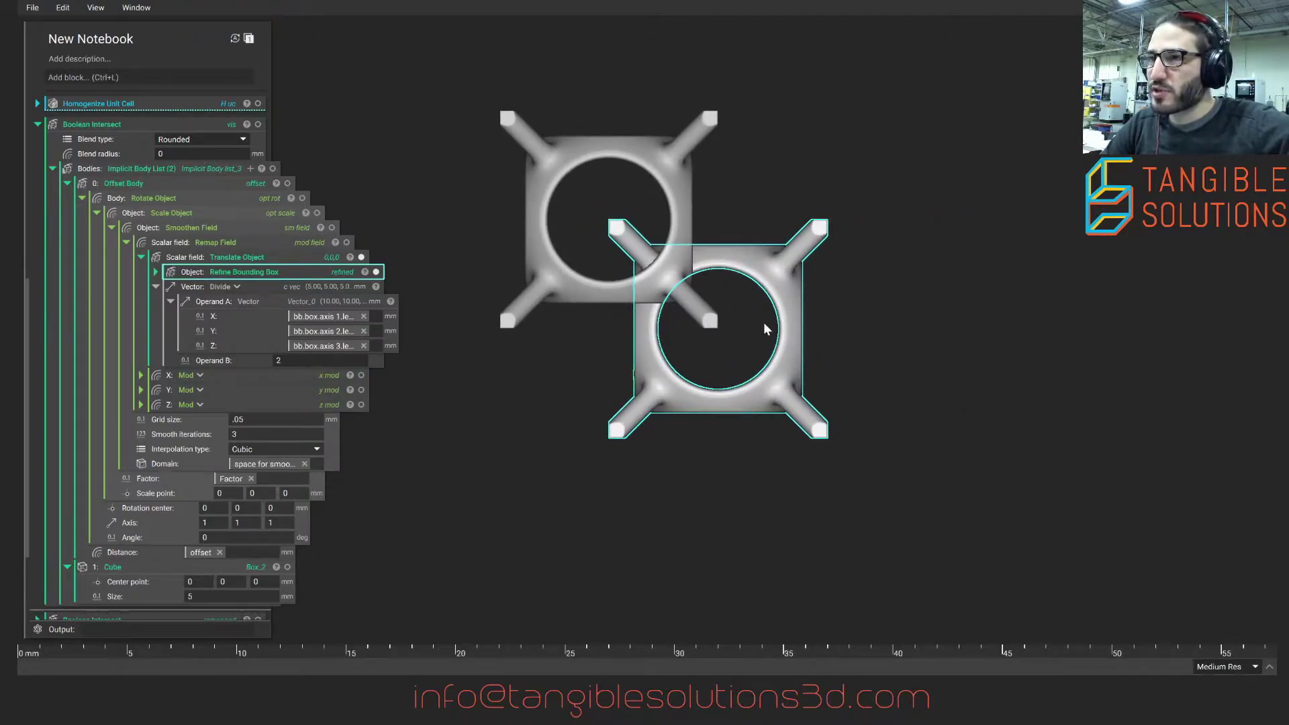
- Add a Sphere block directly above the vis block
left_click(155, 272)
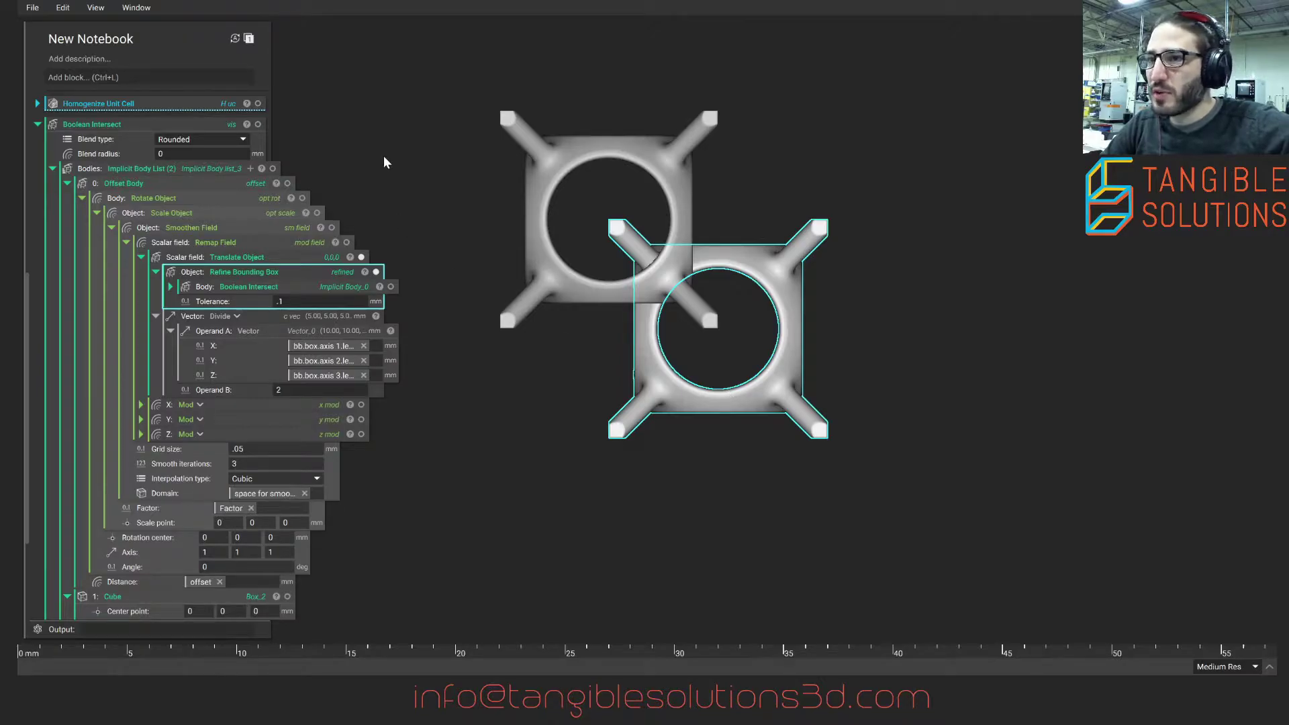
left_click(228, 409)
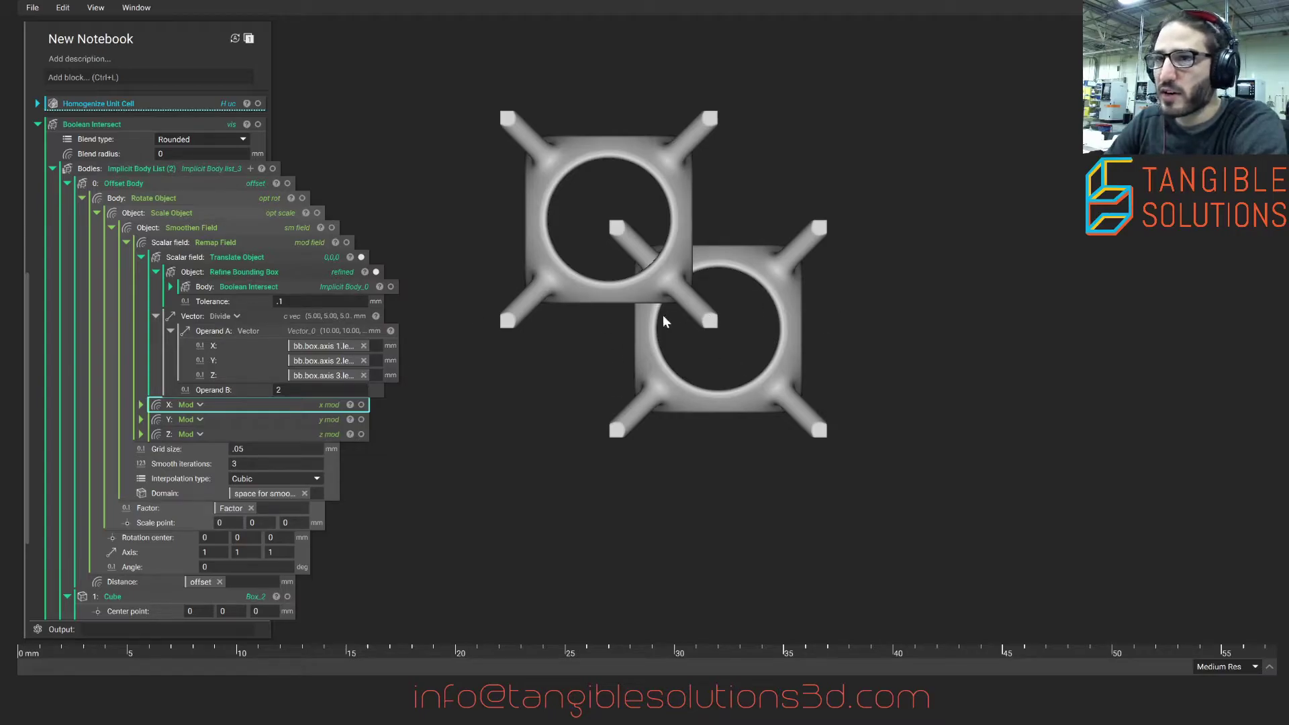
left_click(193, 123)
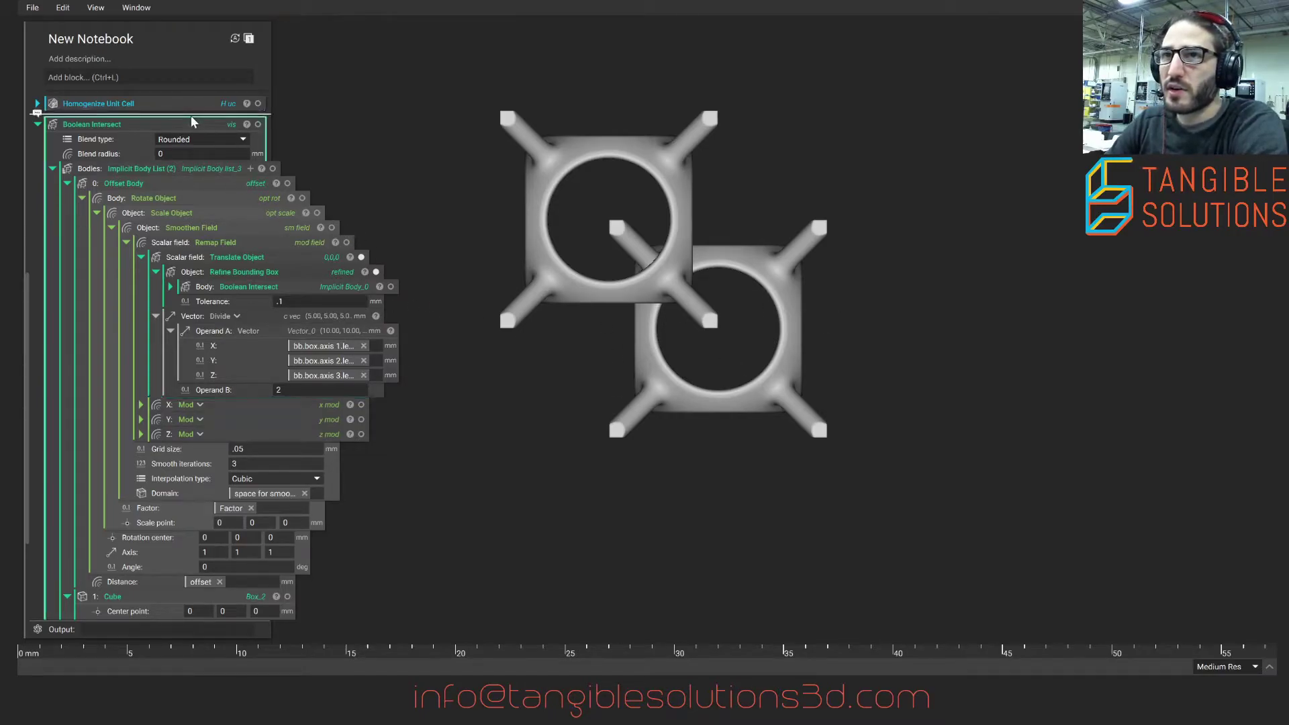
key("ctrl+l")
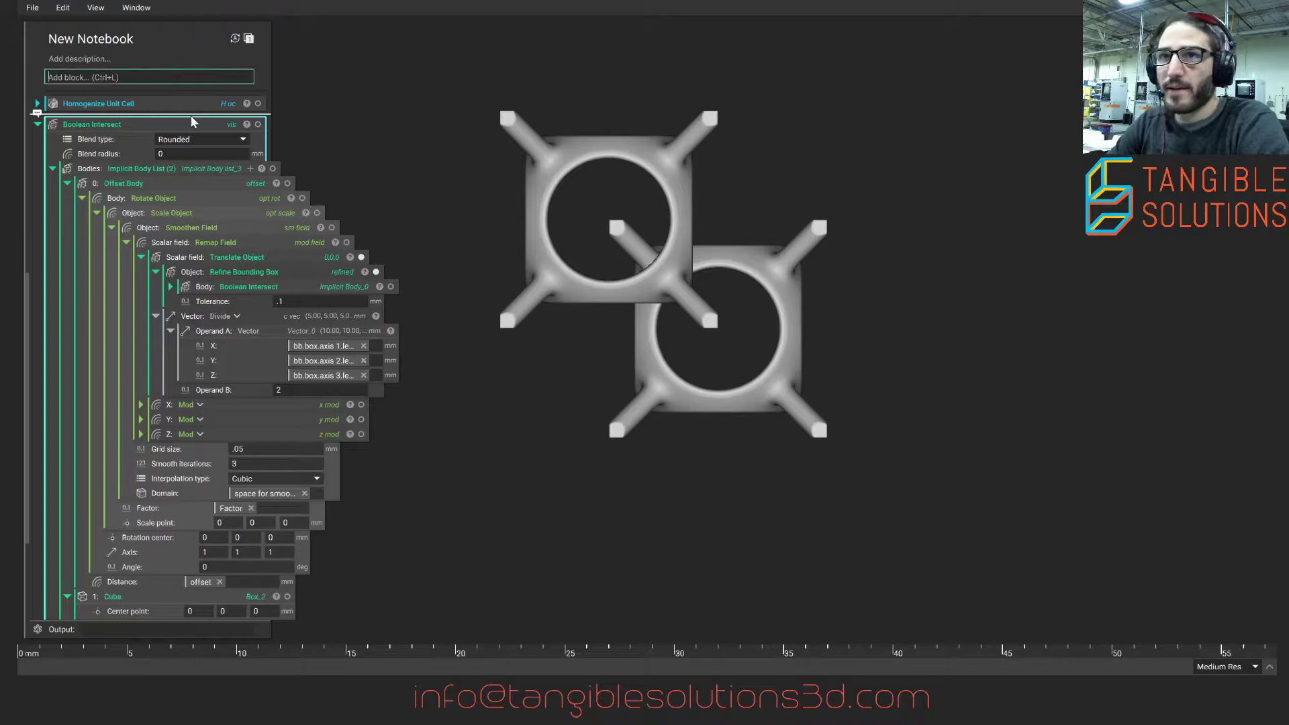
type("sphere")
key("Return")
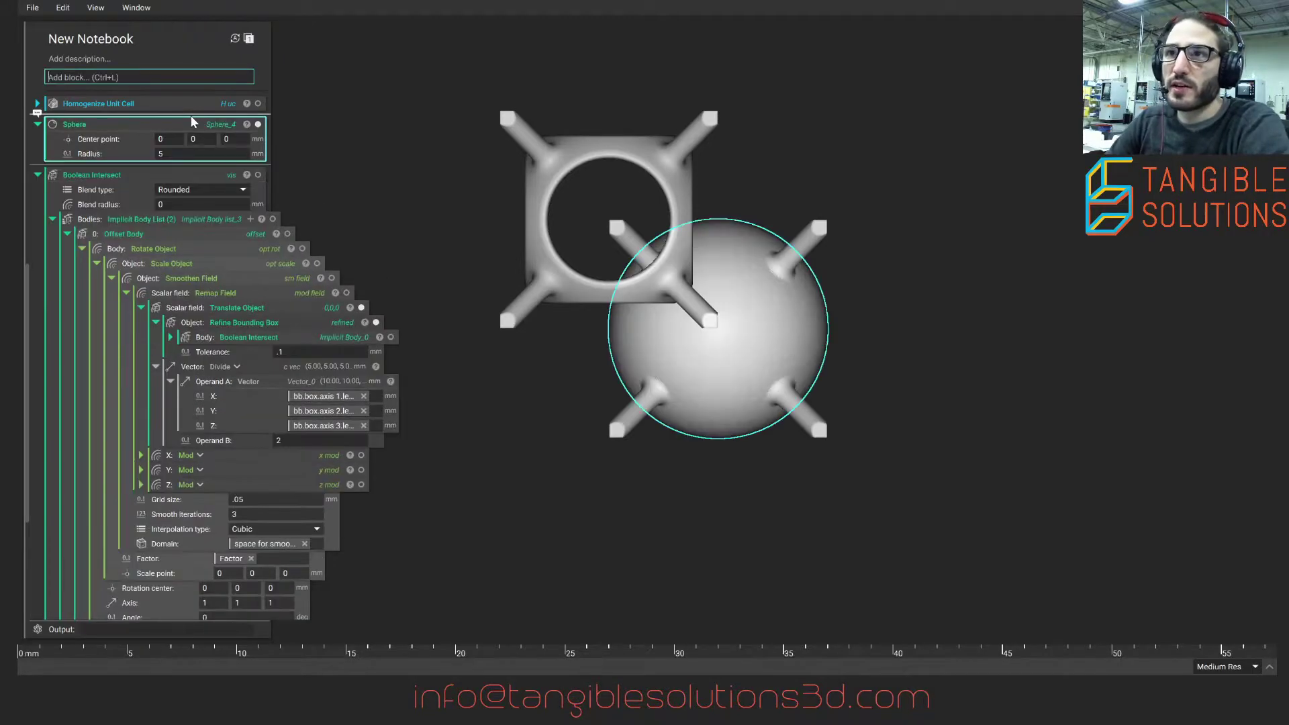
- Show only the new sphere and move it freehand away from the origin to about (-41.25, 63.62, 53.03) mm
left_click(750, 379)
left_click(194, 138)
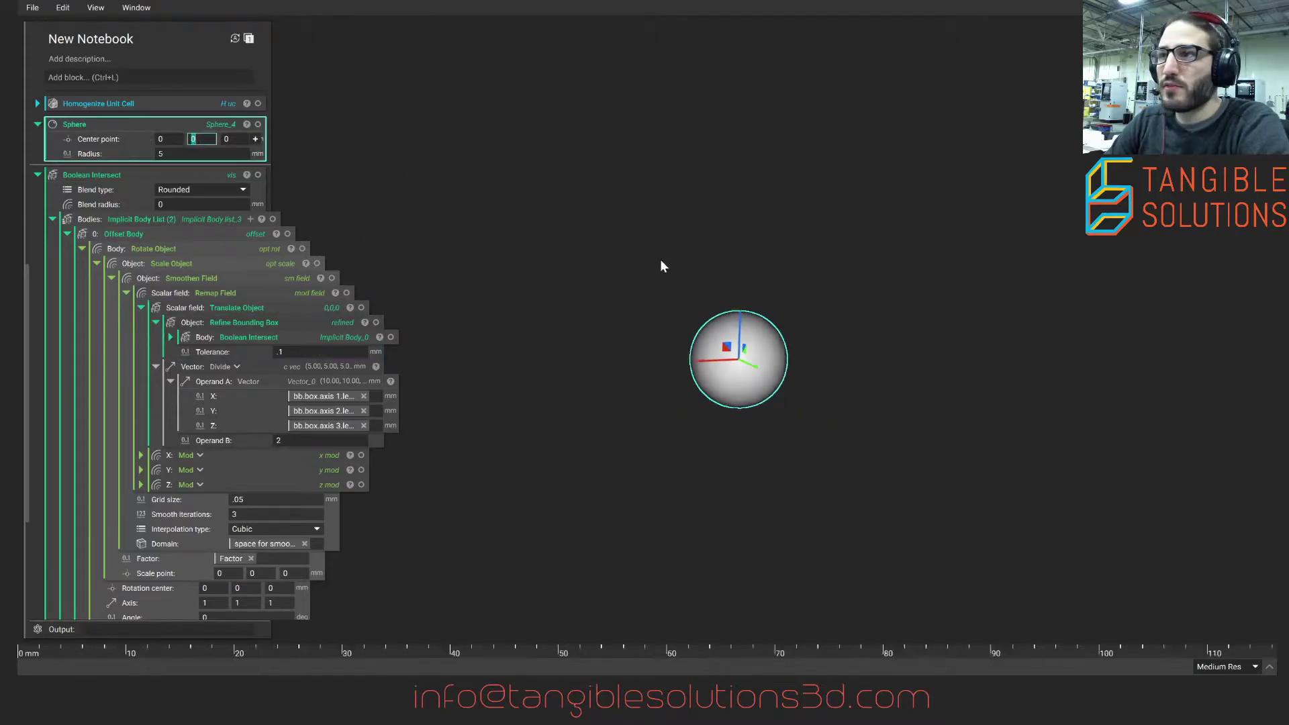
left_click_drag(725, 335, 1036, 31)
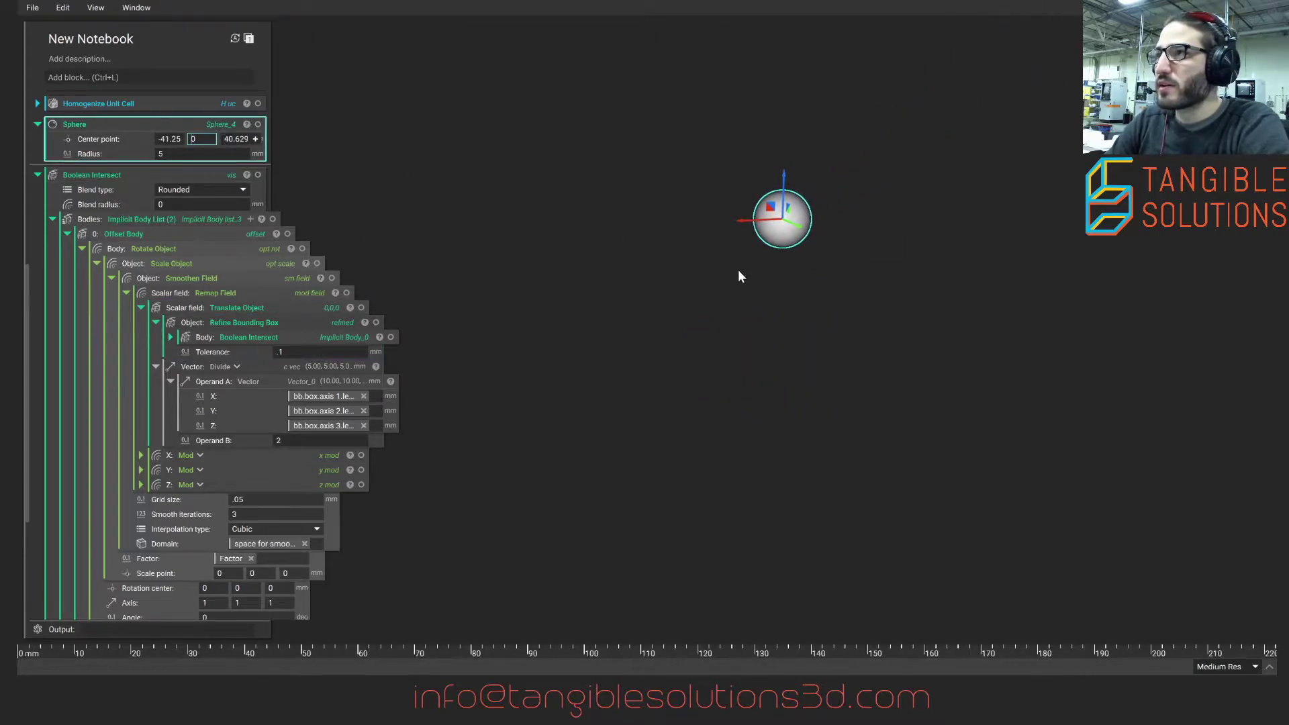
left_click_drag(790, 213, 854, 339)
left_click(555, 327)
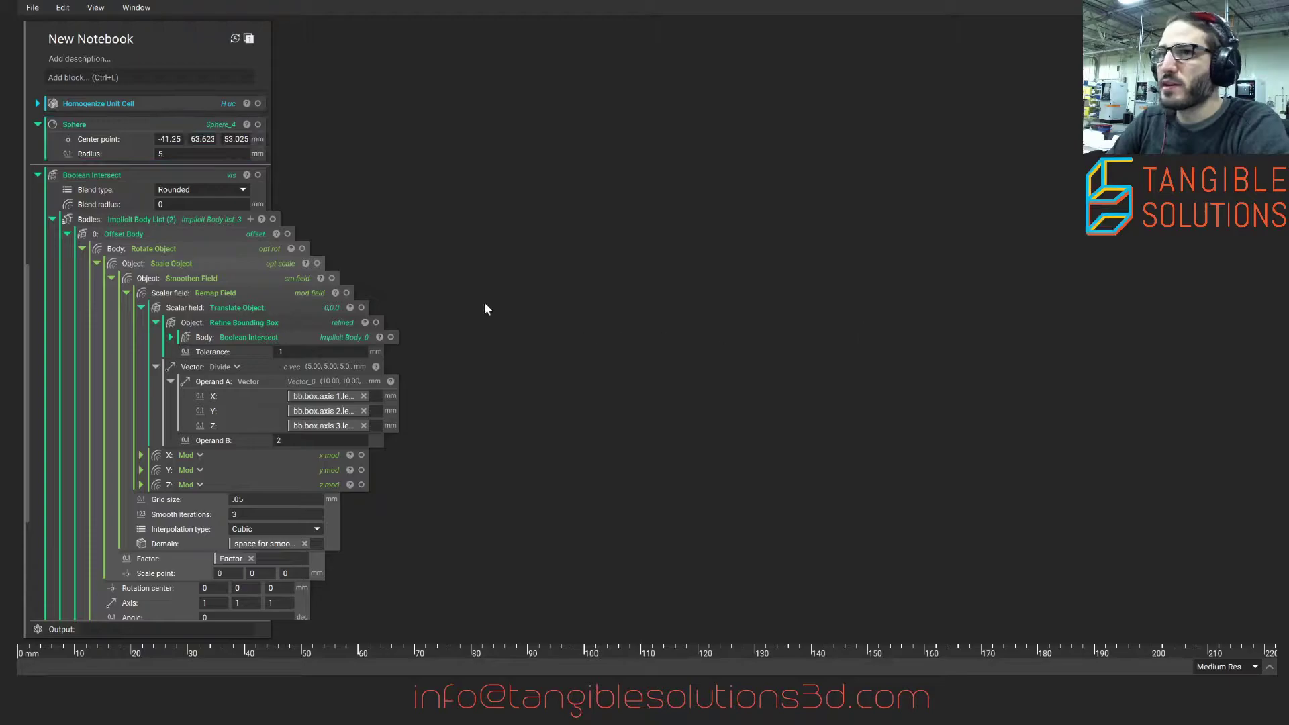
left_click(98, 124)
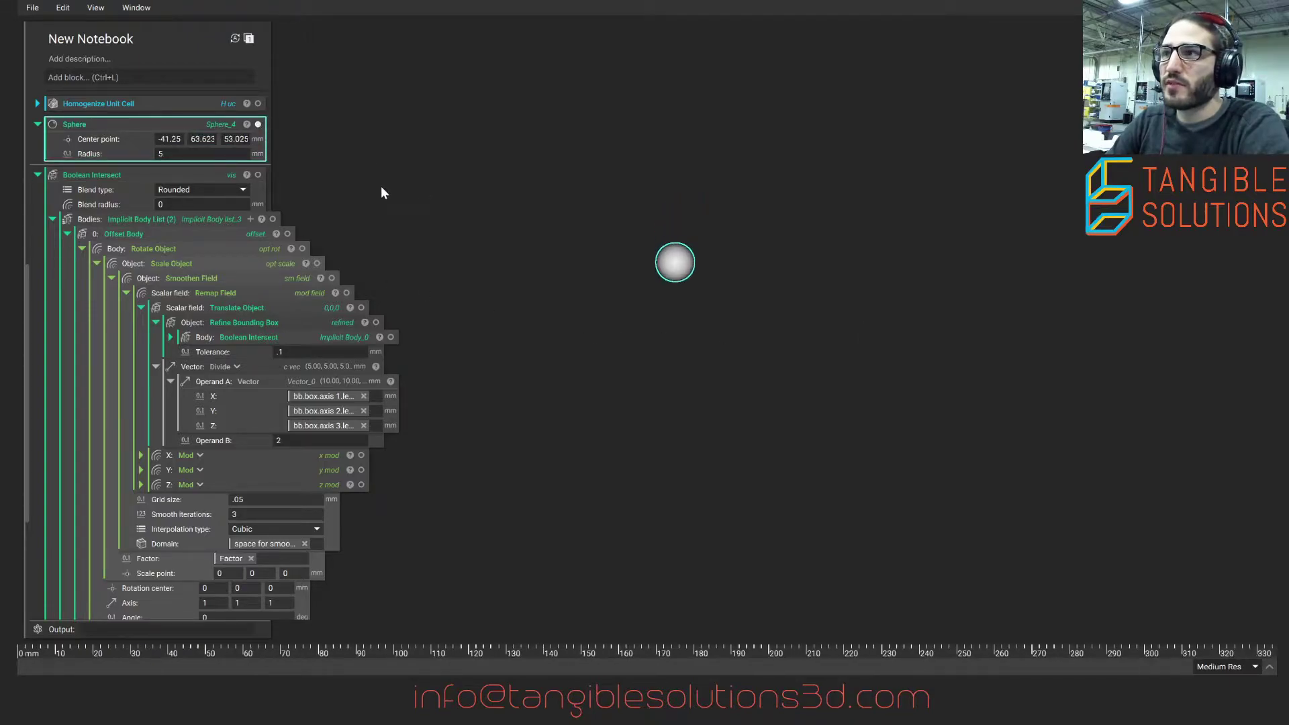
- Add a Point block at 0, 0, 0 below the Sphere block to mark the origin
left_click(178, 71)
type("point")
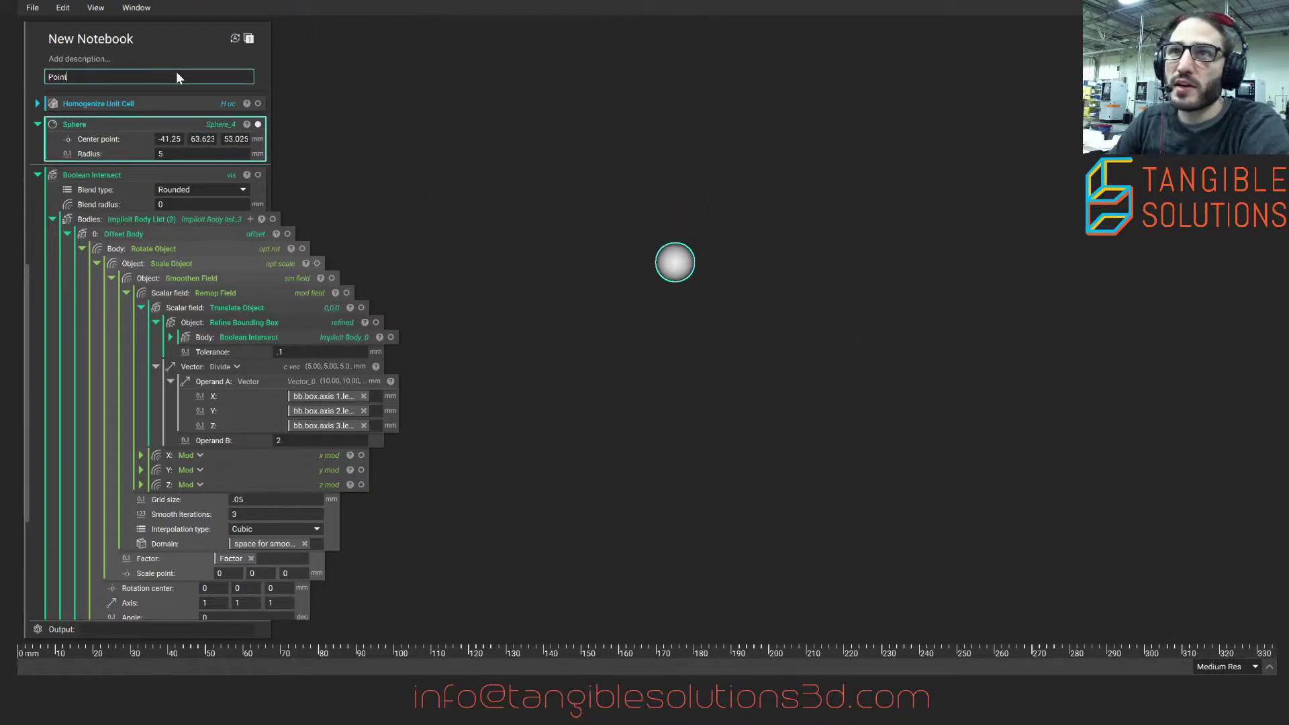
key("Return")
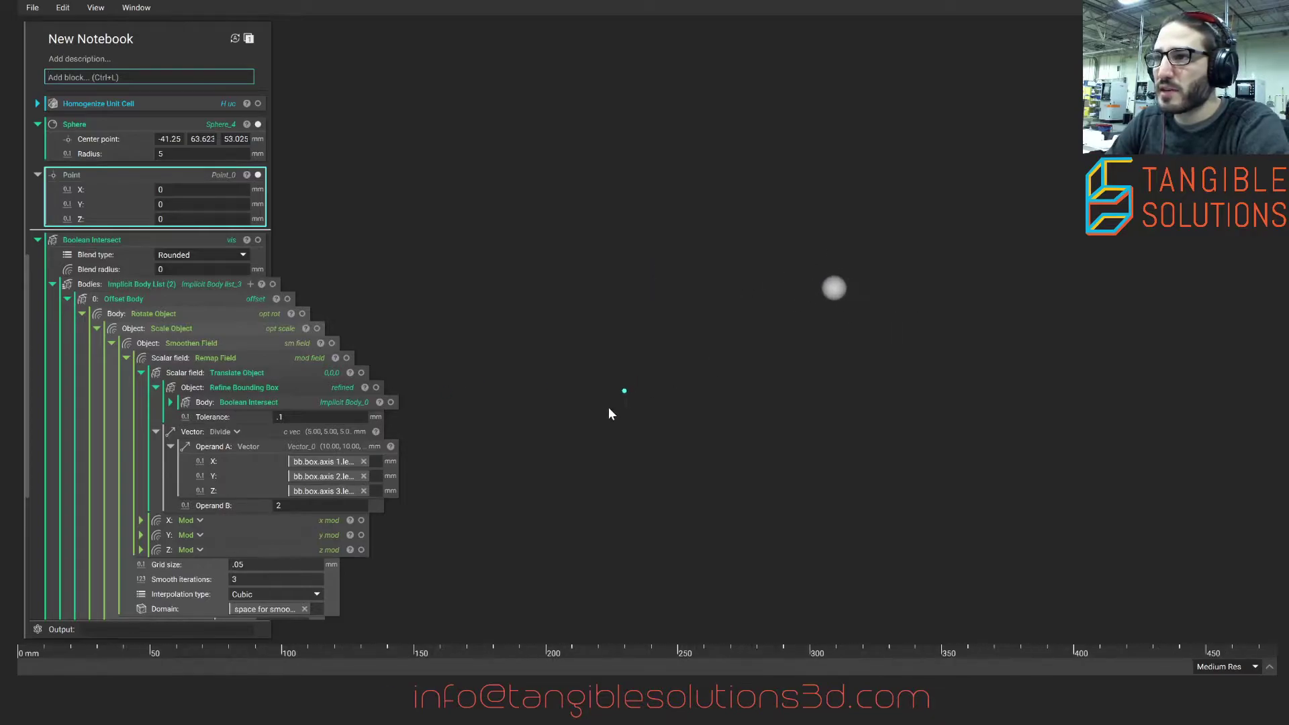
- Inspect the centroid vector and coordinates of the sphere's bounding box in its object properties
left_click(245, 123)
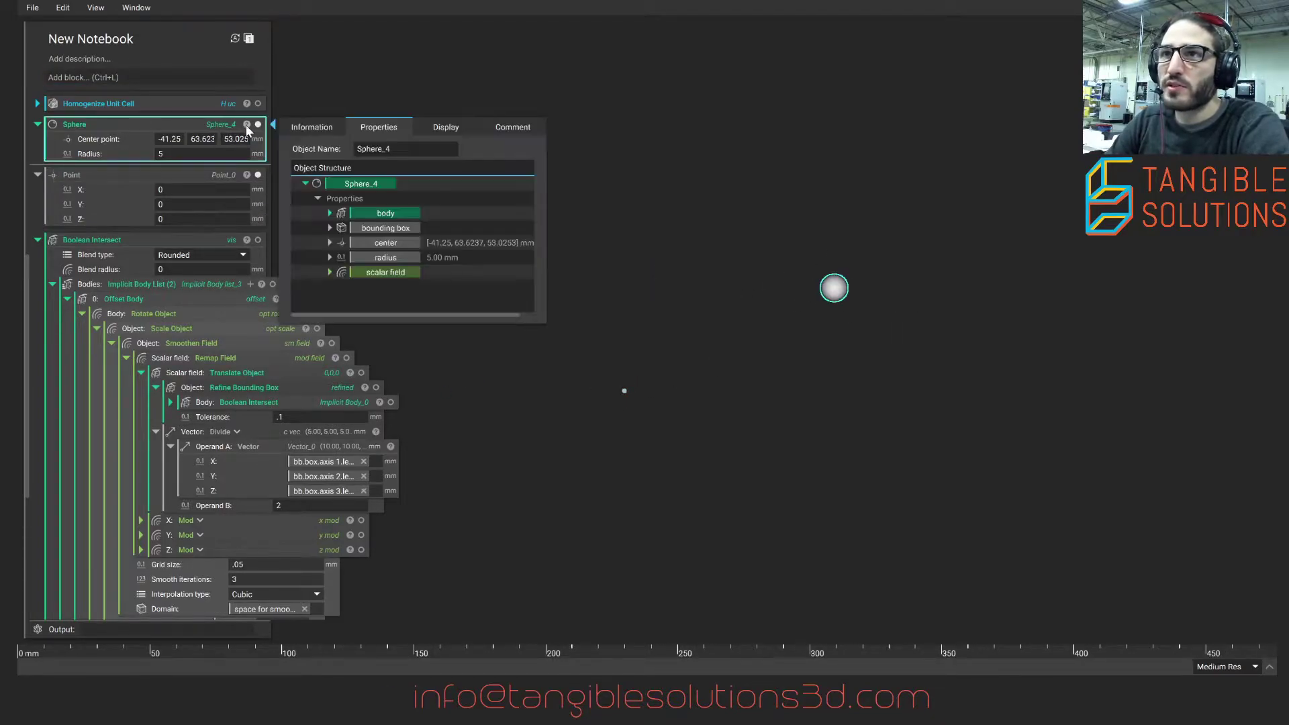
left_click(329, 228)
left_click(342, 257)
scroll(378, 271, "down", 1)
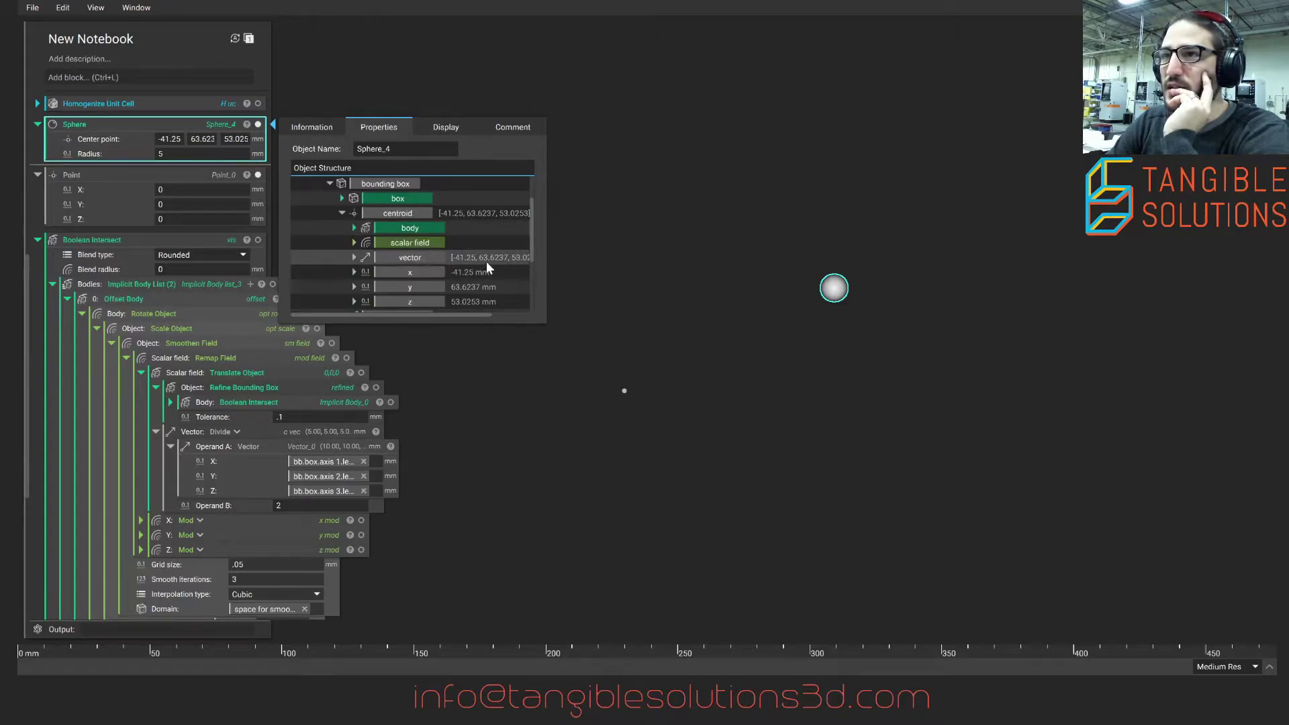
- Add a Translate Object block between the Sphere and Point blocks
left_click(198, 78)
type("transl")
key("Return")
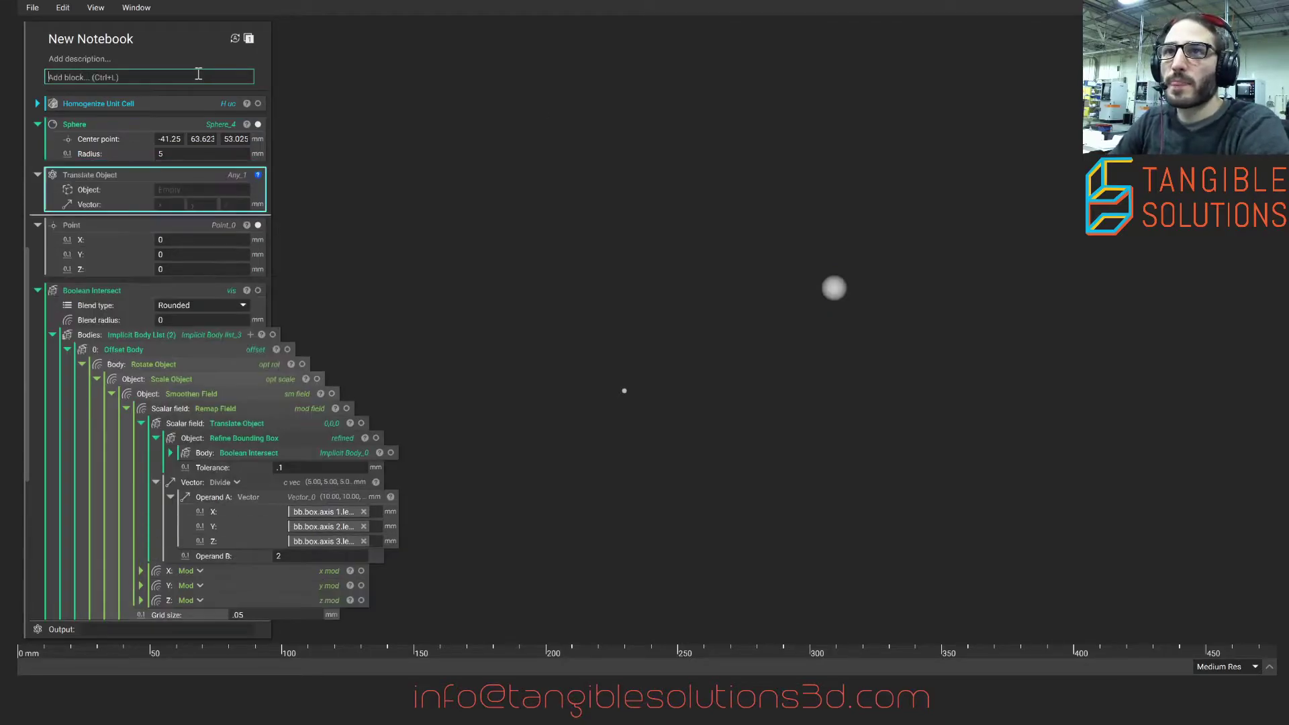
- Assign the sphere as the Translate Object's object and the negative of its bounding box centroid vector as the translation vector
left_click_drag(130, 128, 168, 190)
left_click(261, 139)
left_click(380, 271)
left_click_drag(438, 313, 194, 185)
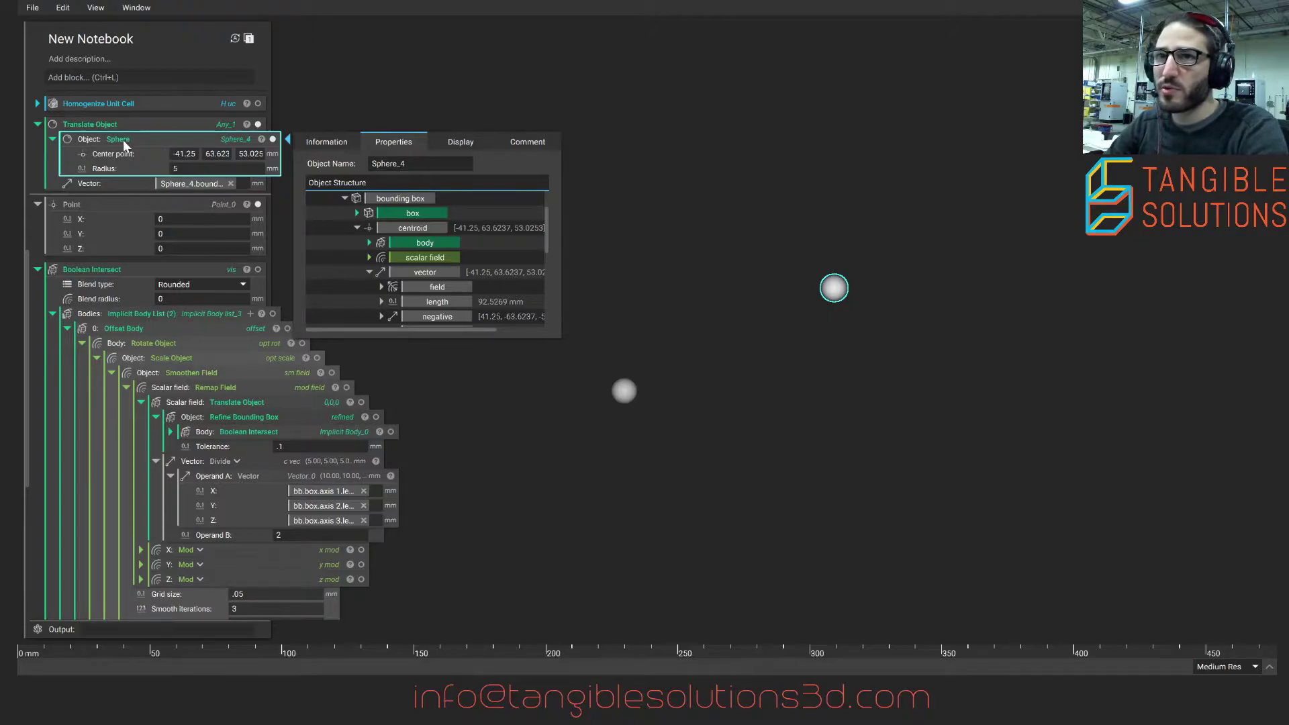
- Delete the Translate Object block with its nested sphere, and delete the Point block marking the origin
left_click(107, 127)
key("Delete")
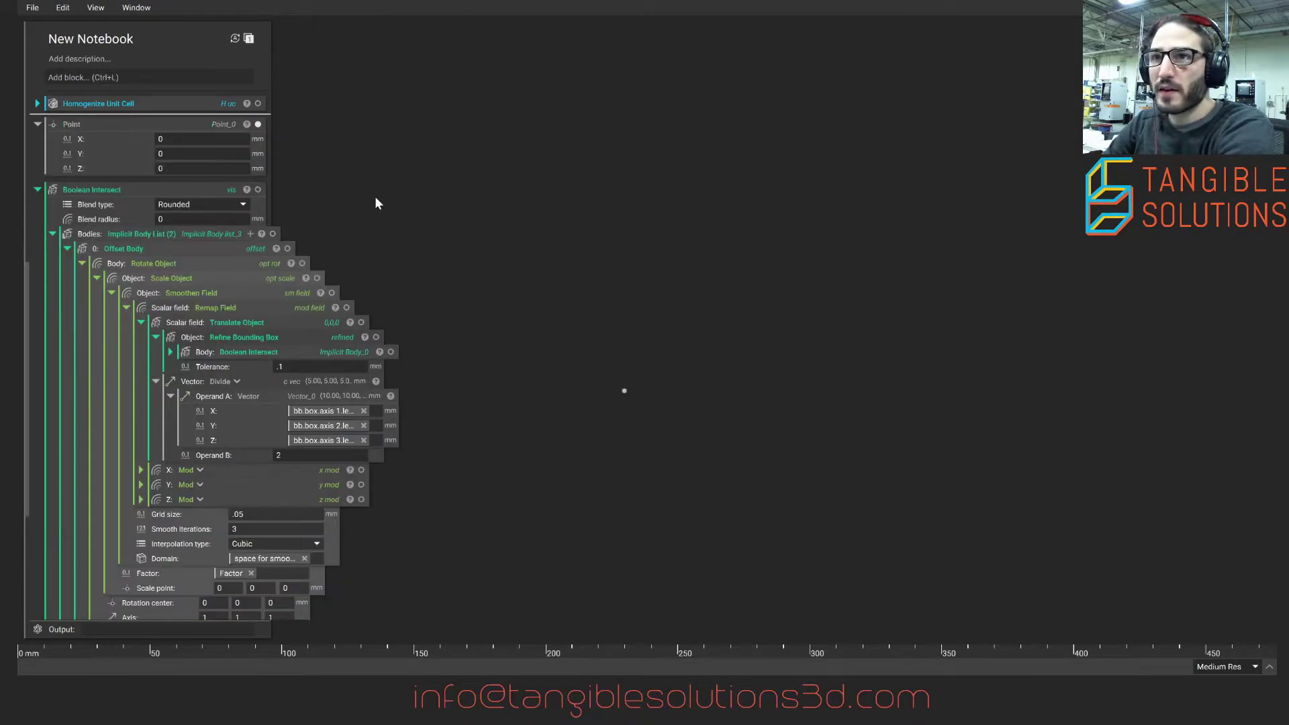
left_click(623, 392)
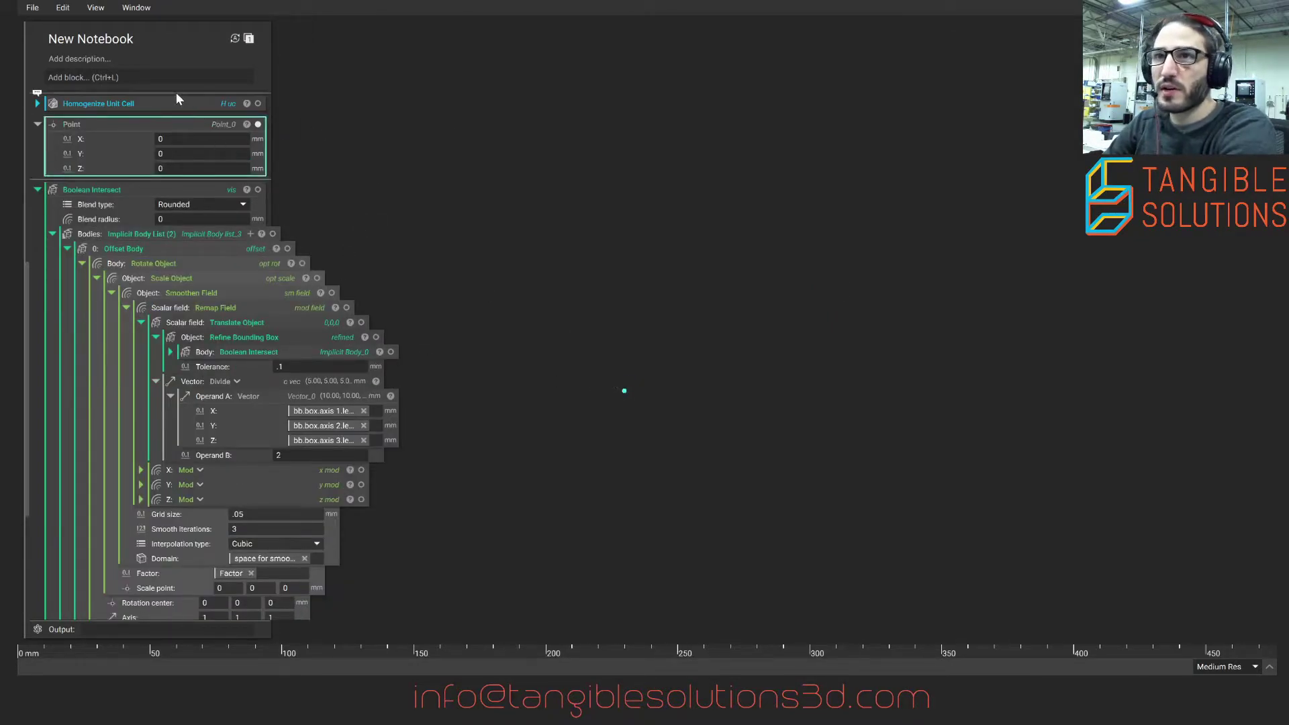
key("Delete")
- Display the Refine Bounding Box body, collapse its block and examine the unit cell from several angles
left_click(376, 272)
scroll(554, 370, "up", 5)
middle_click_drag(557, 385, 647, 353)
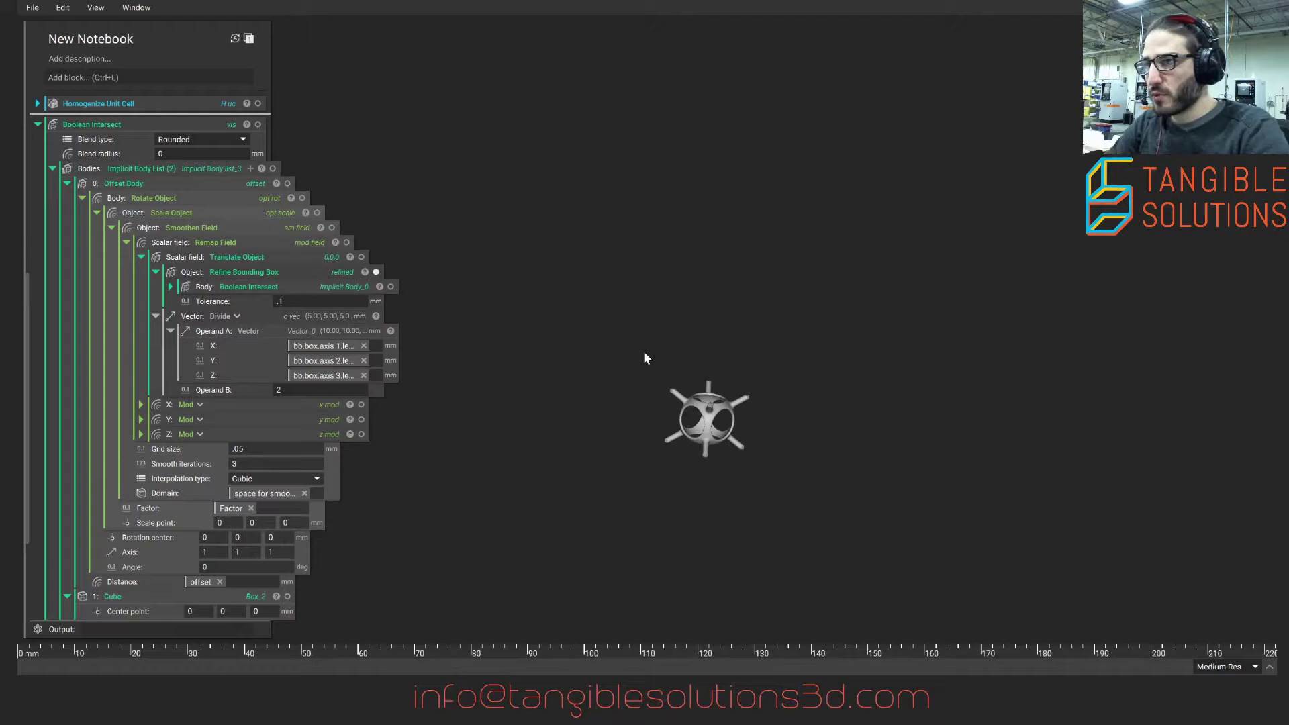
scroll(644, 355, "up", 3)
middle_click_drag(795, 519, 706, 296)
right_click_drag(706, 290, 446, 305)
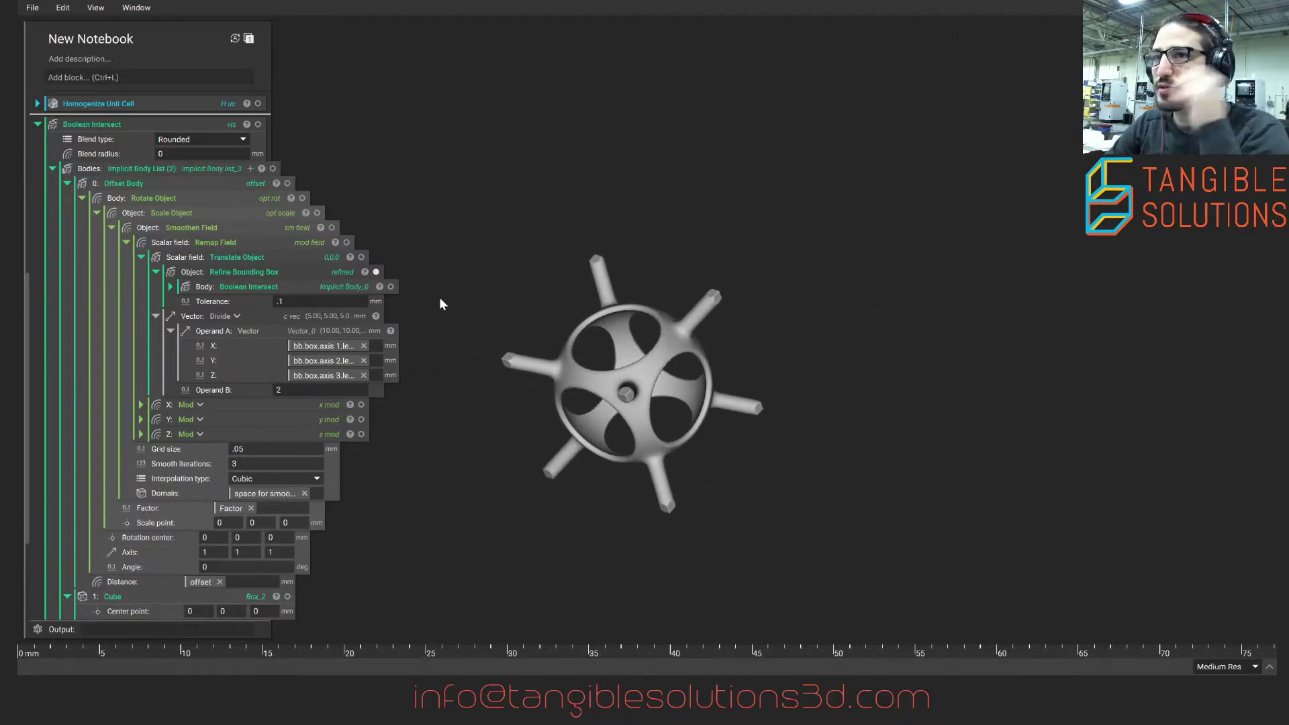
left_click(155, 271)
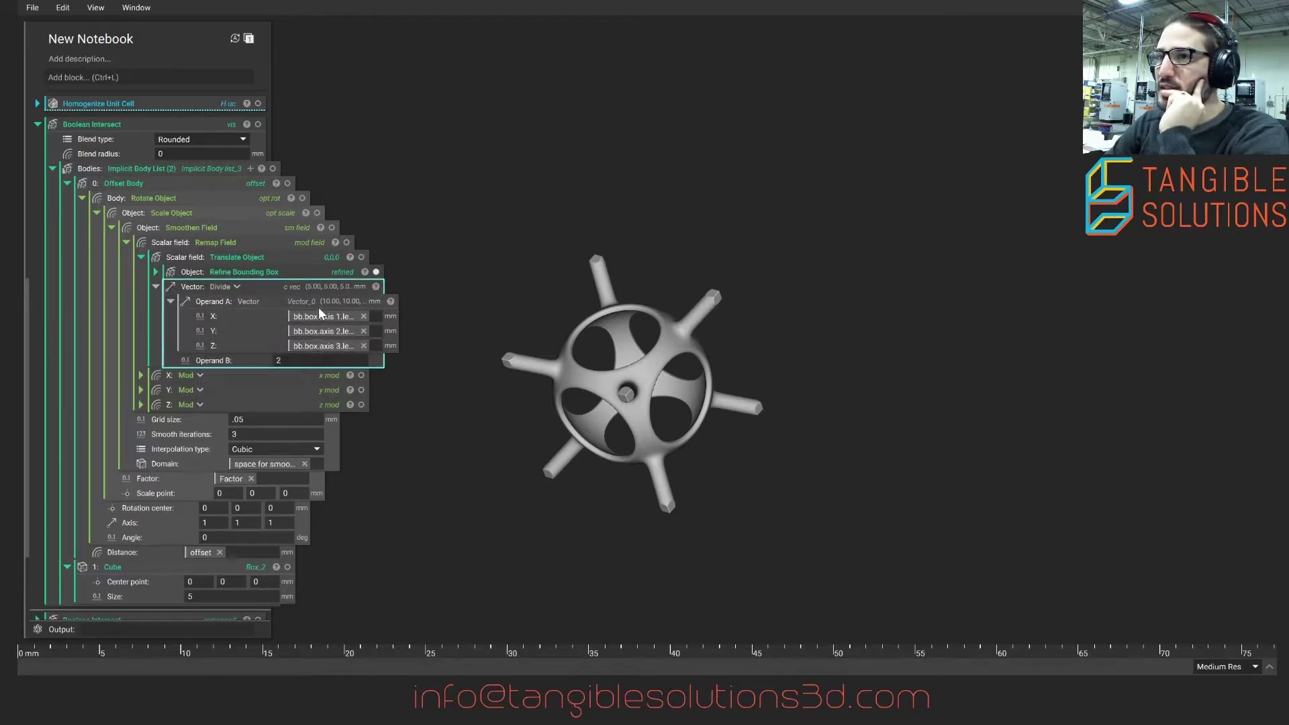
right_click_drag(544, 300, 697, 224)
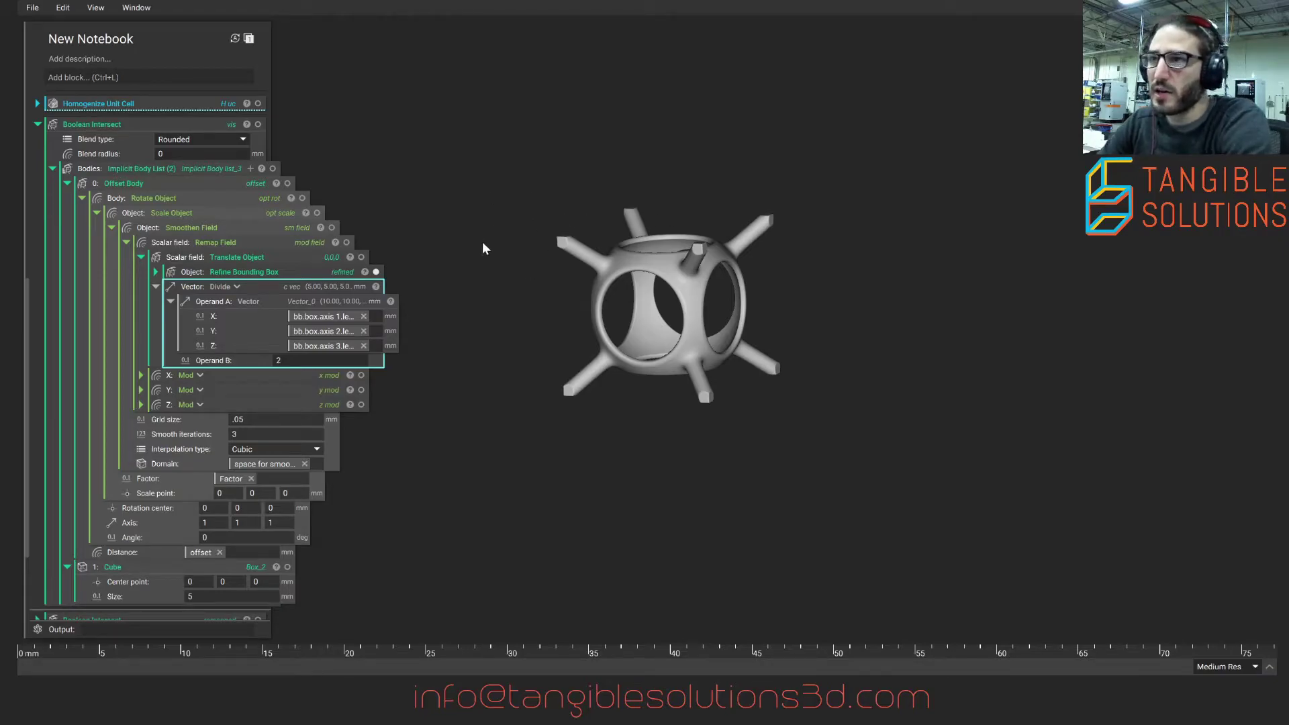
middle_click_drag(711, 321, 721, 343)
right_click_drag(657, 307, 684, 350)
scroll(684, 350, "up", 3)
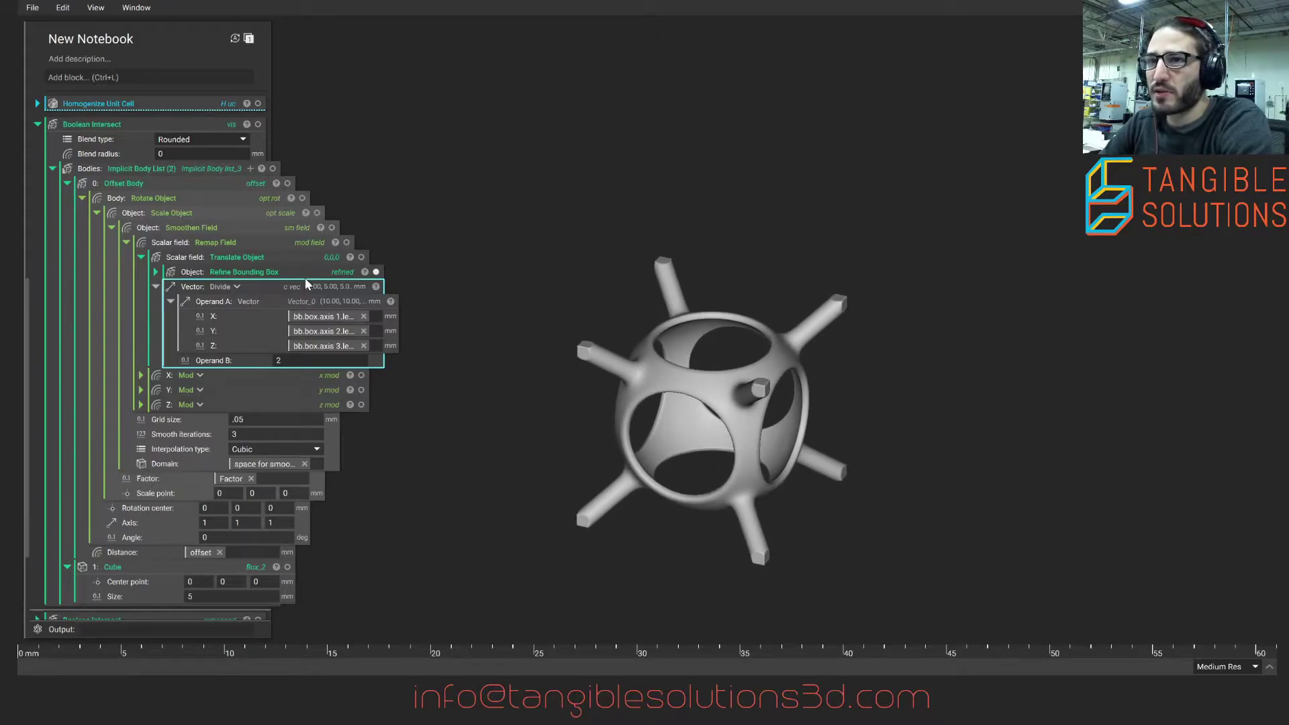
- Show the Translate Object result beside the refined body, collapse the Divide vector, and hide the refined body
left_click(361, 258)
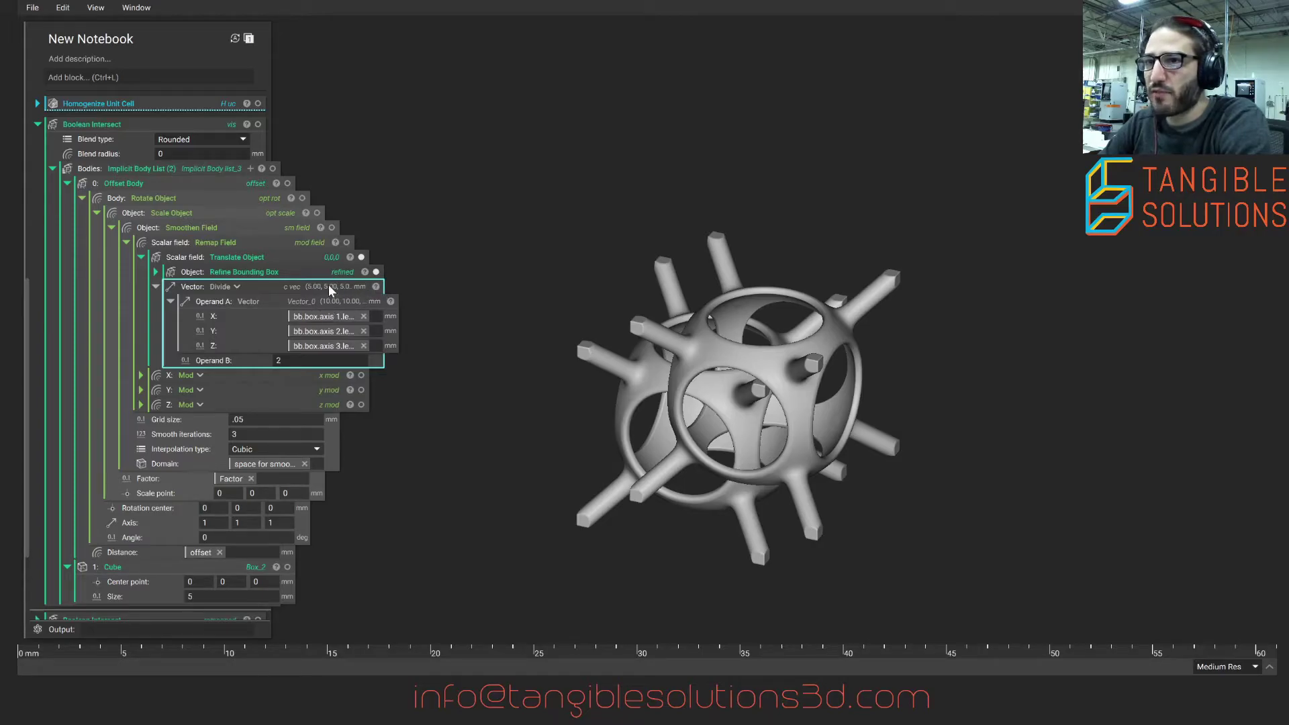
left_click(156, 286)
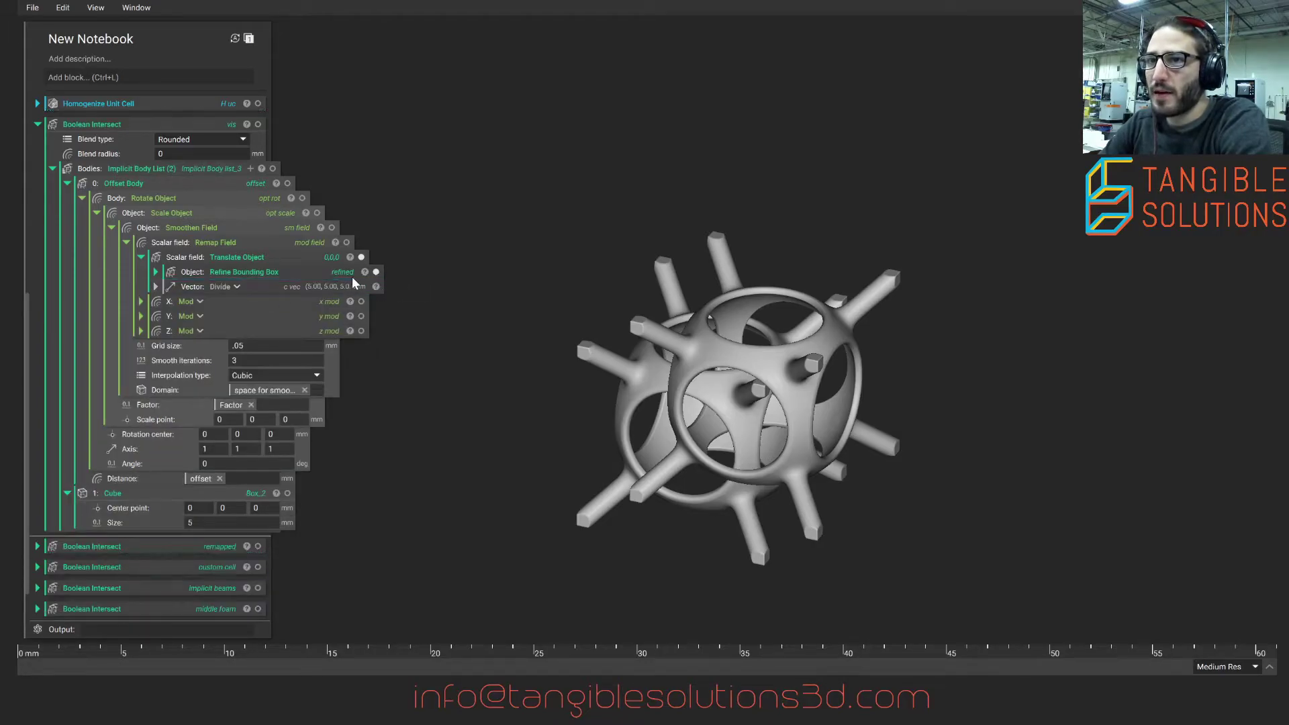
left_click(141, 257)
left_click(142, 257)
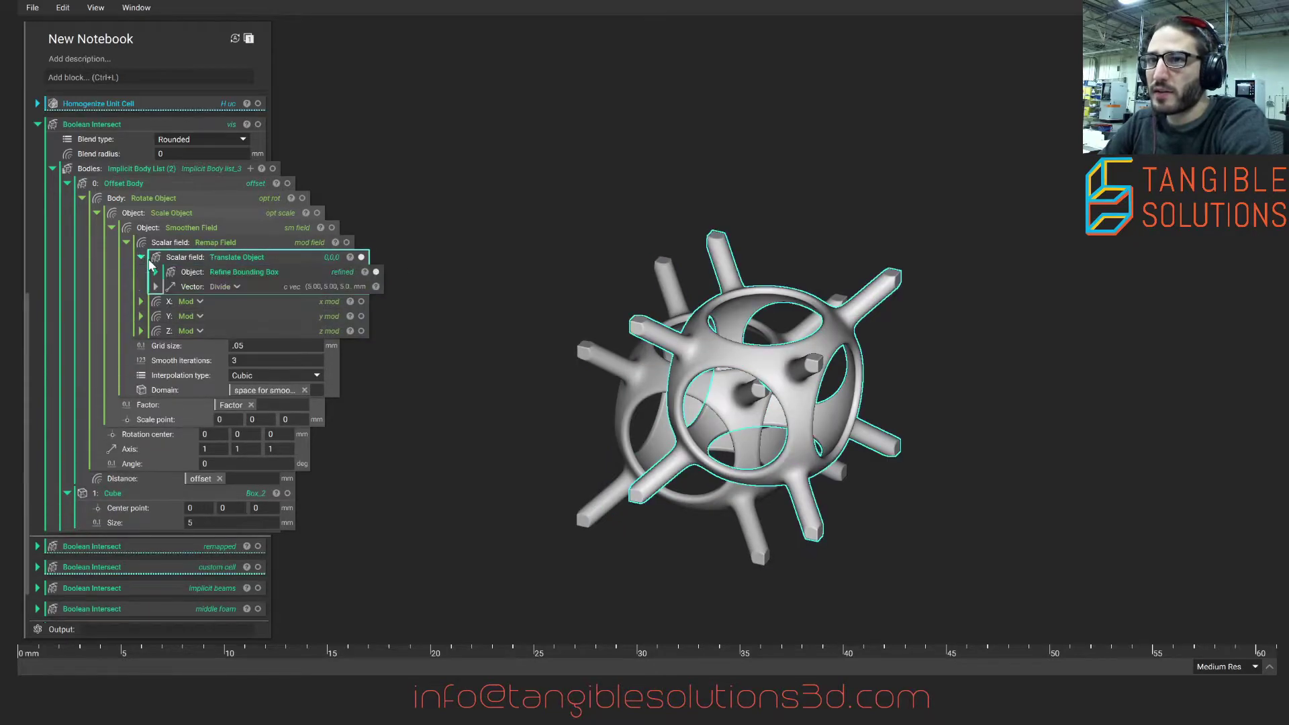
left_click(376, 271)
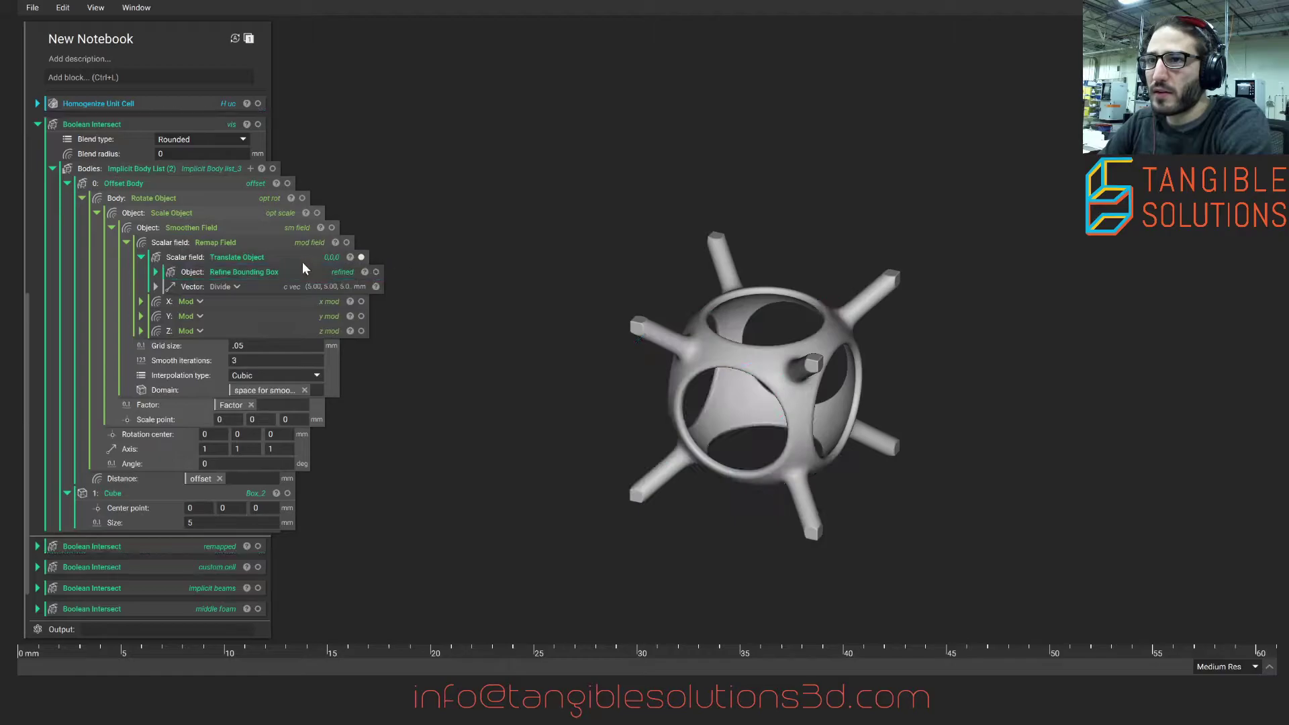
scroll(630, 299, "down", 2)
right_click_drag(630, 299, 612, 307)
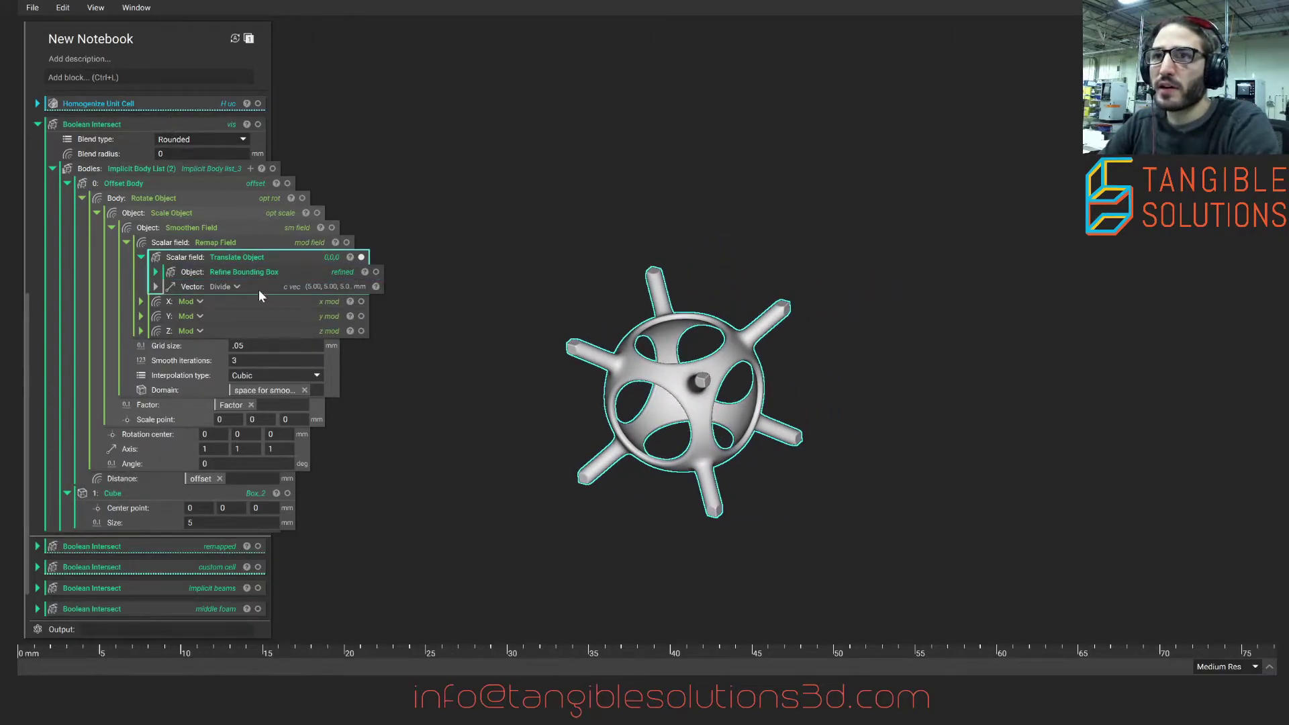
- Preview the X Mod field around the translated unit cell and examine its repeating bands
left_click(280, 300)
scroll(691, 343, "down", 2)
right_click_drag(694, 365, 686, 397)
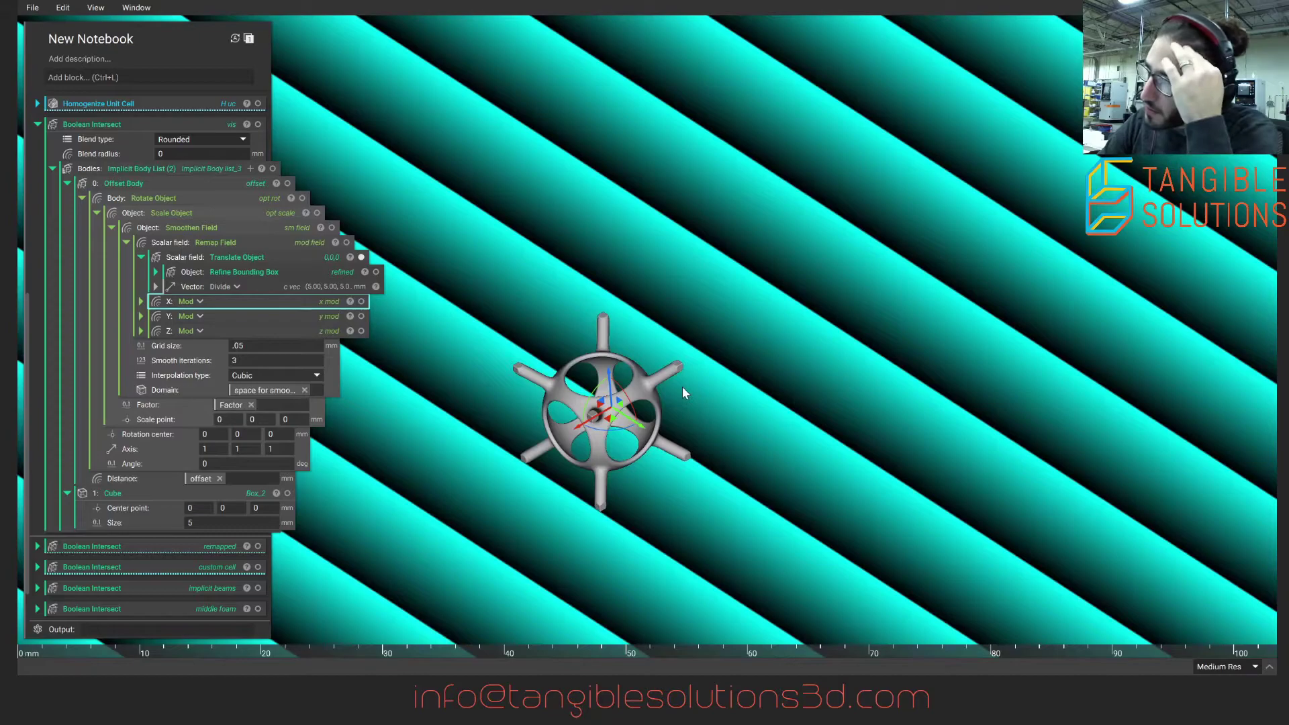
scroll(676, 385, "up", 1)
middle_click_drag(606, 396, 710, 294)
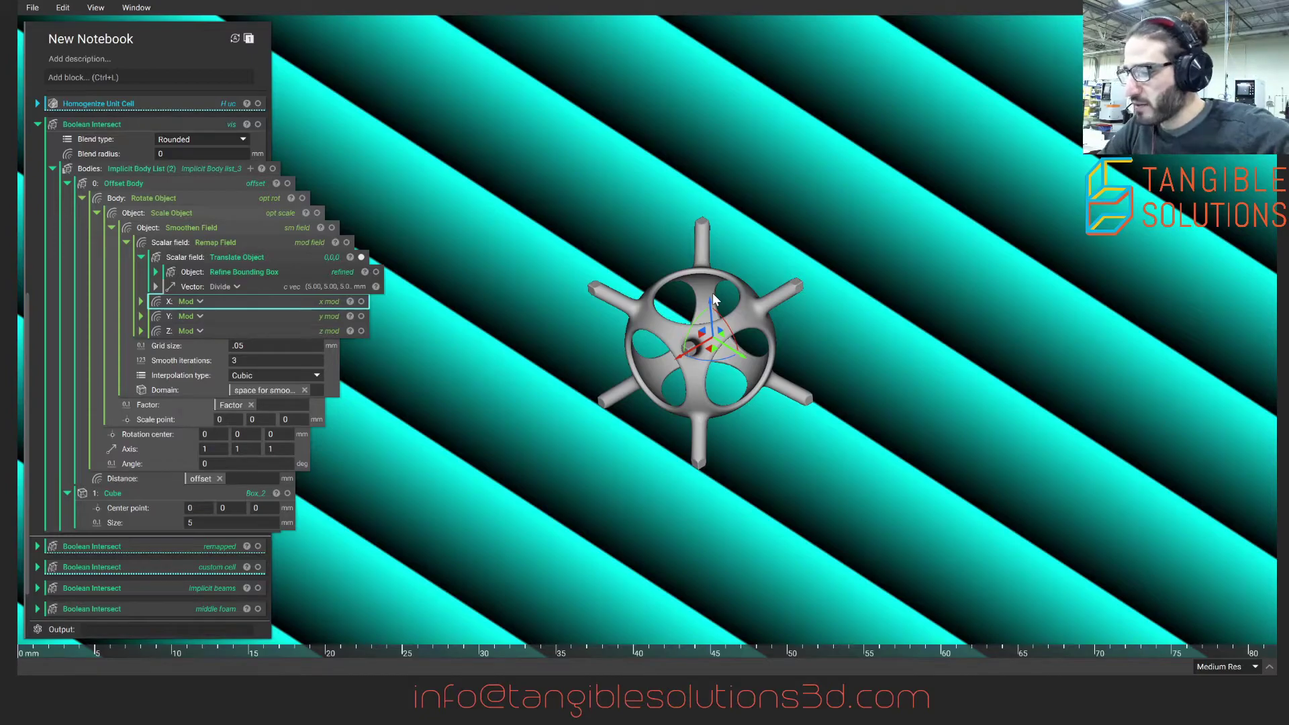
right_click_drag(667, 315, 660, 410)
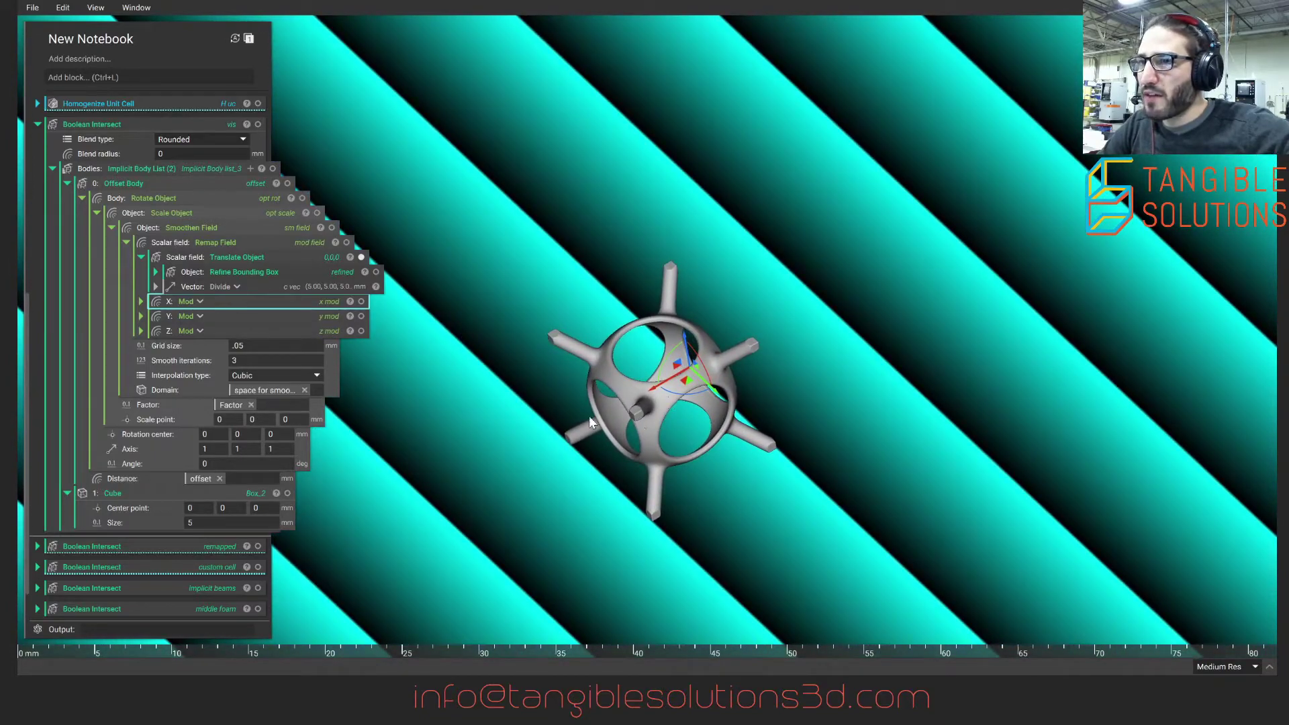
- Inspect the operands of the X Mod block, and highlight the translated cell and collapse its block
left_click(139, 302)
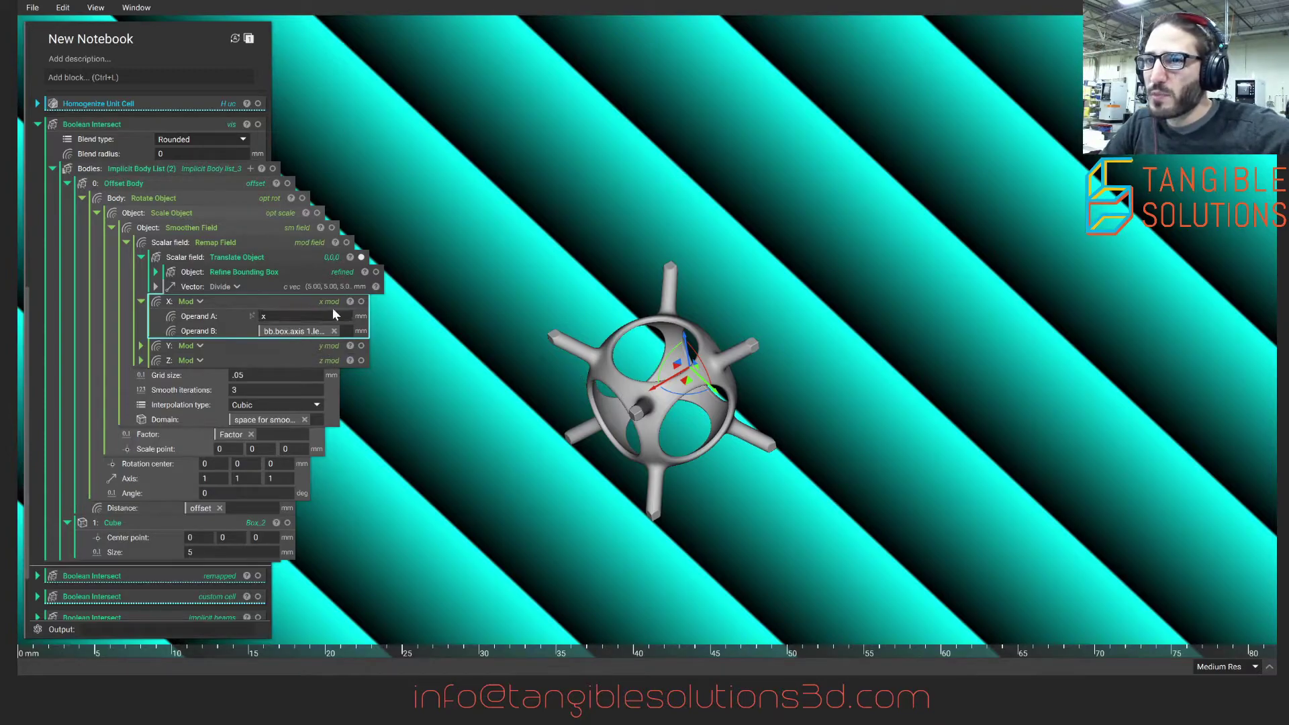
left_click(274, 317)
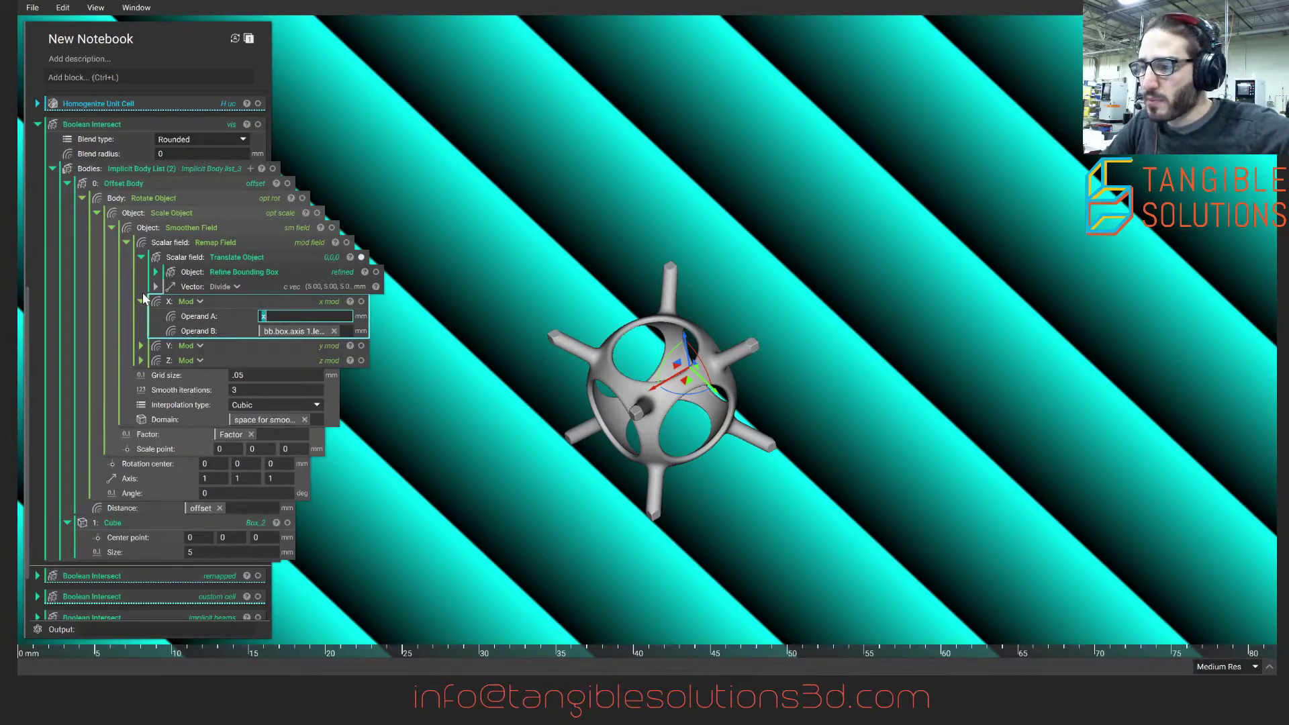
left_click(329, 272)
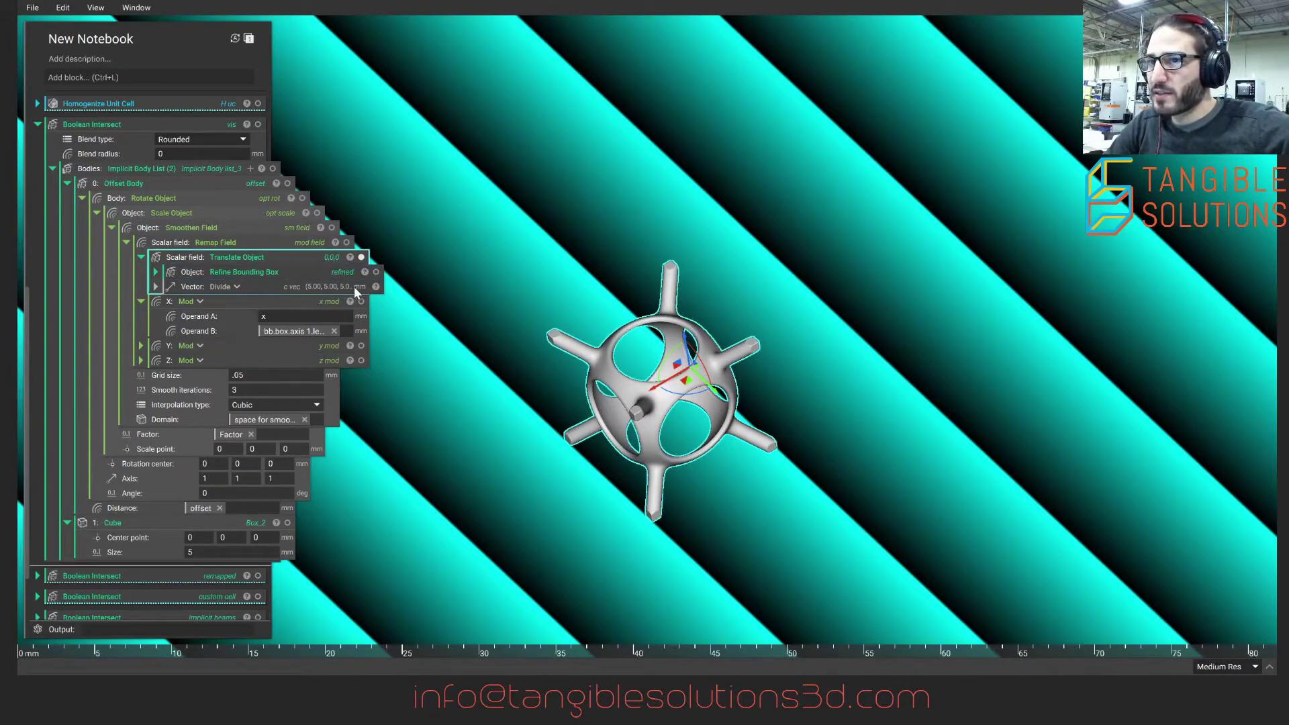
left_click(142, 257)
left_click_drag(402, 282, 429, 275)
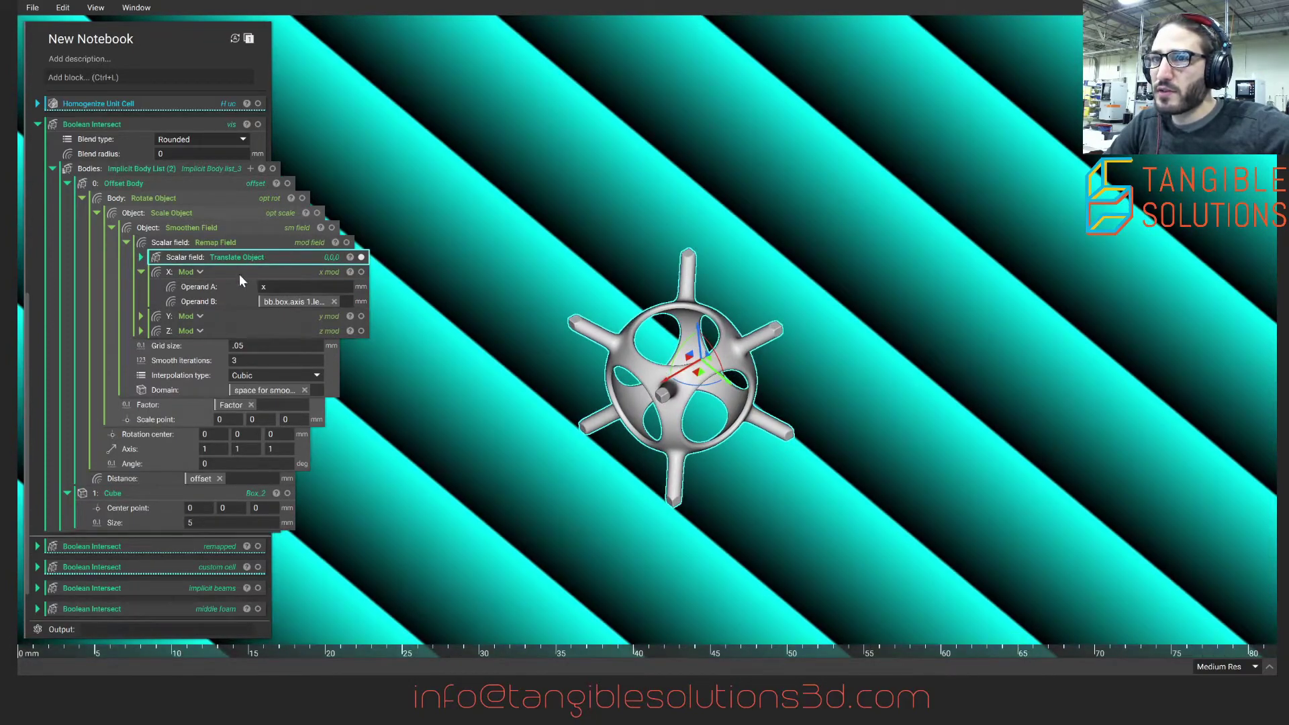
- Preview the Remap Field's repeating pattern and expand its X, Y and Z Mod blocks to review their operands
left_click_drag(268, 257, 271, 243)
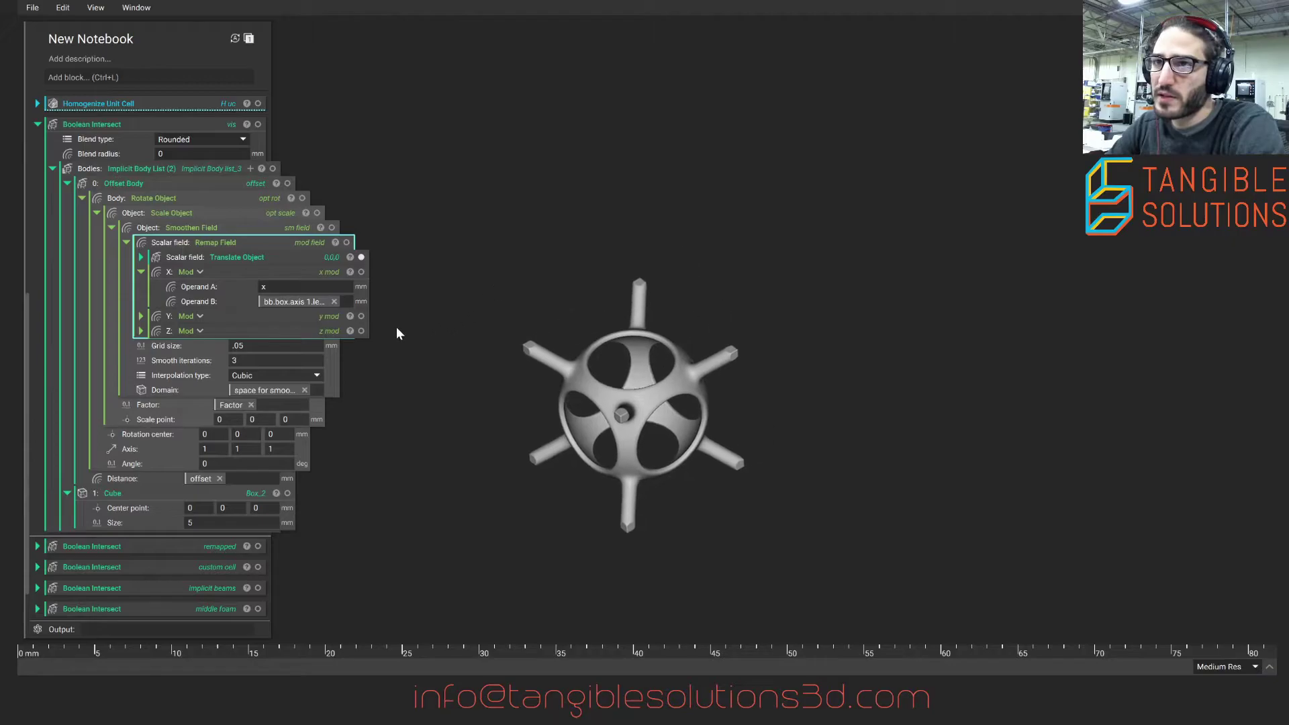
left_click(141, 271)
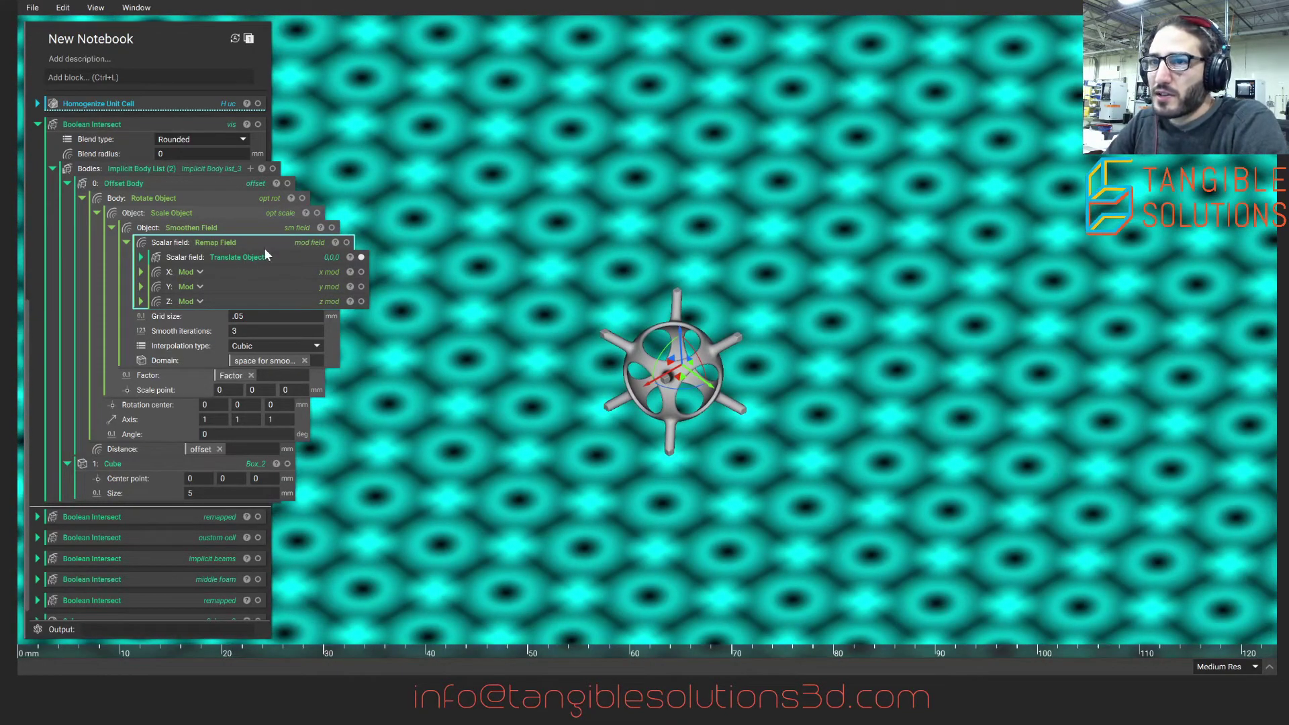
left_click(141, 301)
left_click(141, 286)
left_click(141, 272)
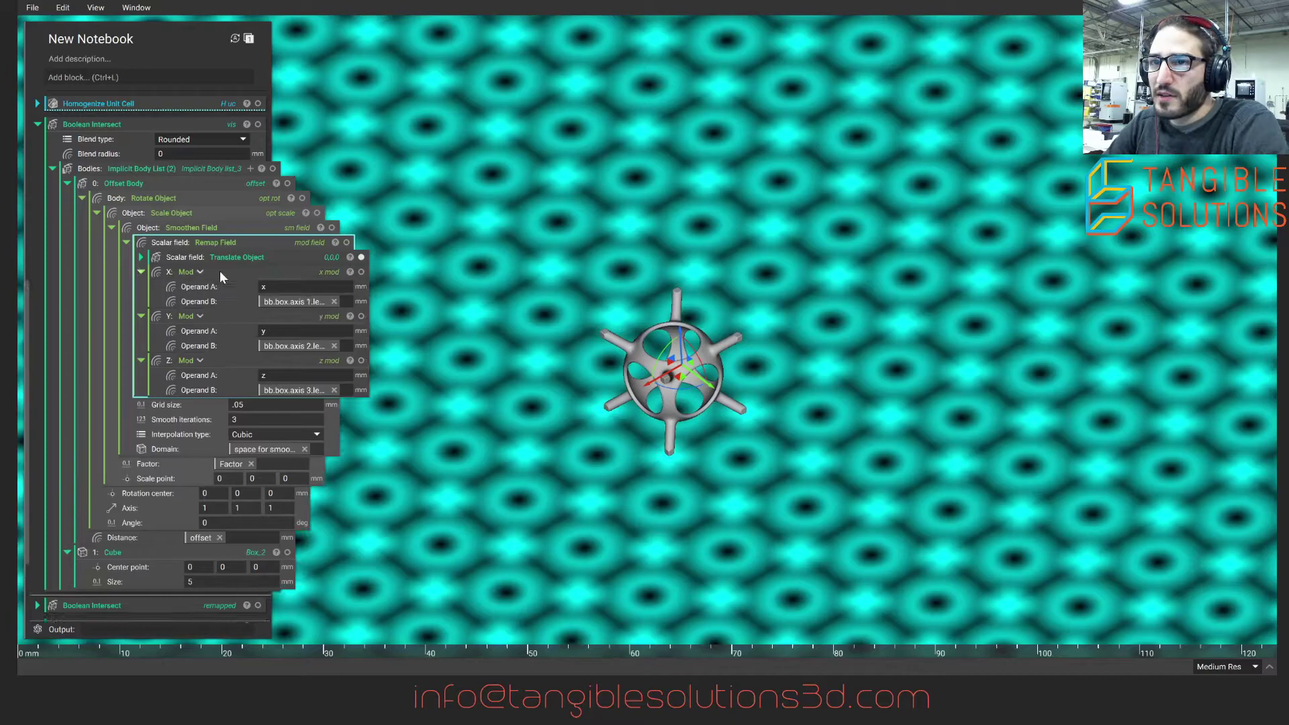
left_click(310, 271)
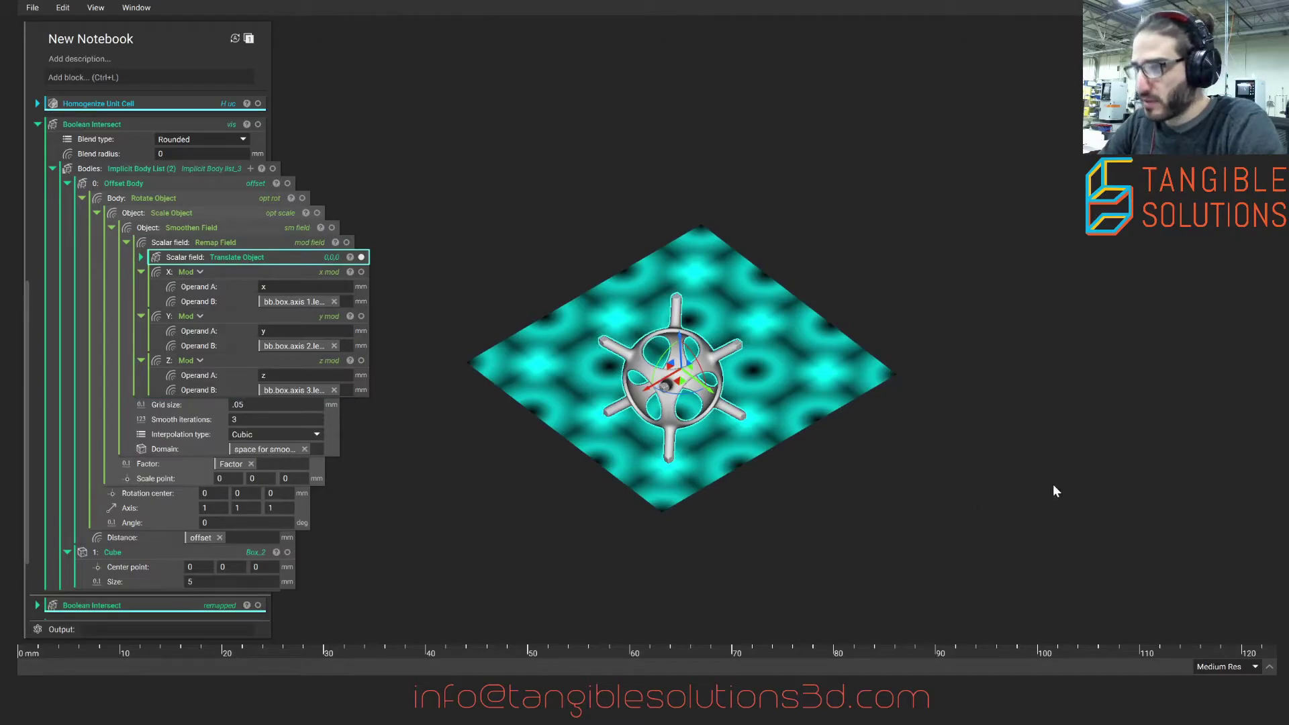
- Reposition the remapped field's section plane and examine up close how the repeated cells meet at the plane's centre
scroll(723, 434, "up", 3)
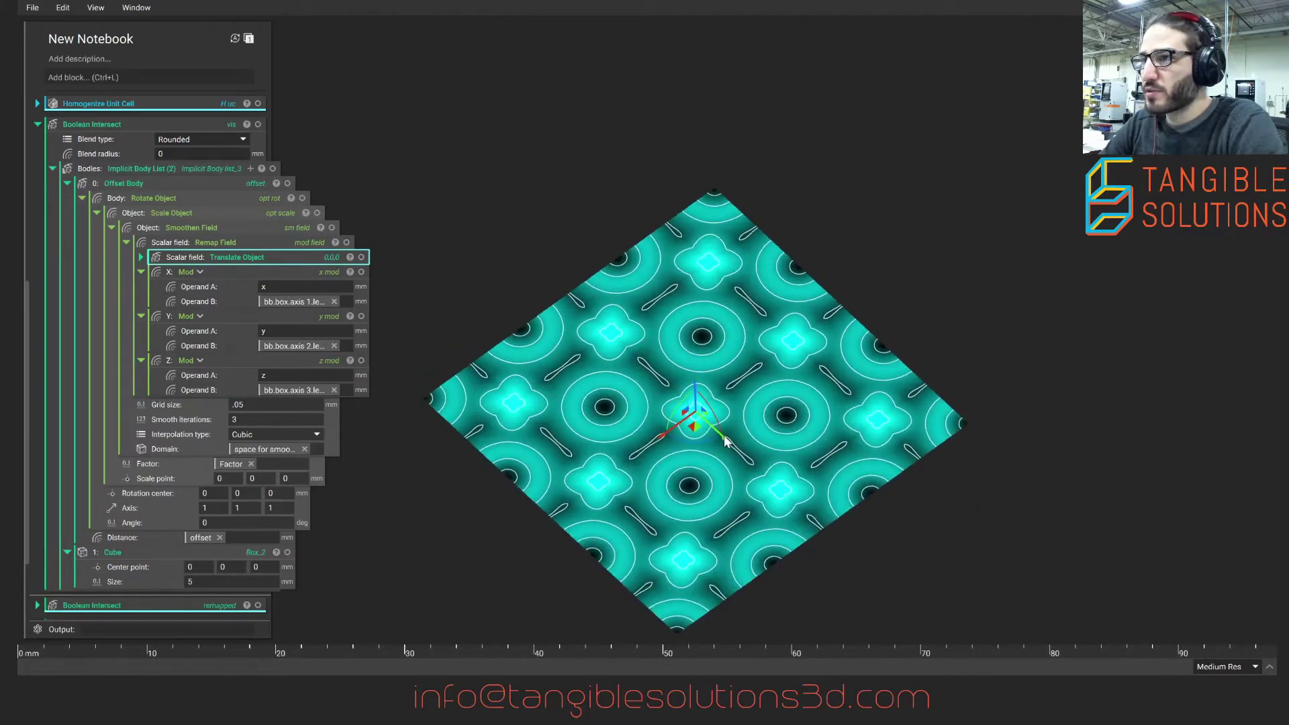
mouse_move(698, 403)
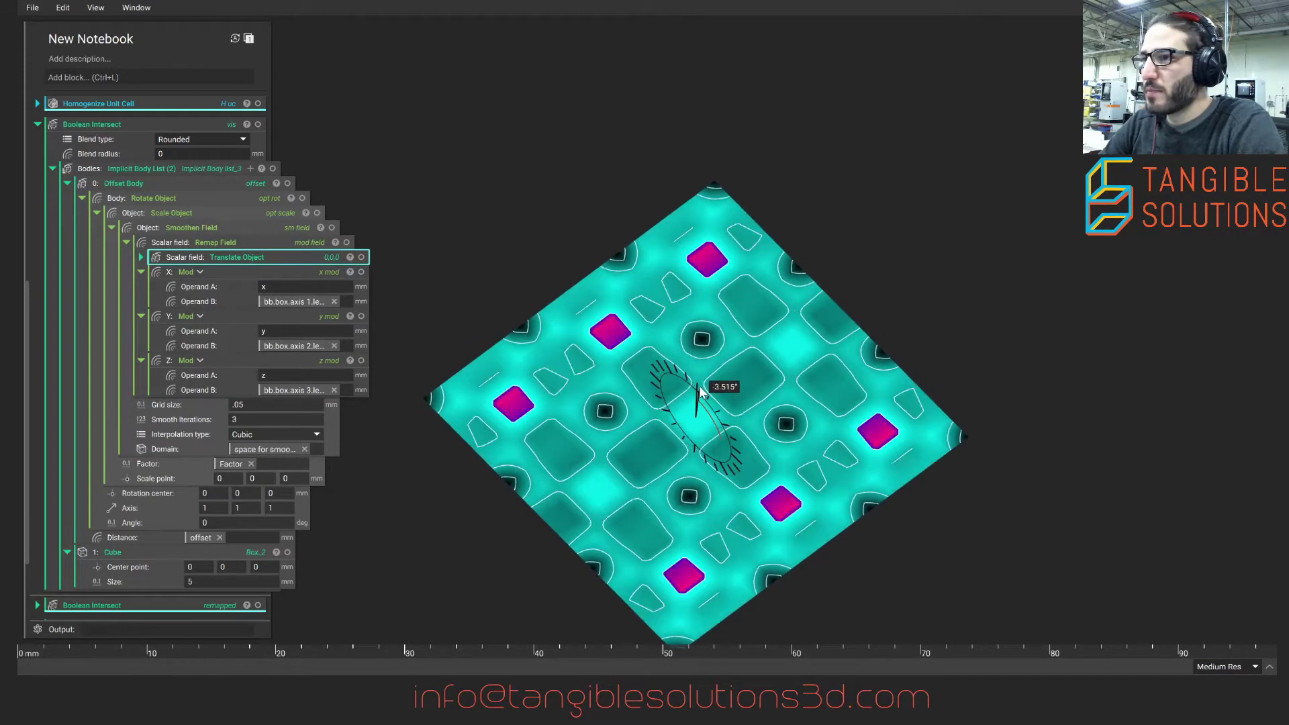
left_click_drag(696, 411, 692, 366)
scroll(702, 371, "up", 2)
scroll(708, 374, "up", 5)
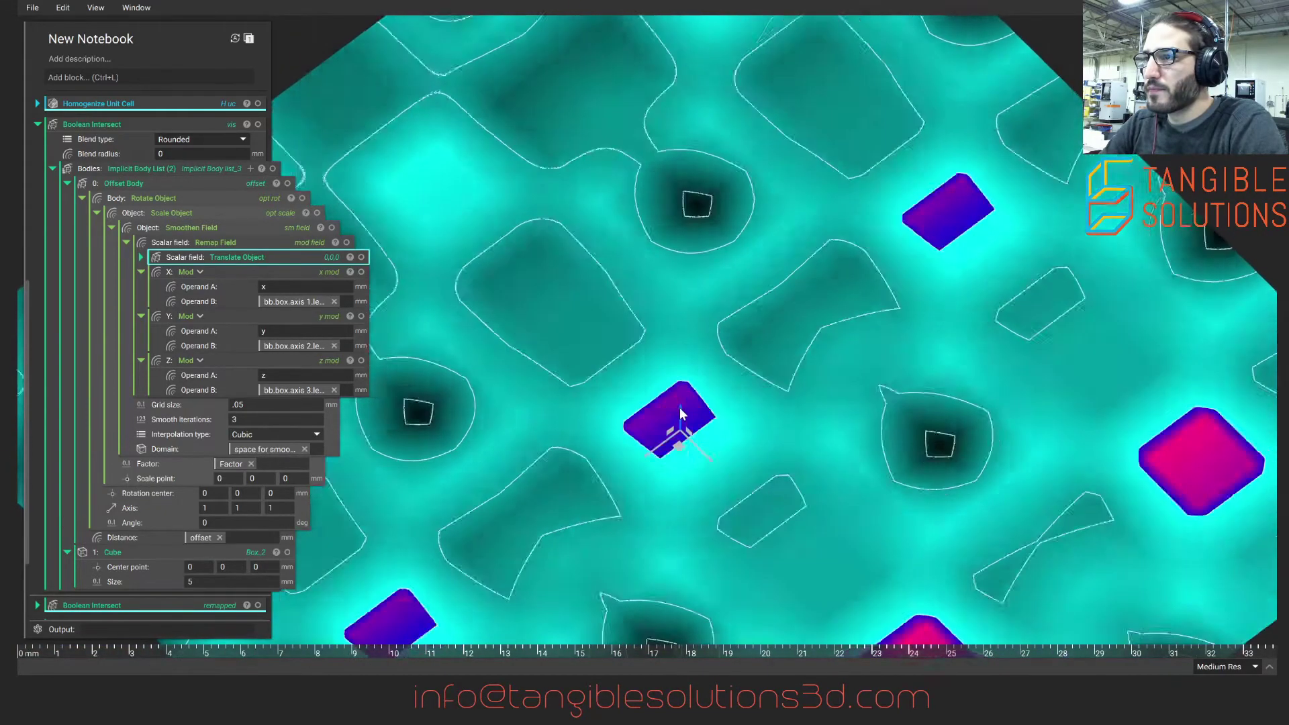
scroll(679, 407, "up", 8)
scroll(678, 469, "down", 2)
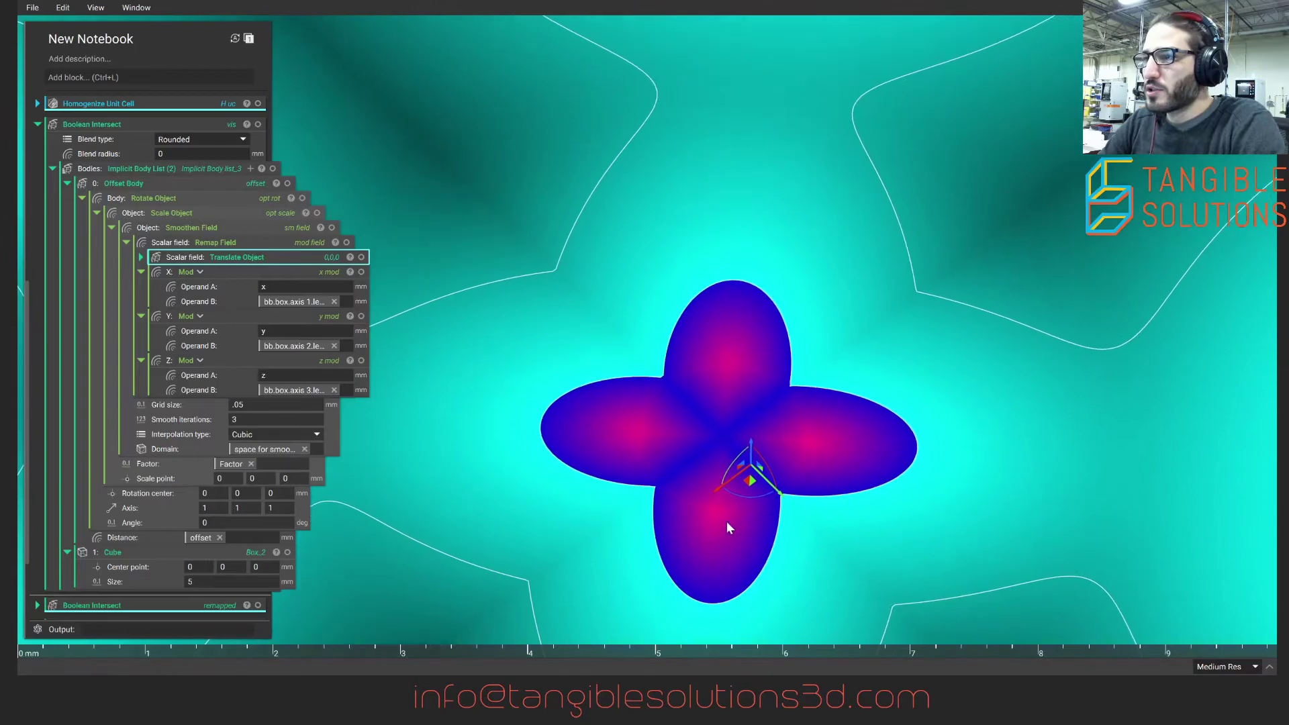
scroll(698, 425, "down", 4)
scroll(698, 416, "up", 4)
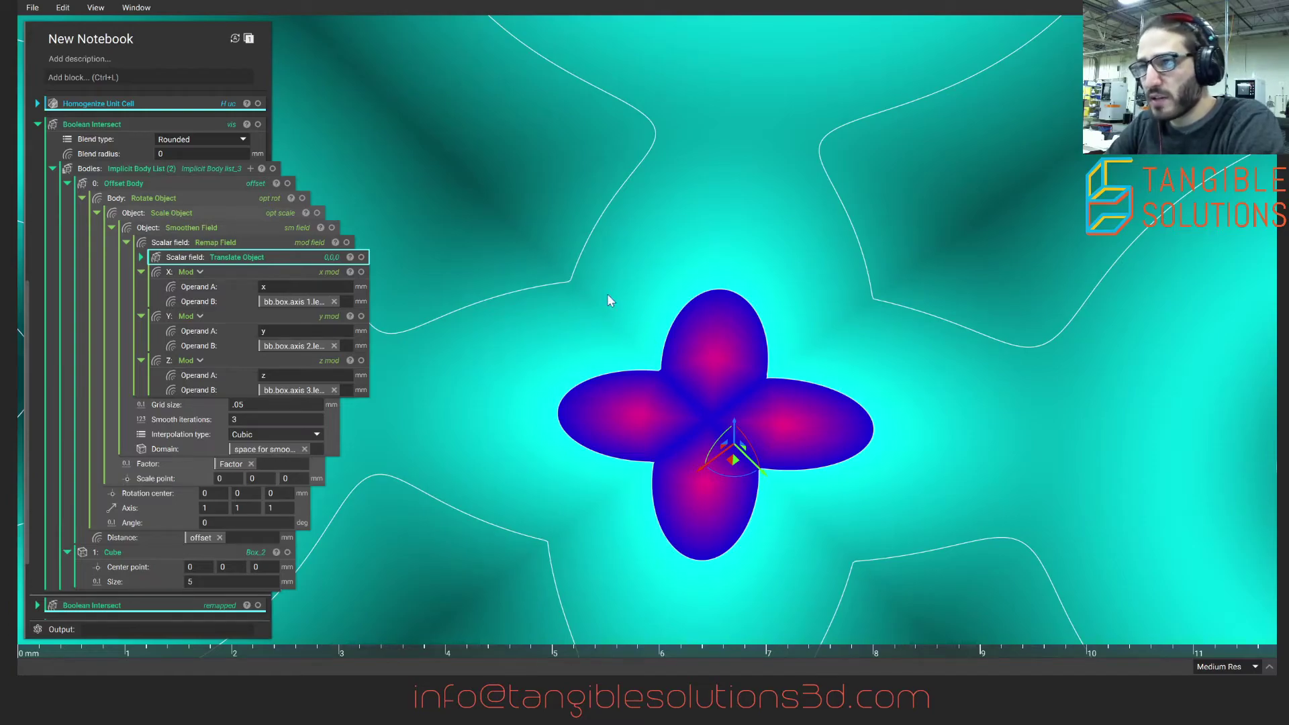
- Replace Operand B of the X Mod block with 11 mm and examine the changed cell spacing in the field
left_click(332, 302)
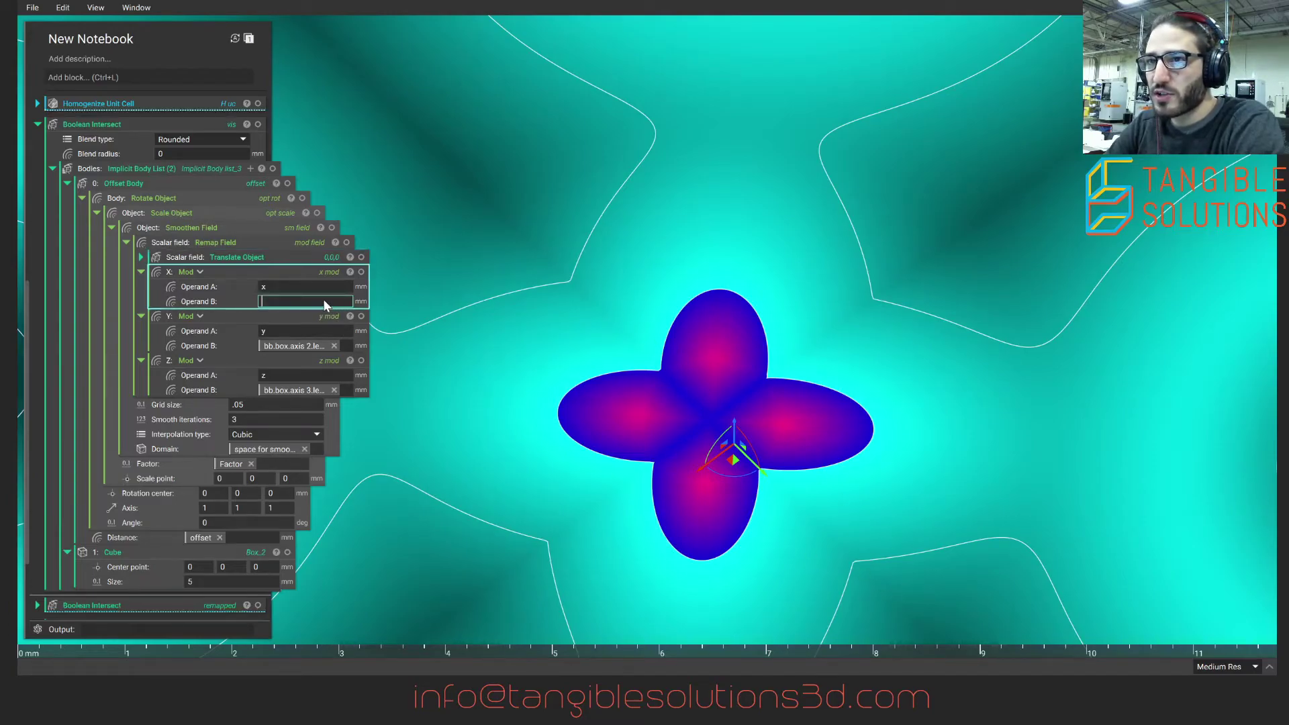
type("11")
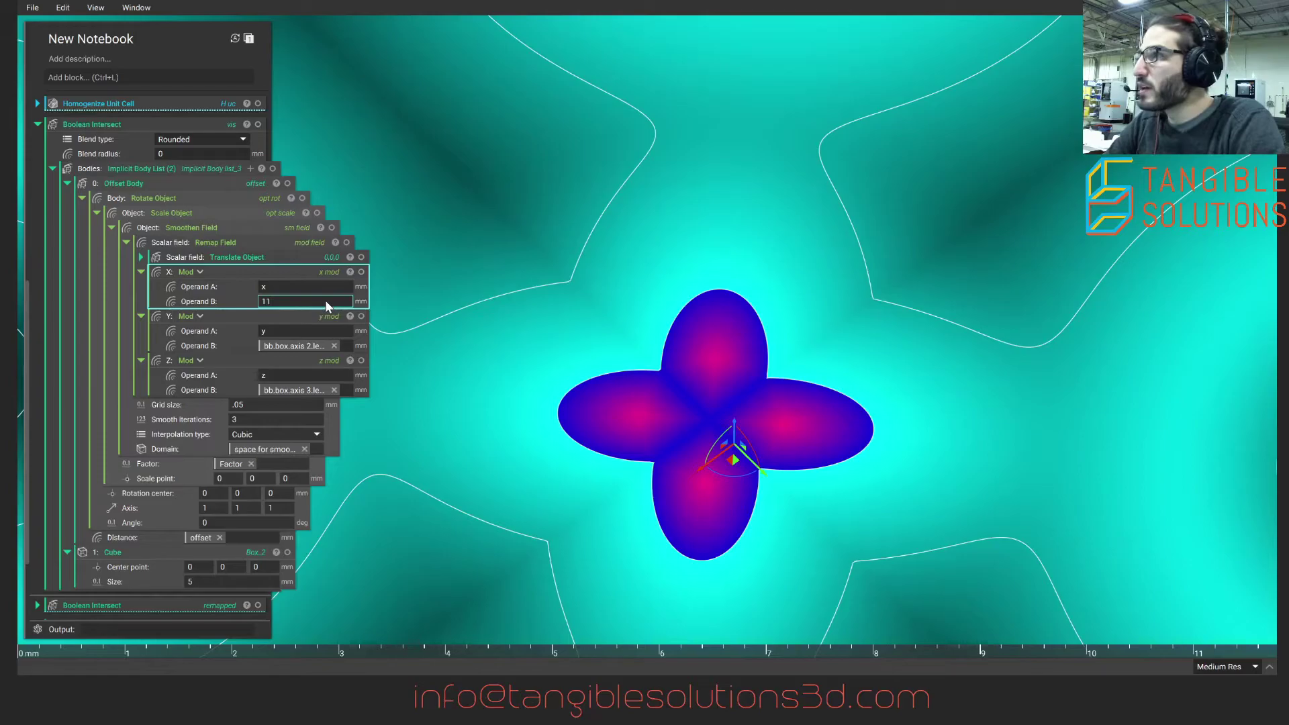
key("Return")
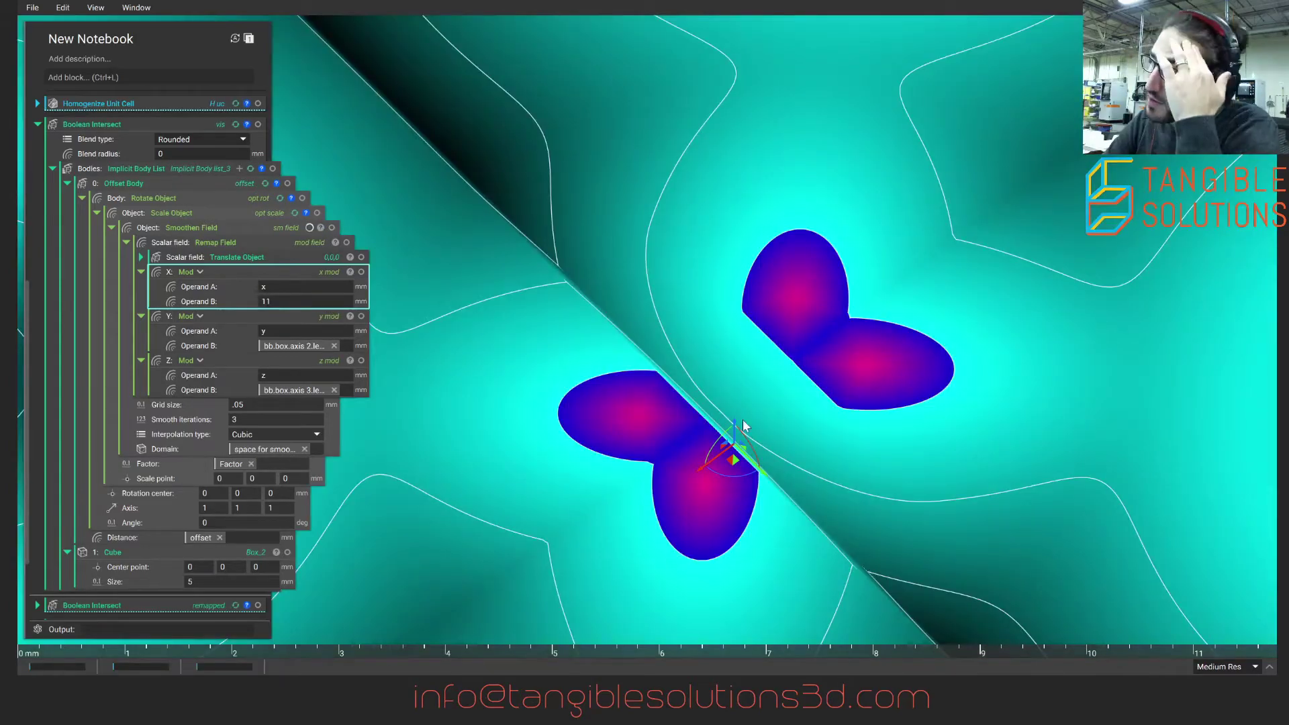
scroll(696, 364, "down", 5)
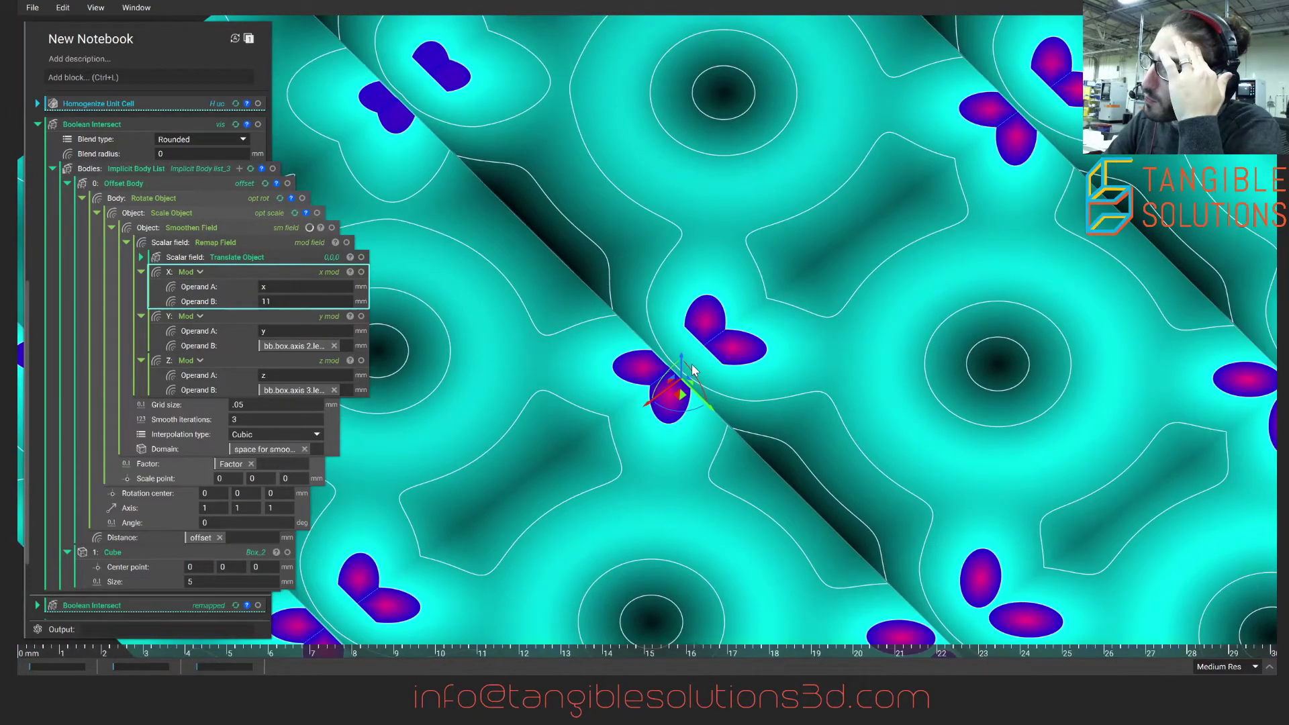
scroll(691, 364, "down", 5)
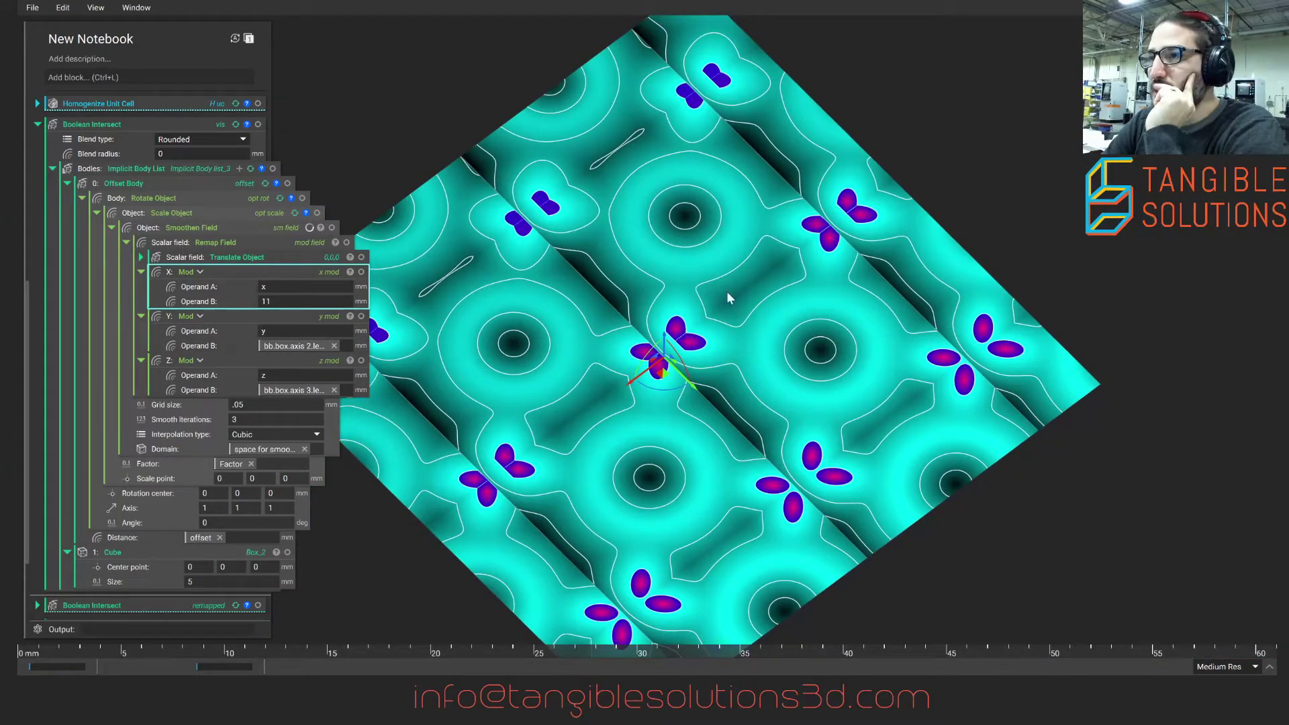
scroll(619, 371, "up", 1)
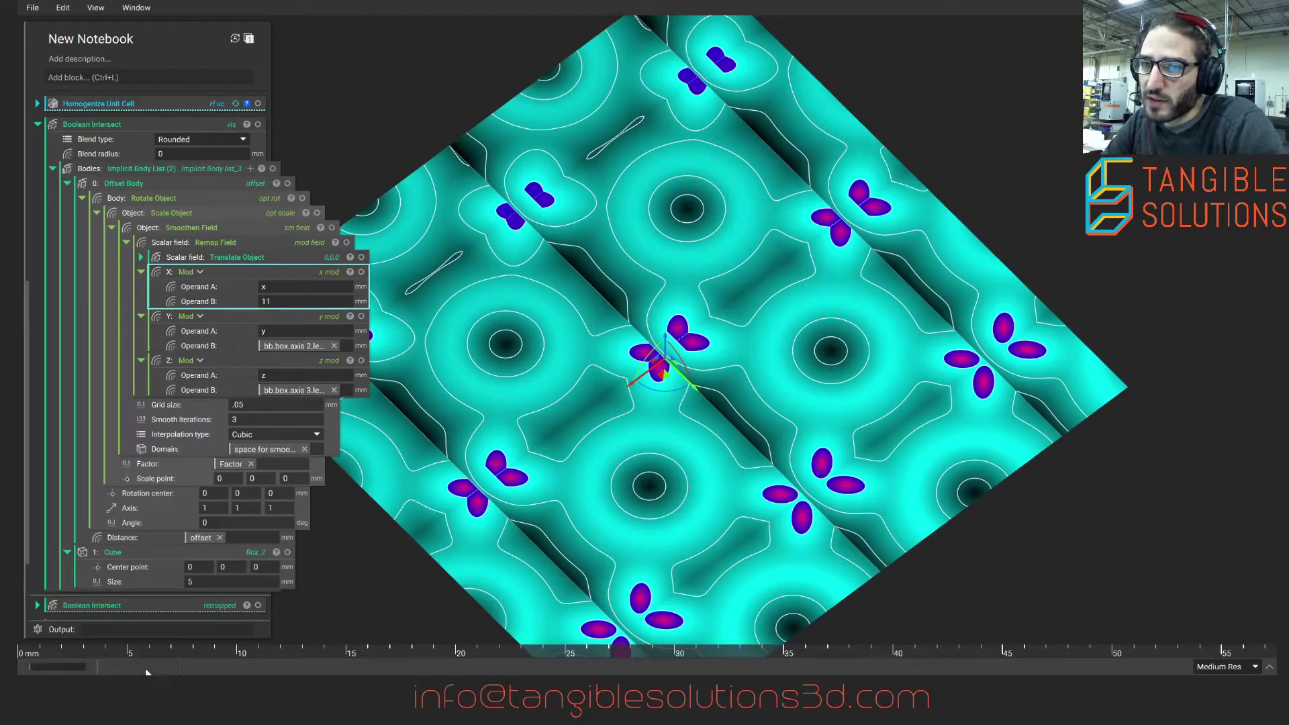
- Undo the 11 mm change to the X Mod block's Operand B and examine the Remap Field's repeated cells with contour lines shown
key("ctrl+z")
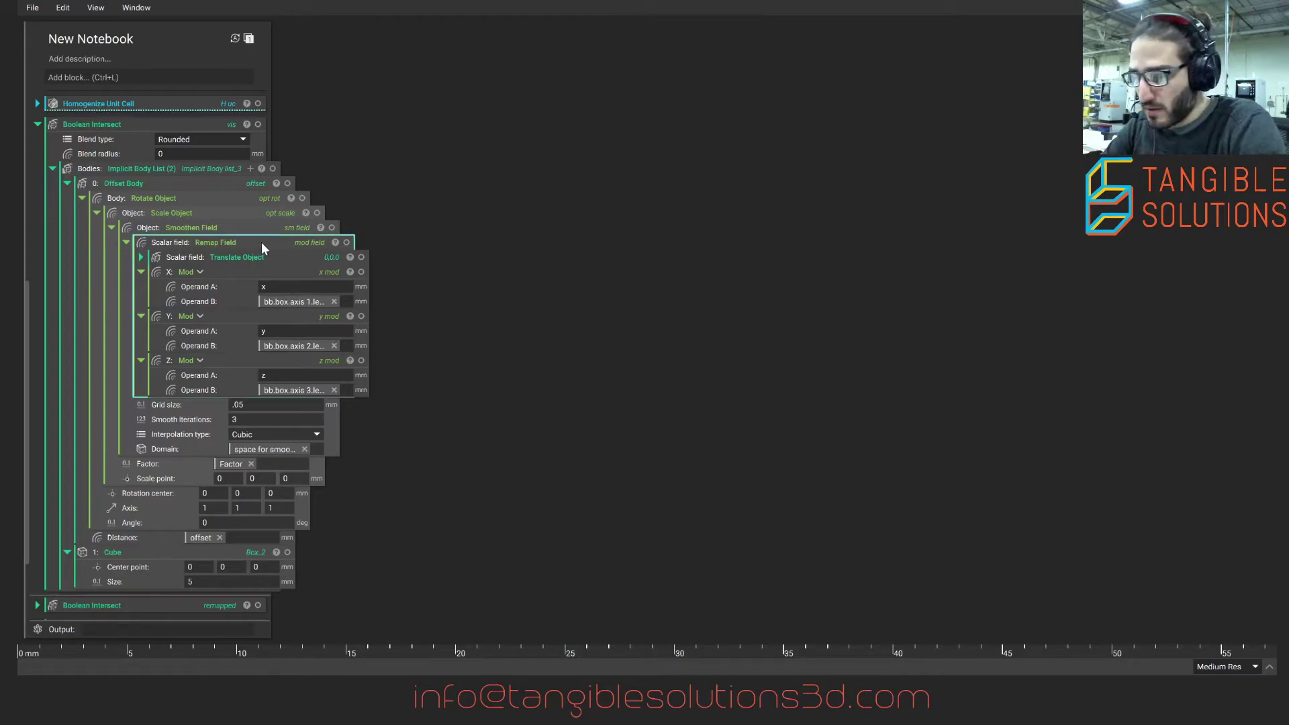
mouse_move(264, 250)
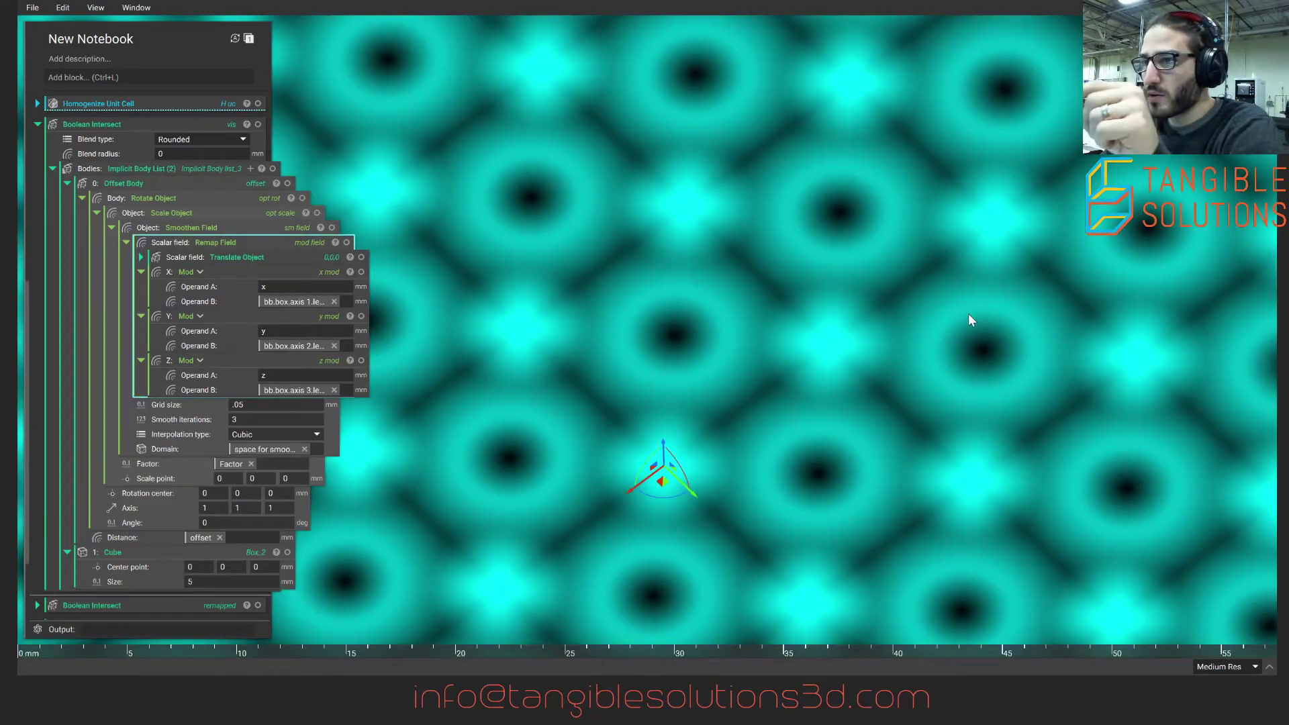
scroll(1029, 306, "down", 2)
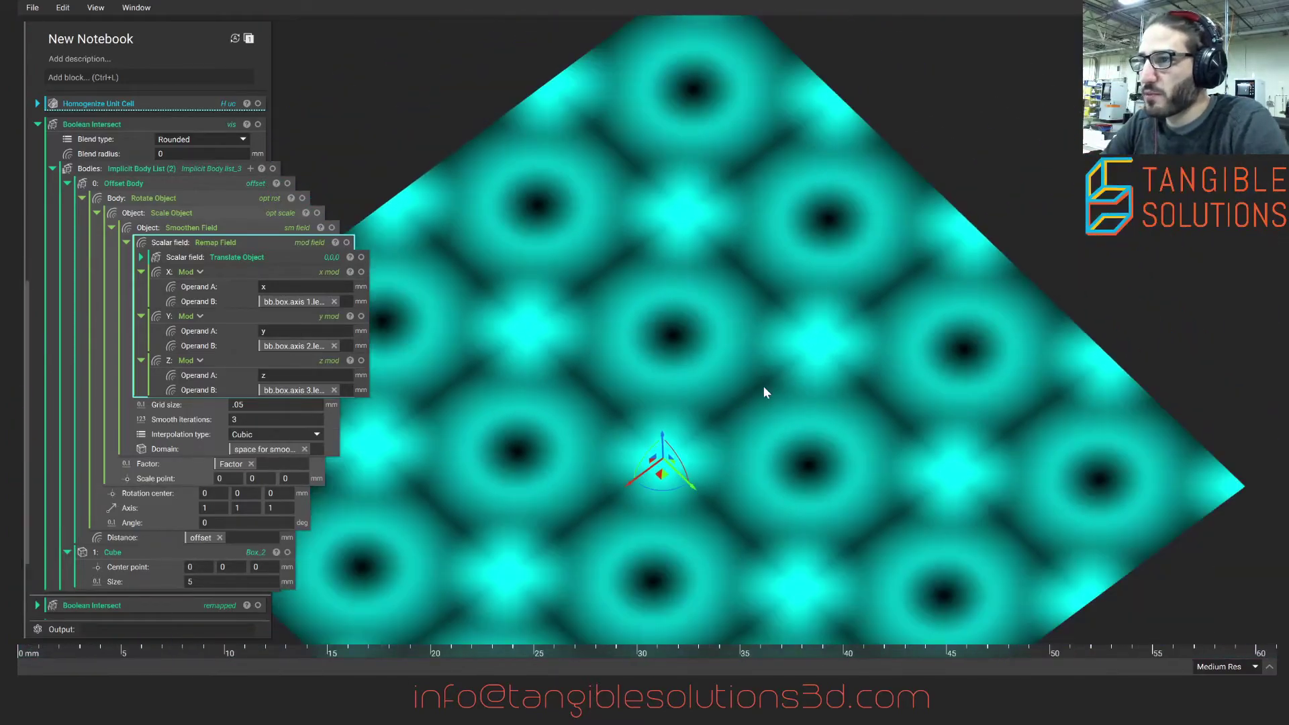
scroll(751, 413, "down", 2)
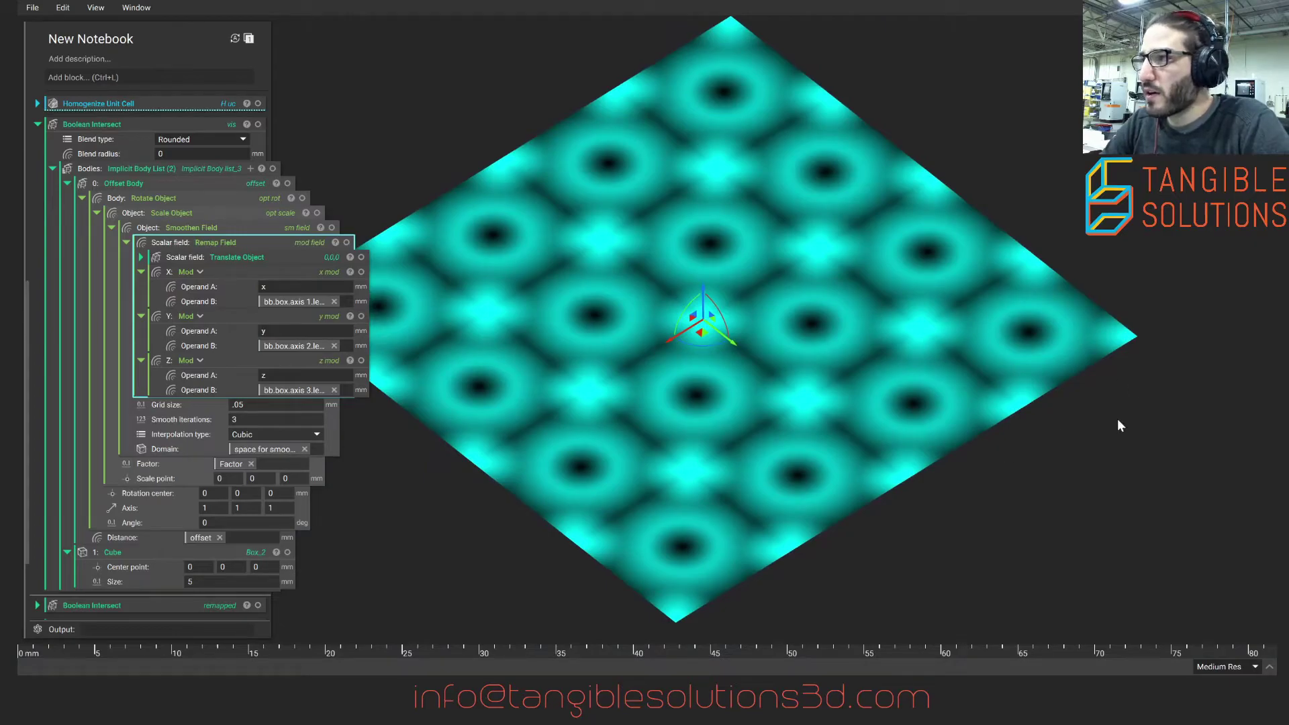
scroll(691, 329, "up", 2)
key("t")
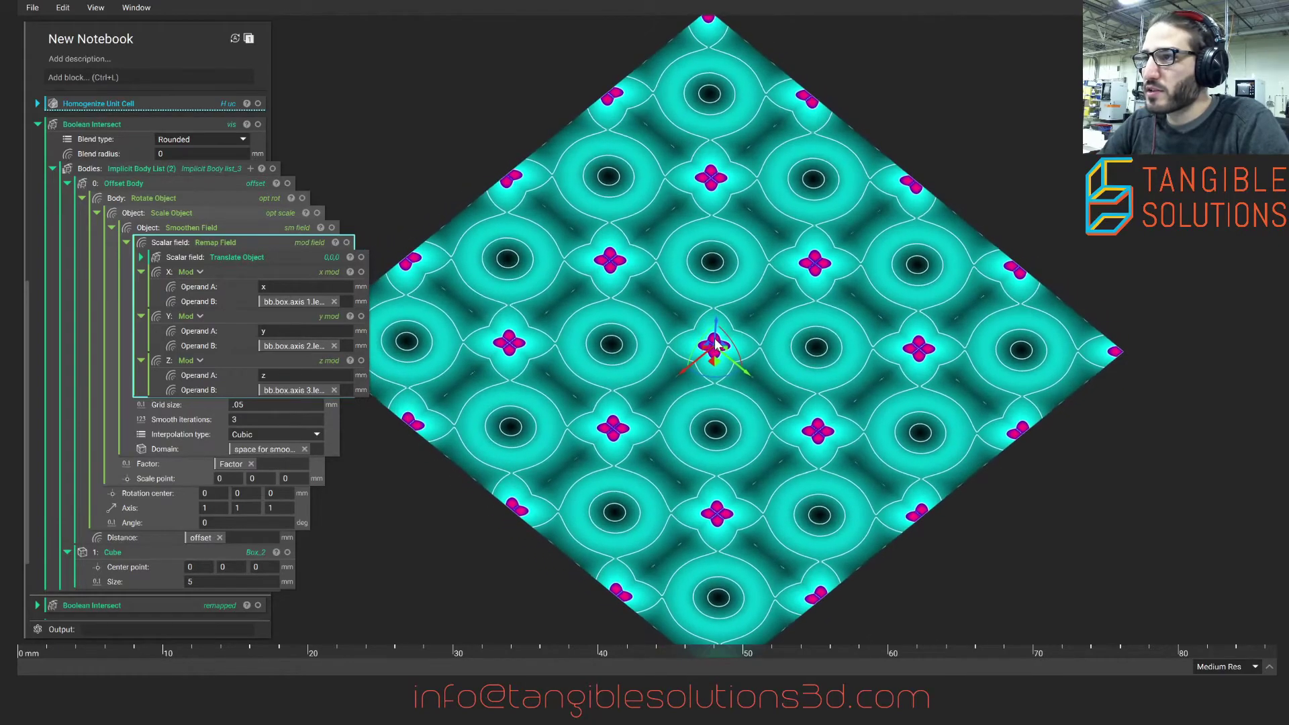
scroll(716, 342, "up", 6)
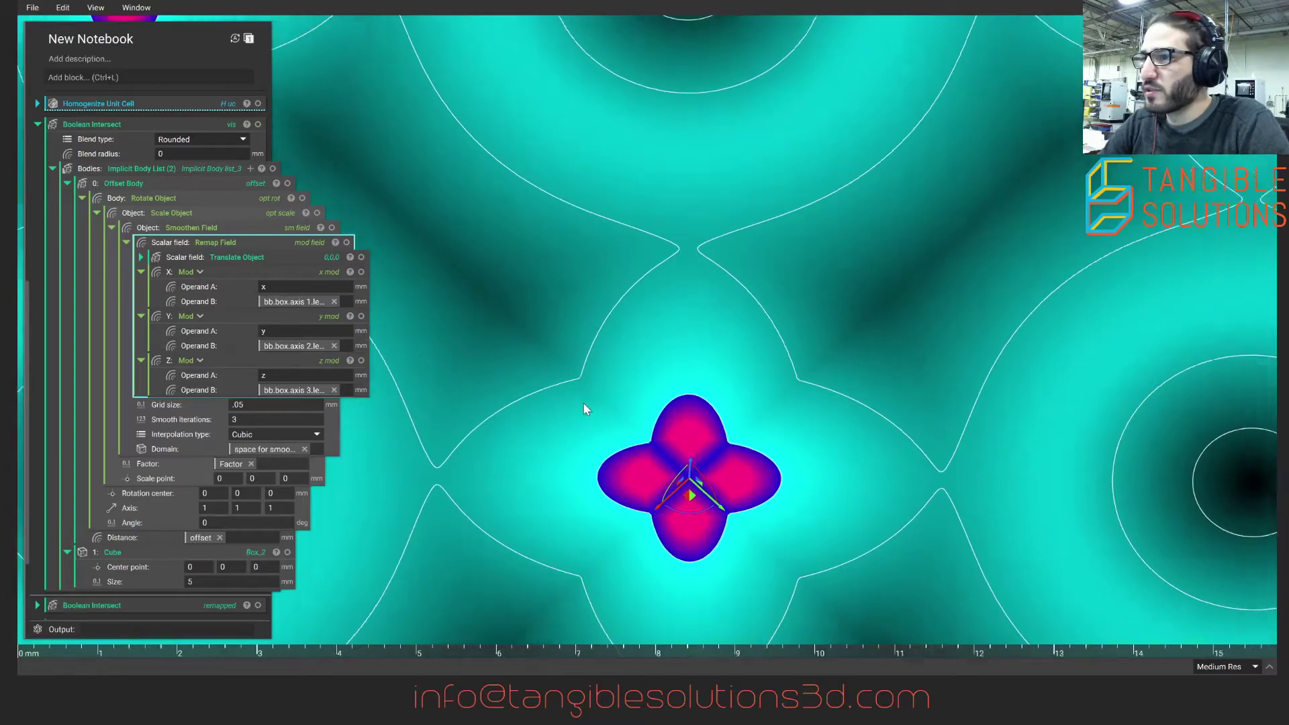
scroll(577, 400, "down", 4)
middle_click_drag(653, 395, 765, 369)
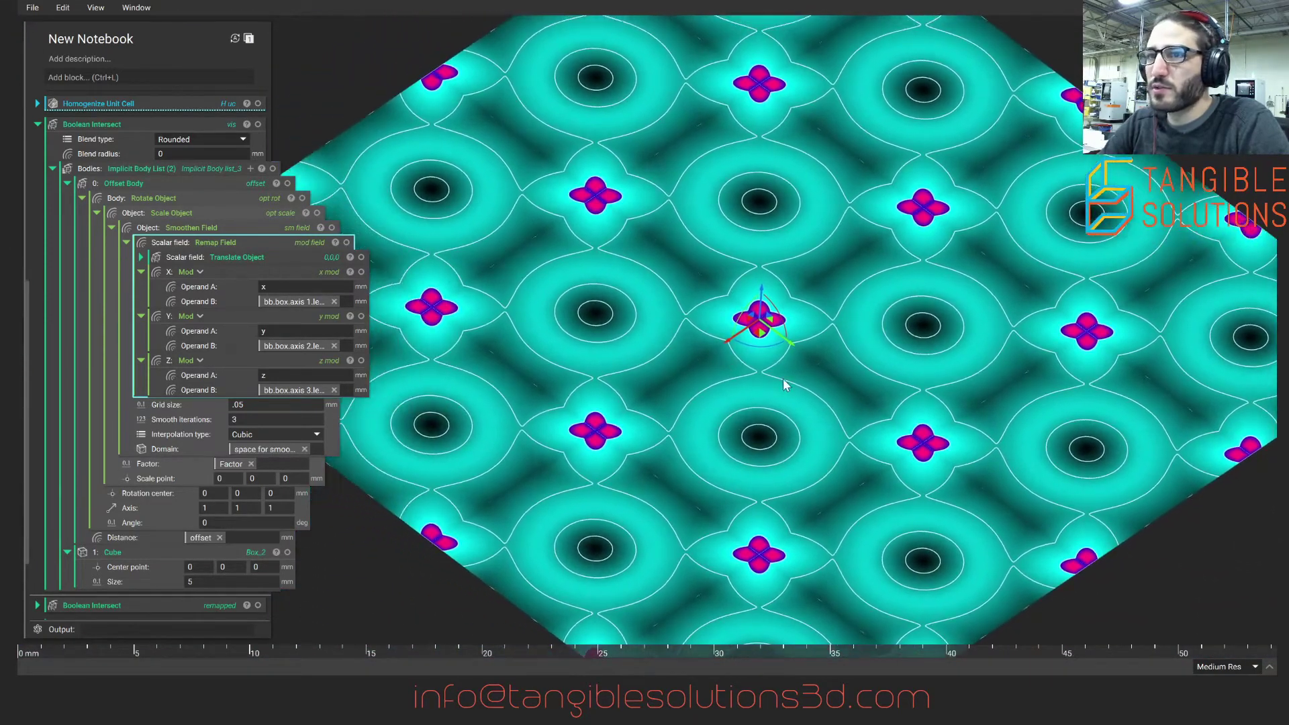
- Collapse the Remap Field block and view the full extent of the remapped field's section plane from a distance
left_click(126, 242)
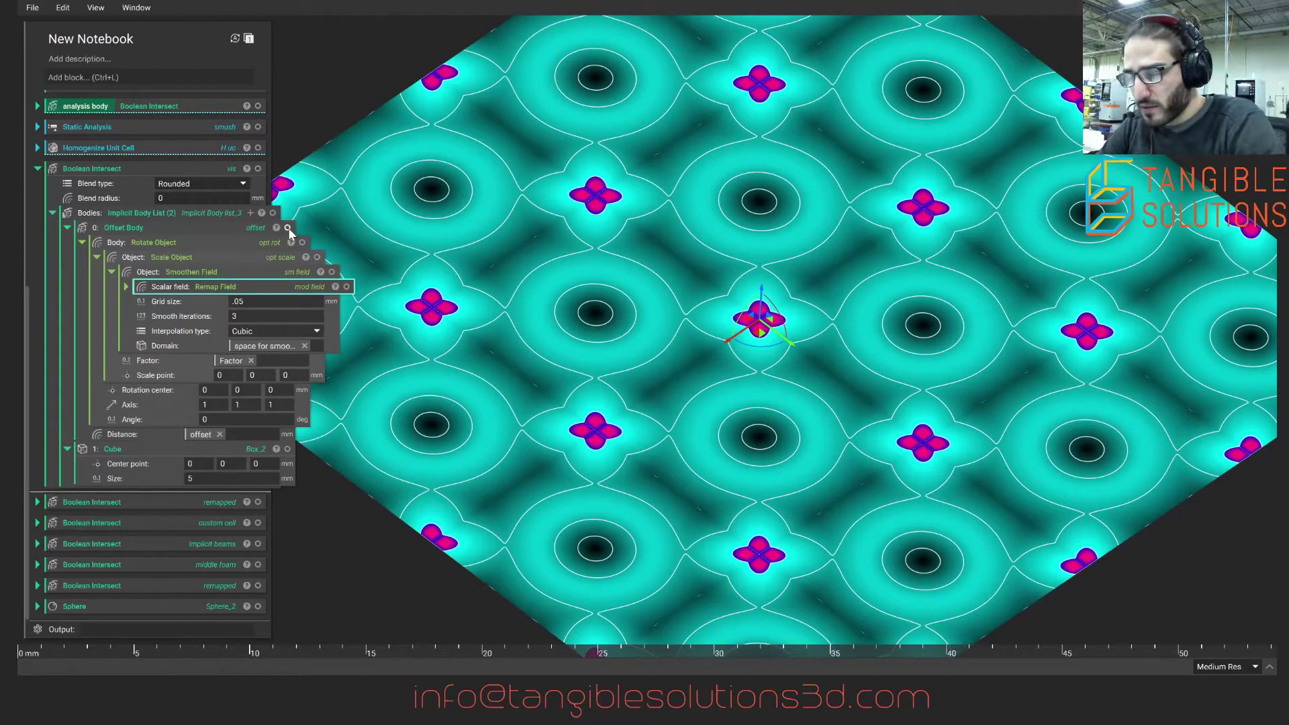
scroll(527, 408, "down", 2)
right_click_drag(526, 406, 561, 396)
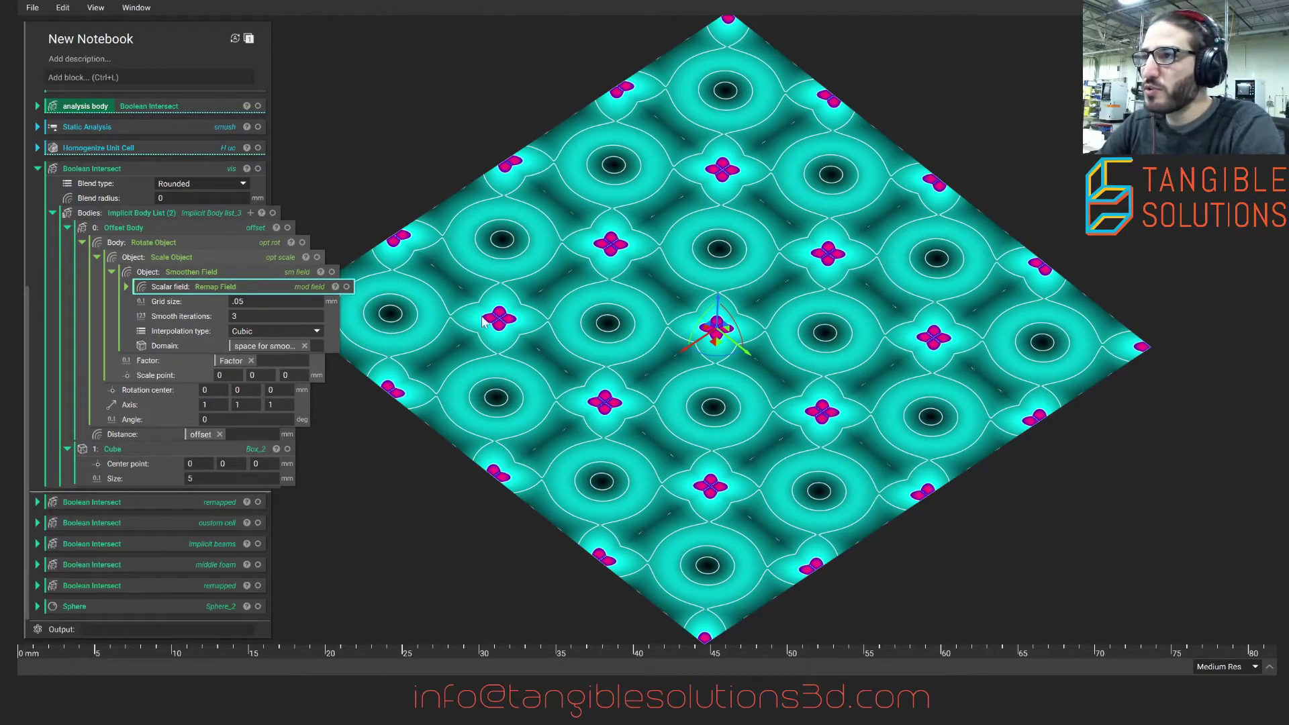
scroll(700, 361, "down", 3)
scroll(666, 357, "down", 3)
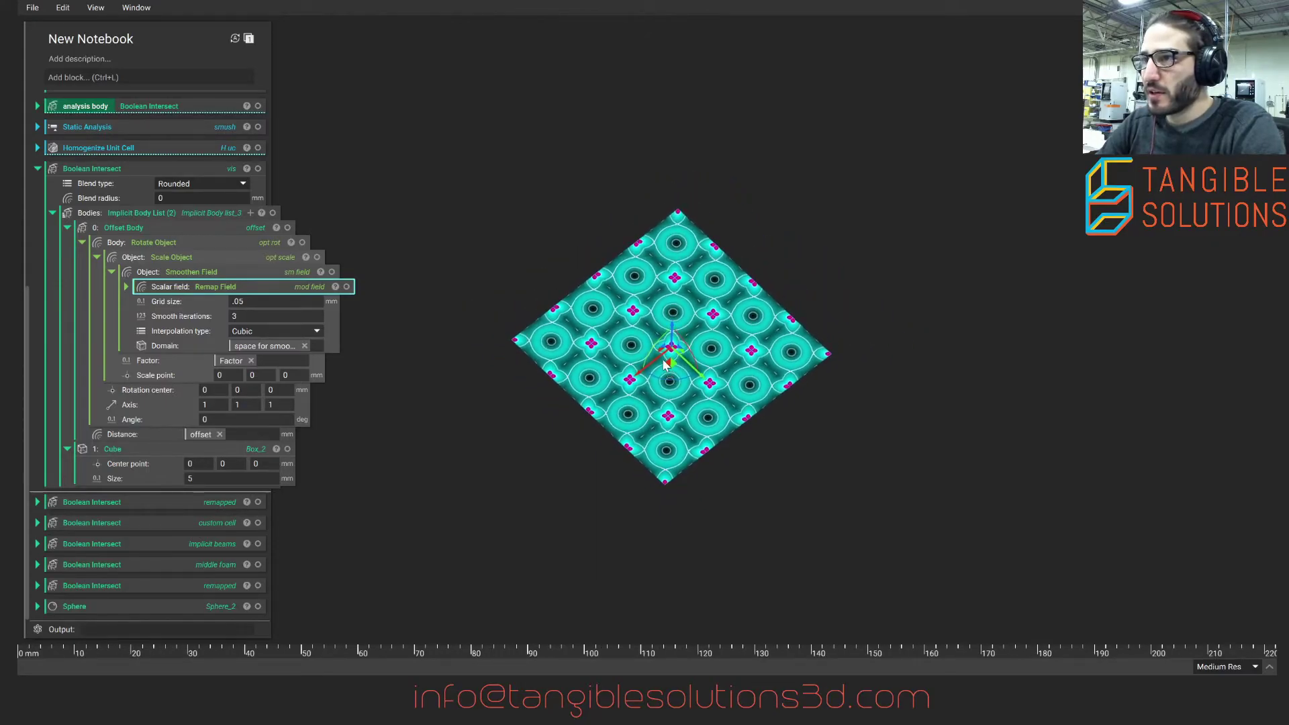
scroll(664, 354, "down", 3)
middle_click_drag(661, 353, 754, 485)
scroll(853, 139, "down", 3)
scroll(741, 408, "up", 1)
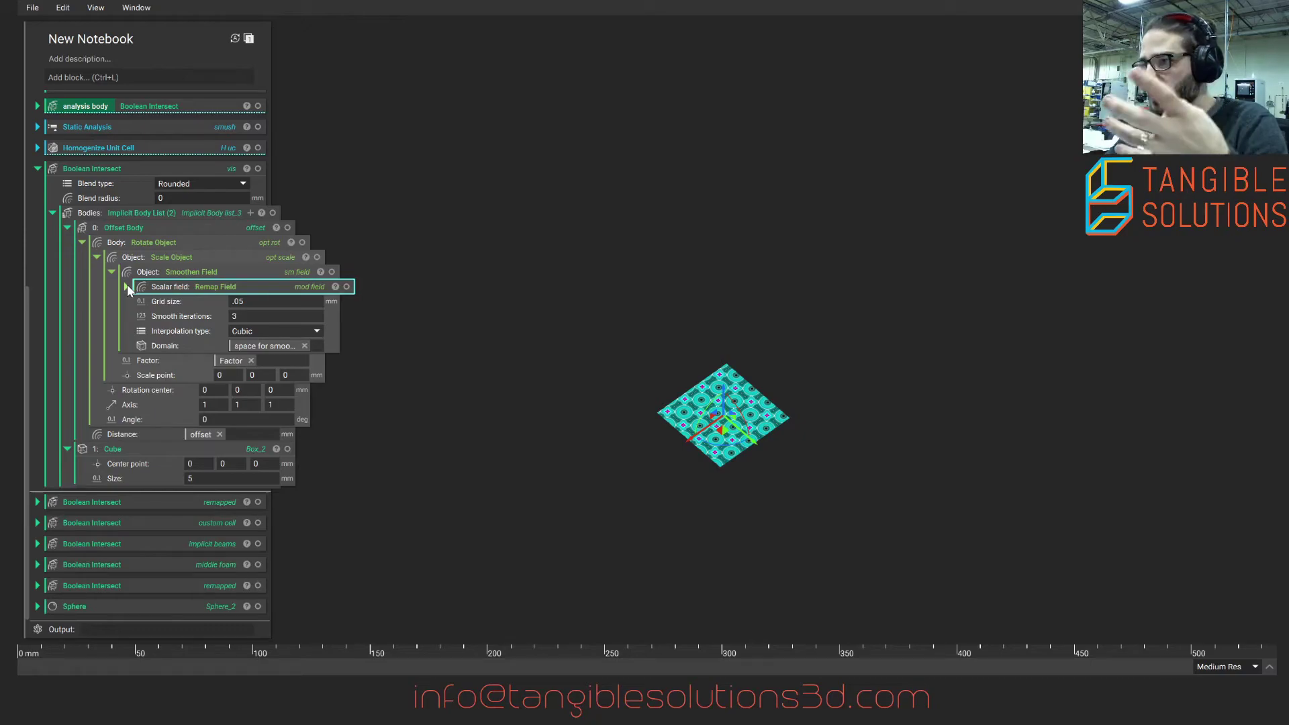
scroll(479, 382, "up", 4)
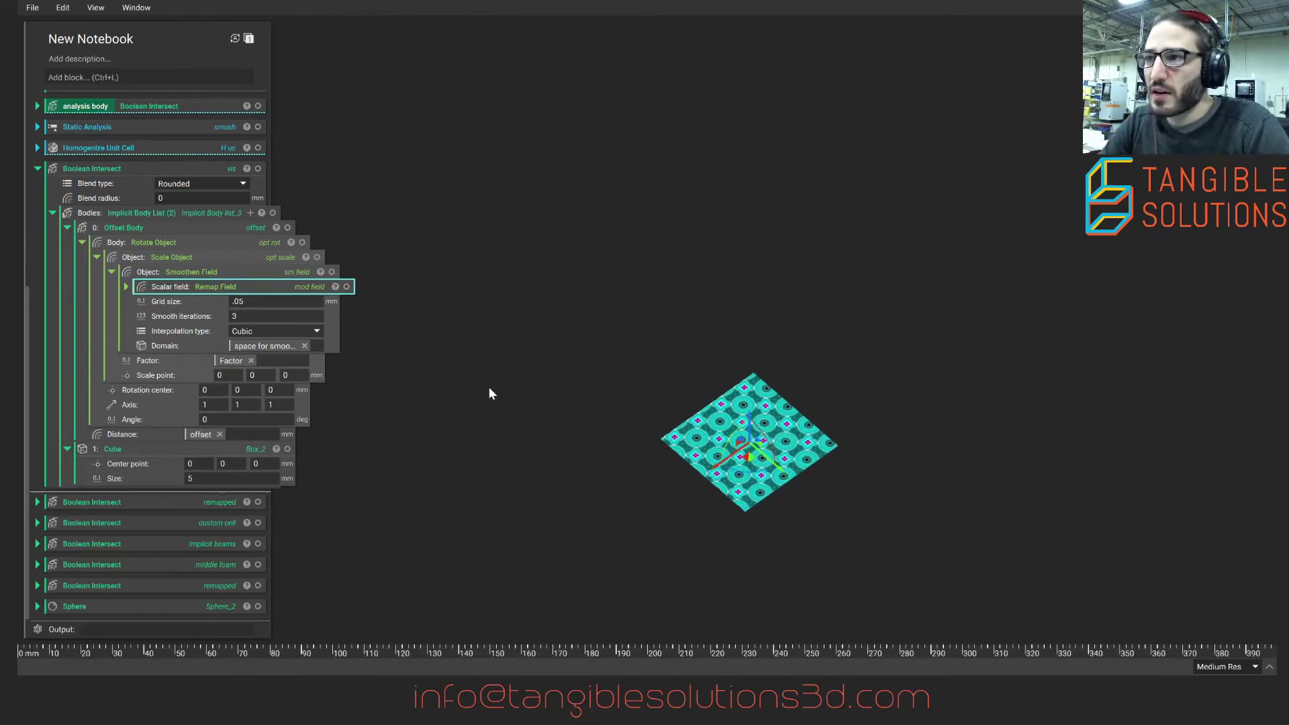
- Highlight the Smoothen Field block, and collapse it together with the Rotate Object block inside the Offset Body
left_click(295, 272)
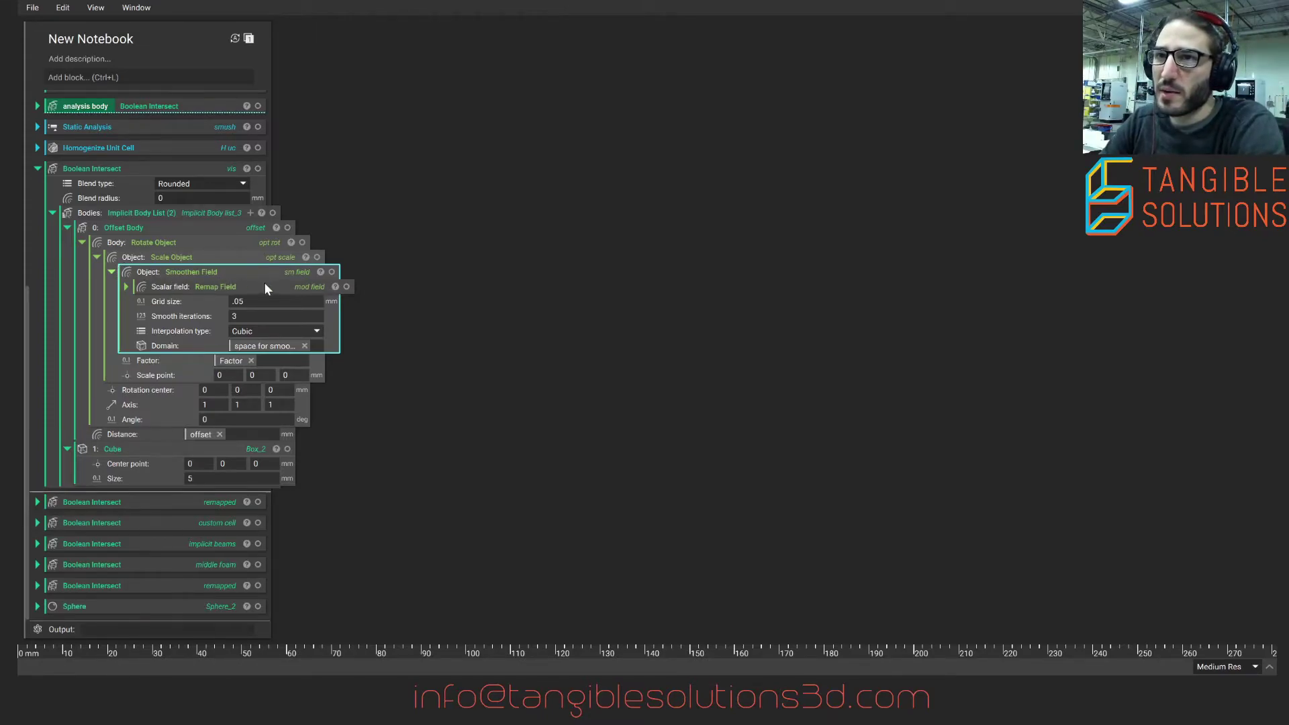
left_click(111, 272)
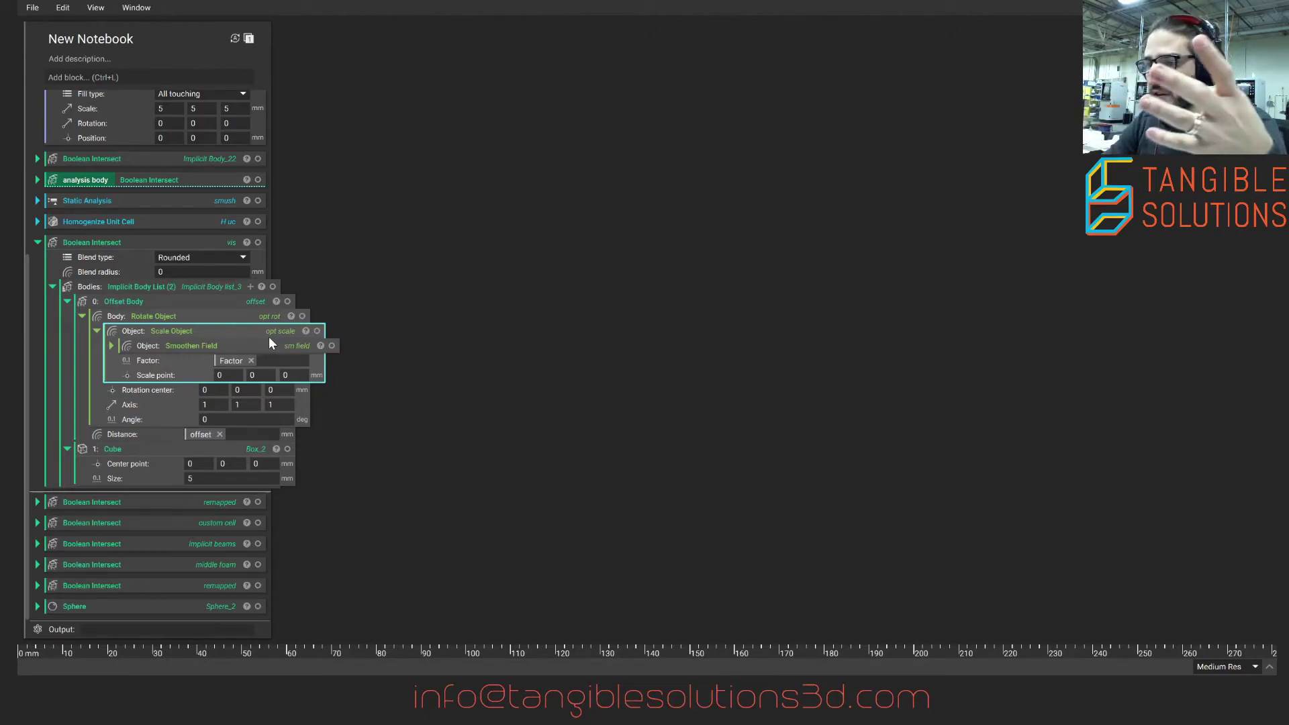
left_click(85, 316)
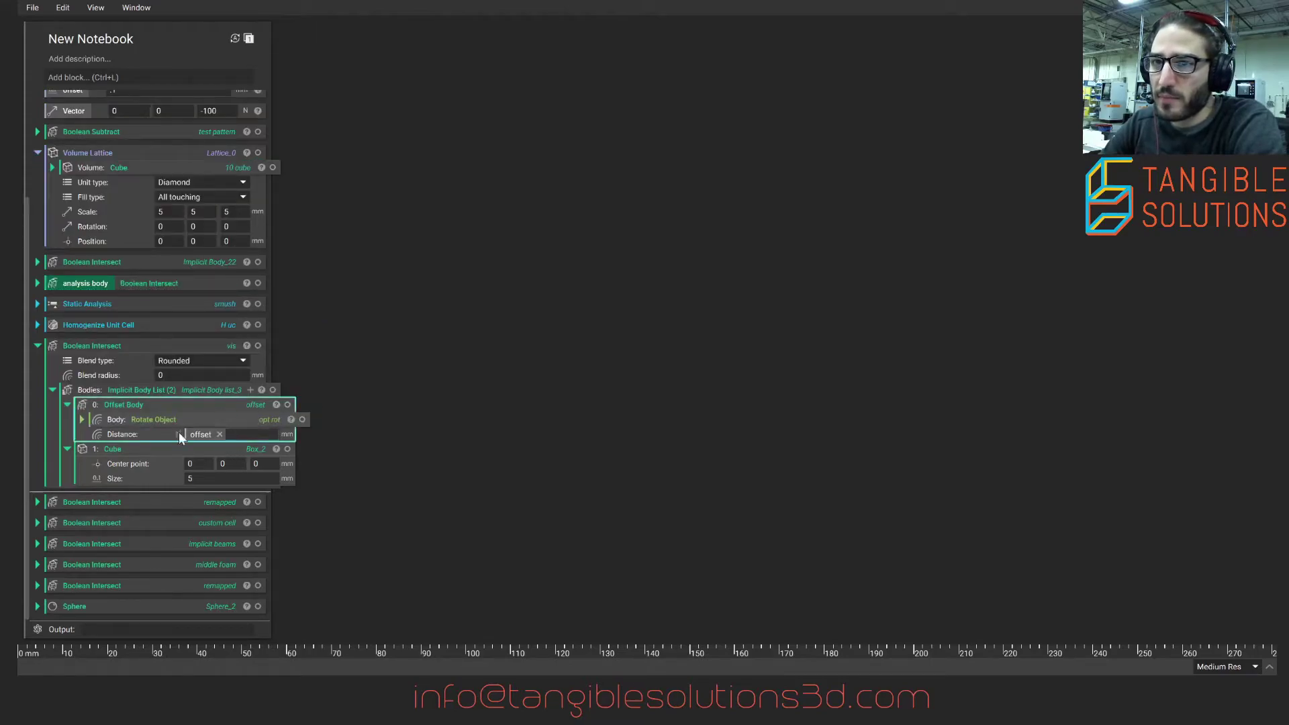
- Display the Boolean Intersect body named vis and inspect its patterned cells face-on and close up
left_click(258, 346)
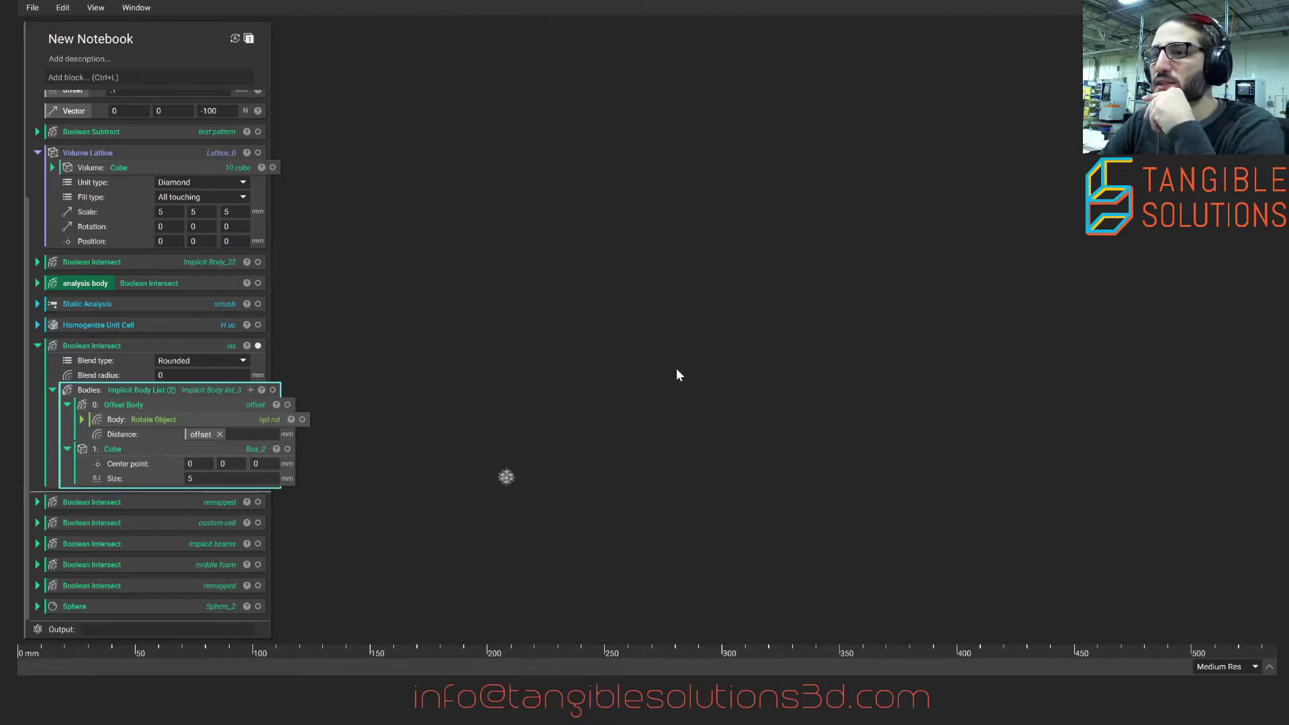
scroll(612, 411, "up", 6)
right_click_drag(671, 422, 515, 271)
key("f")
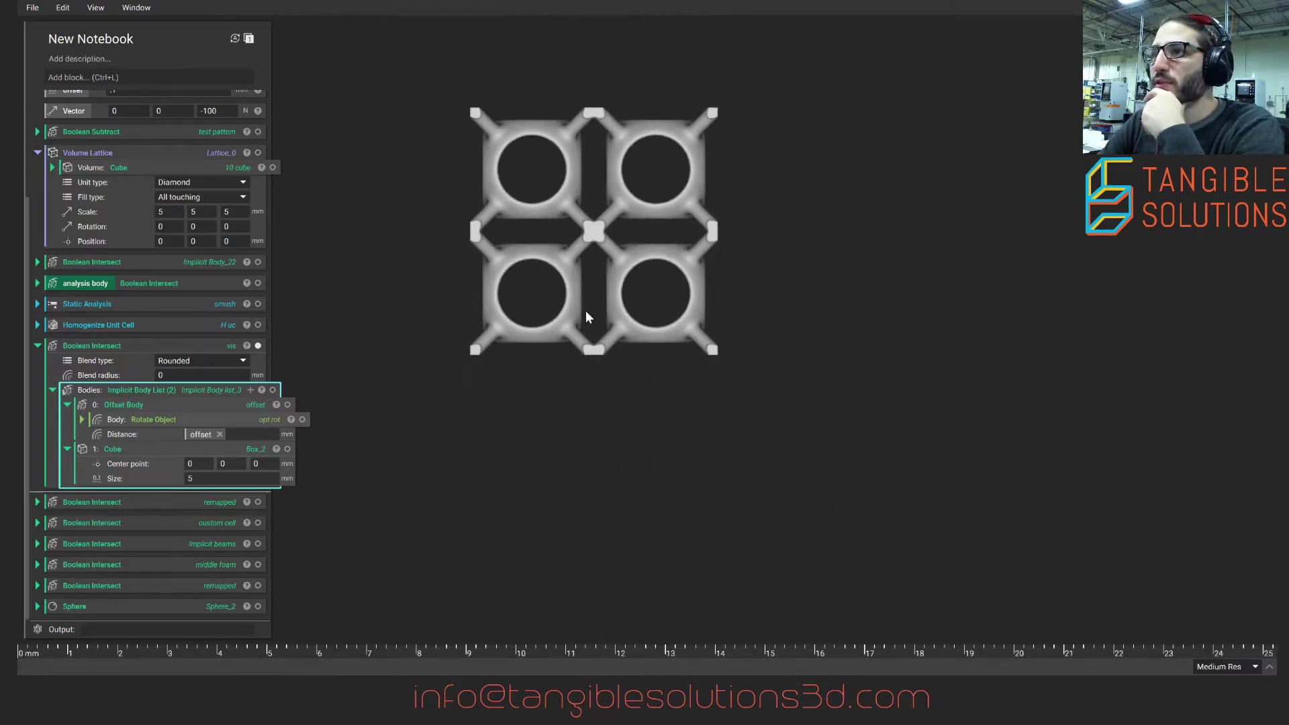
middle_click_drag(583, 350, 642, 435)
scroll(641, 434, "up", 1)
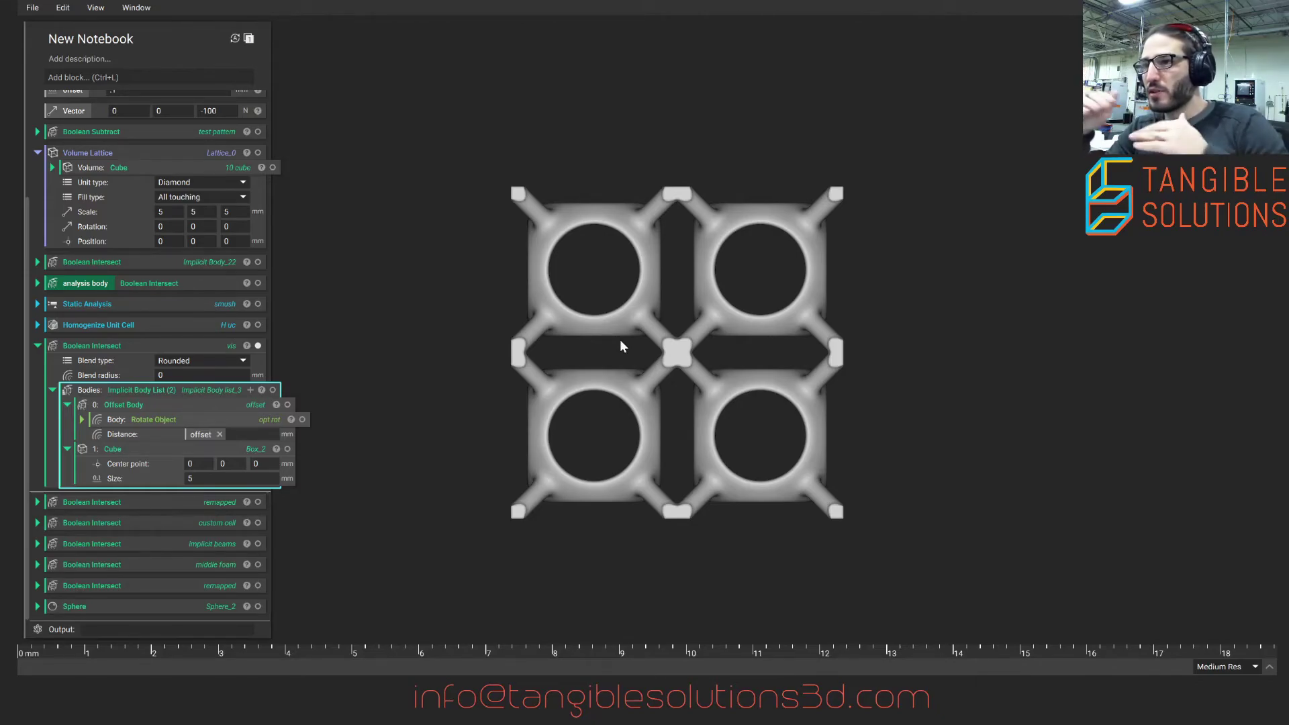
- Collapse the vis Boolean Intersect and display the smush Static Analysis result in its place
left_click(39, 346)
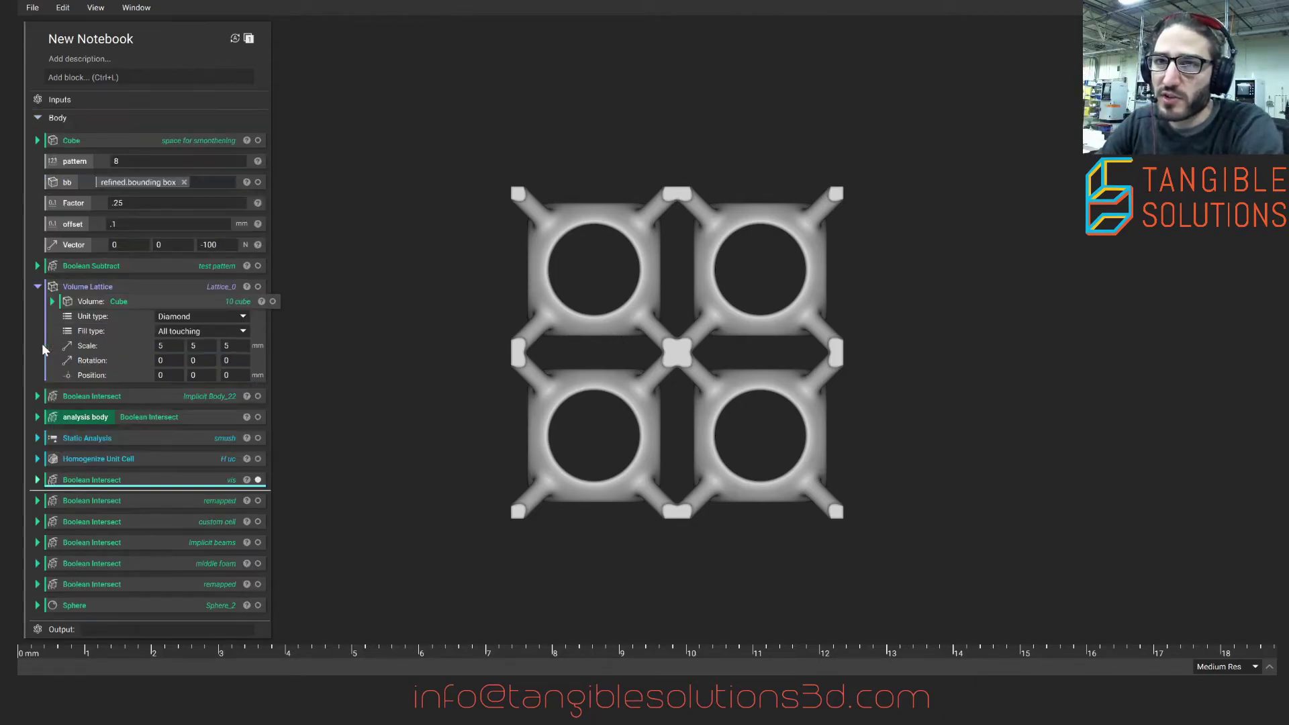
left_click(259, 438)
left_click(258, 479)
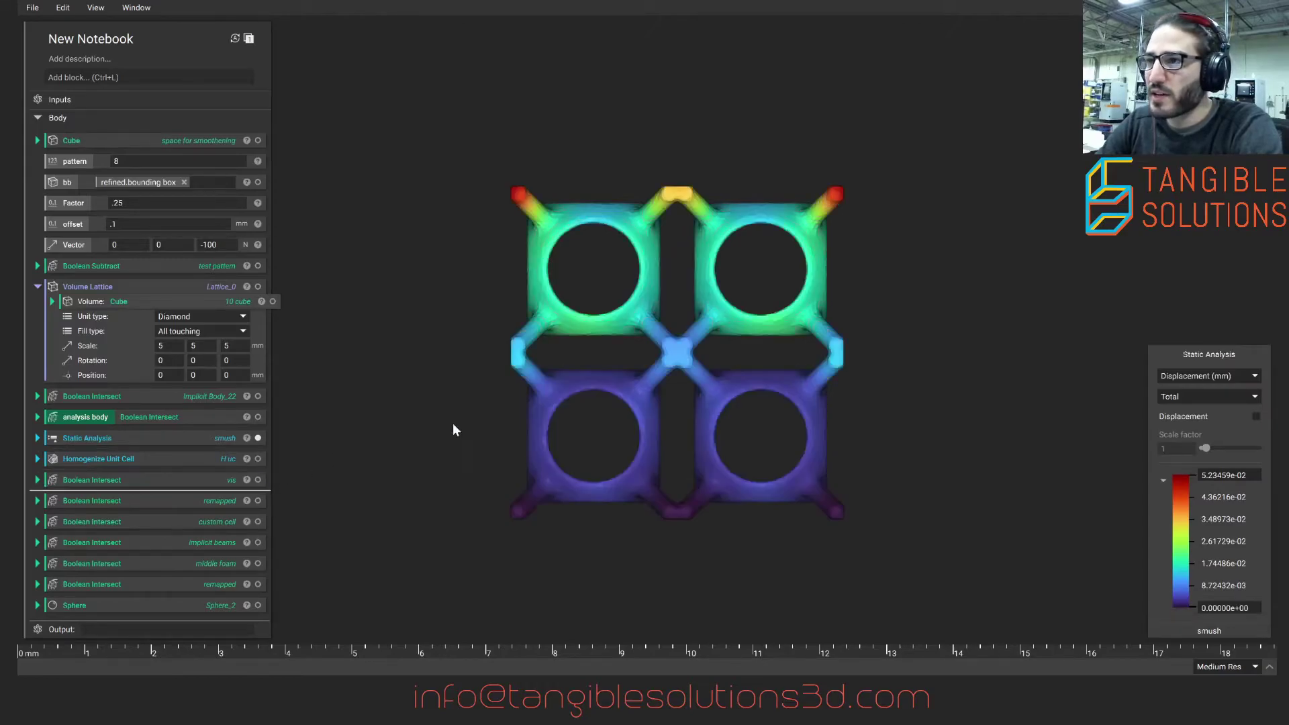
- Turn on the static analysis displacement with a scale factor of 0 and examine the coloured lattice from an isometric angle
left_click(1253, 416)
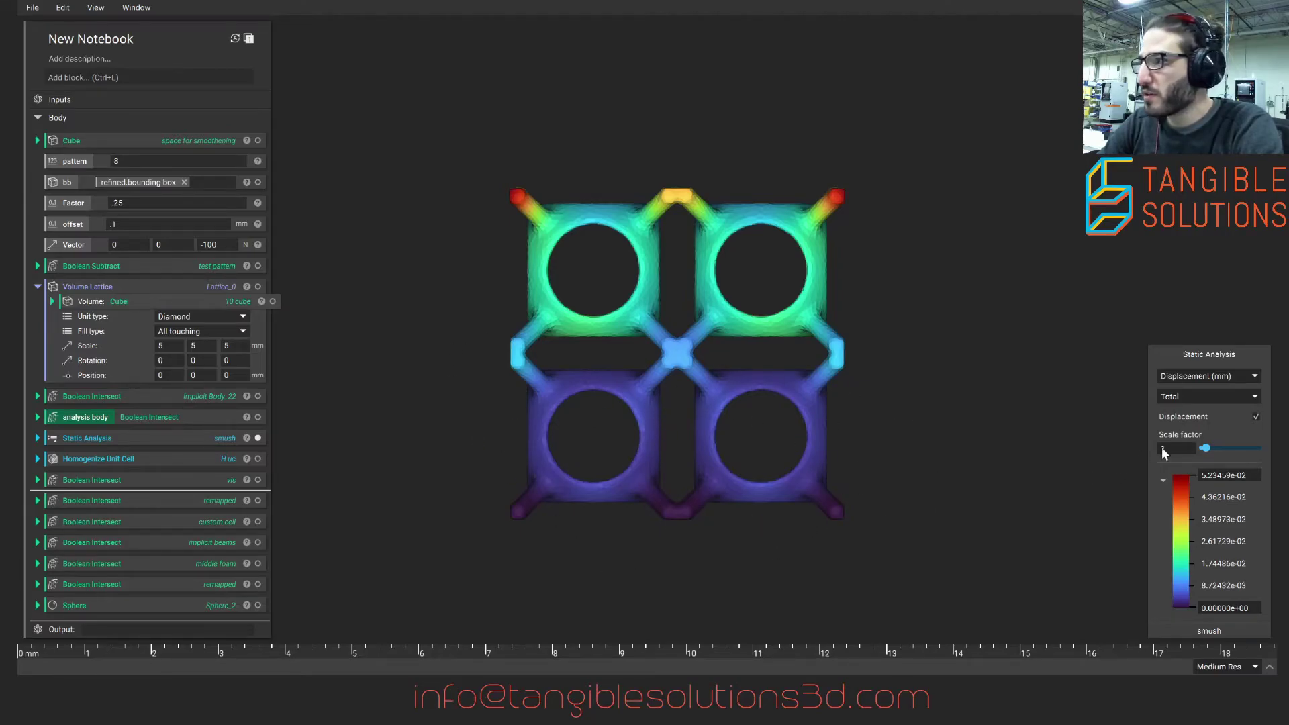
mouse_move(1205, 448)
left_mouse_down()
mouse_move(1231, 450)
mouse_move(1199, 447)
left_mouse_up()
right_click_drag(643, 288, 672, 402)
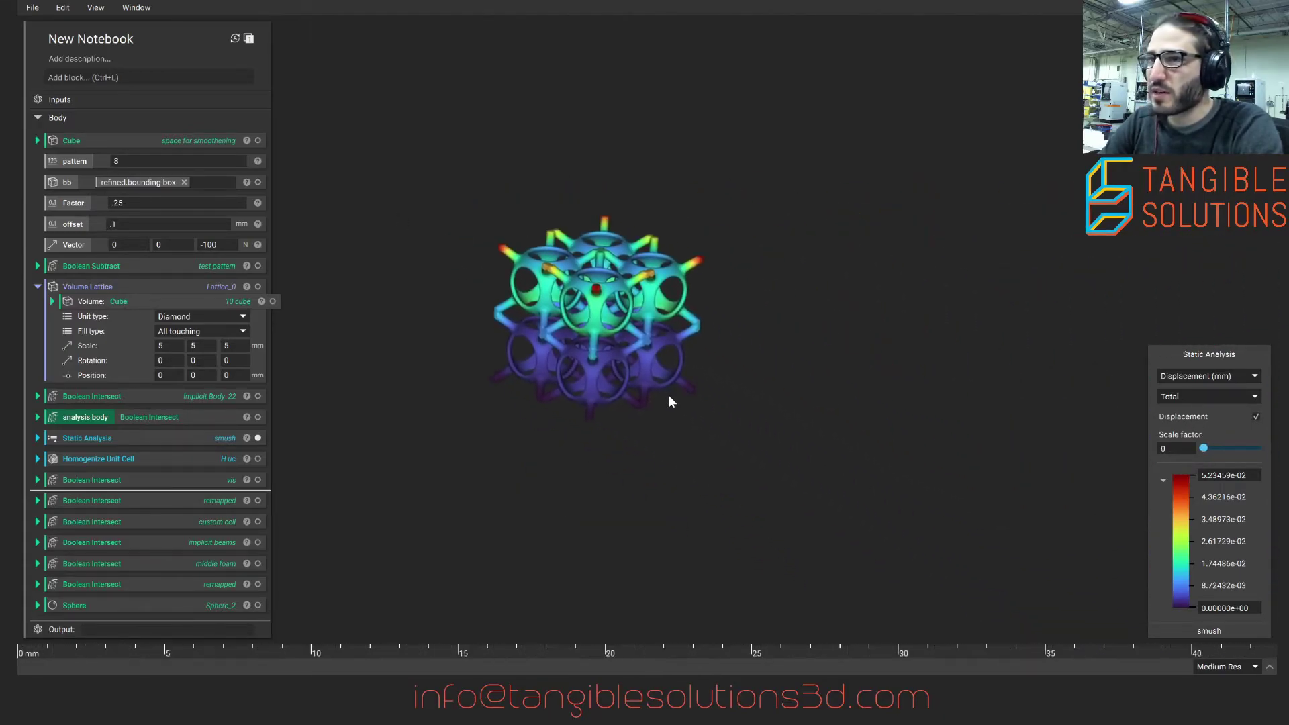
scroll(671, 401, "up", 2)
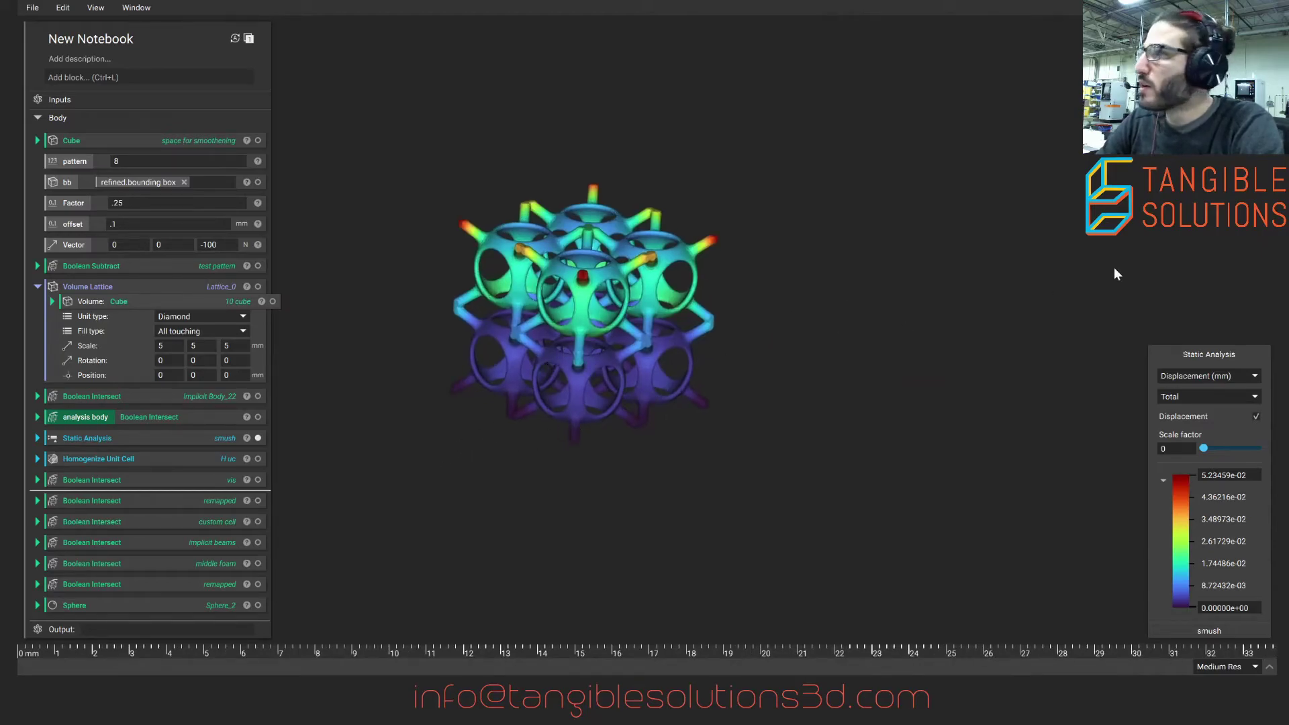
right_click_drag(739, 242, 623, 294)
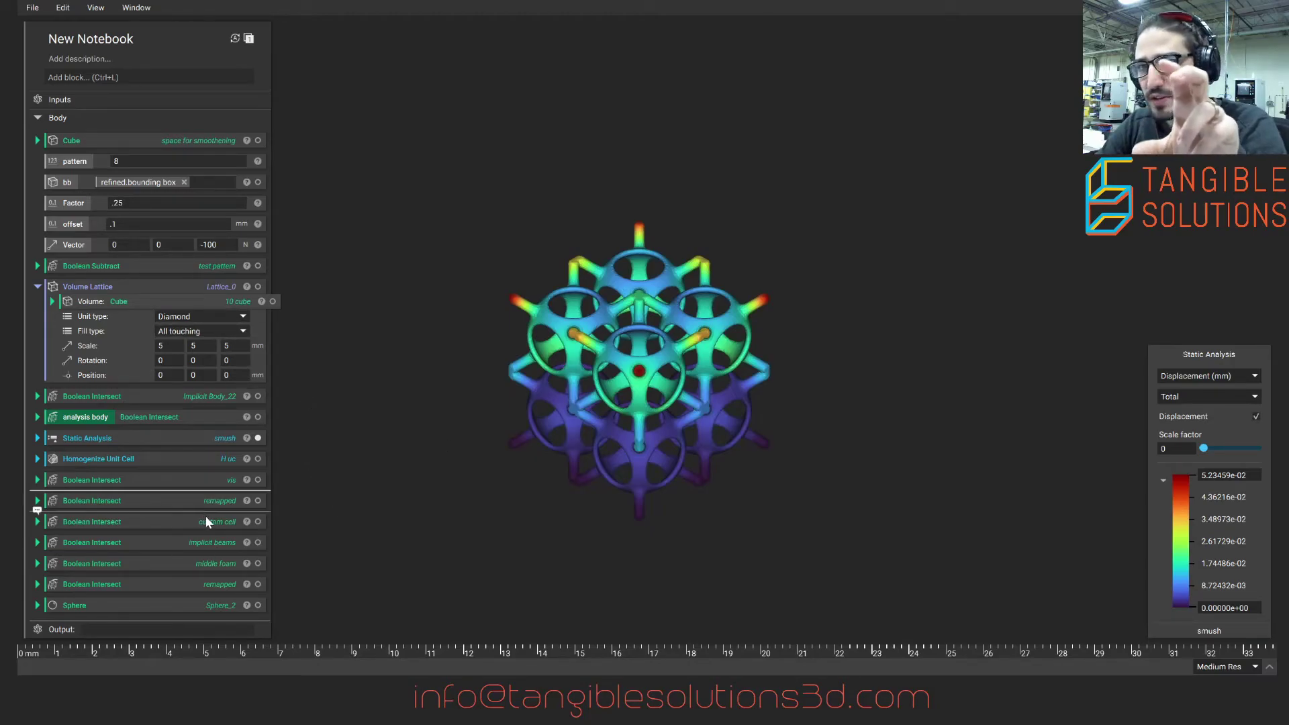
- Display the Homogenize Unit Cell result instead of the static analysis, with displacement on at a scale factor of 0.14
left_click(258, 458)
left_click(259, 438)
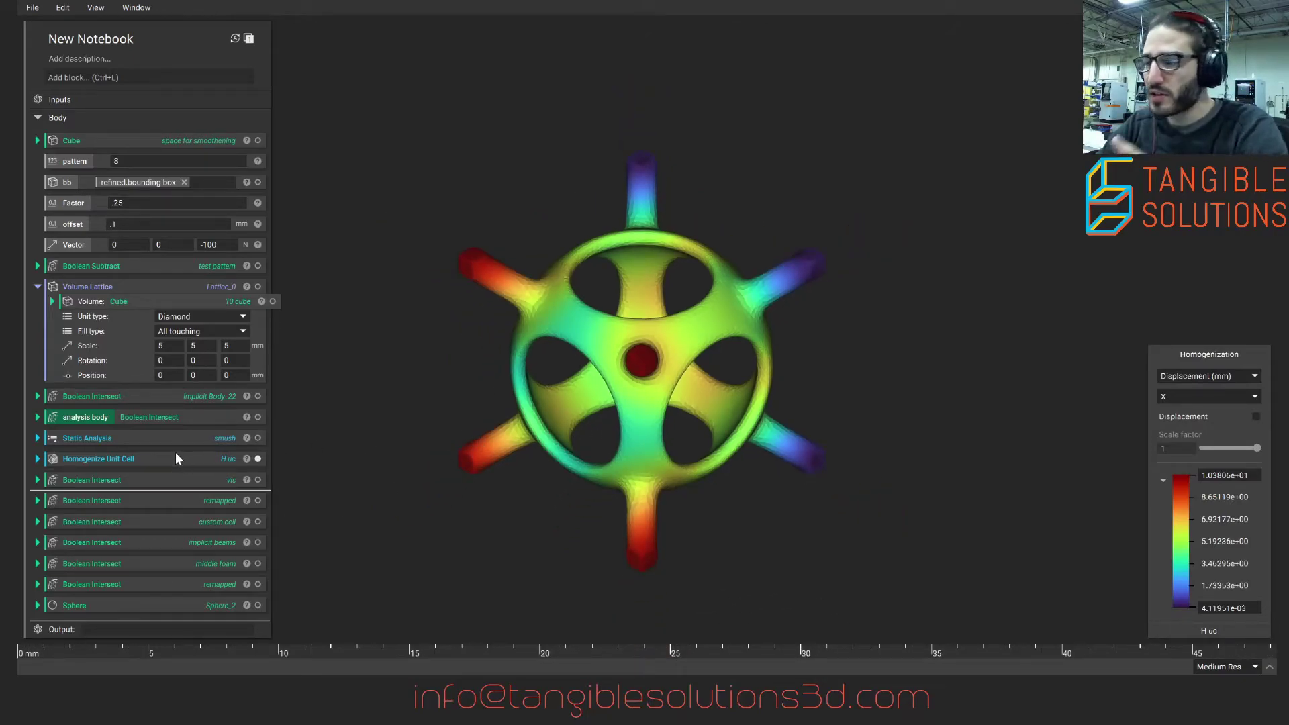
left_click(1256, 416)
left_click_drag(1256, 447, 1210, 455)
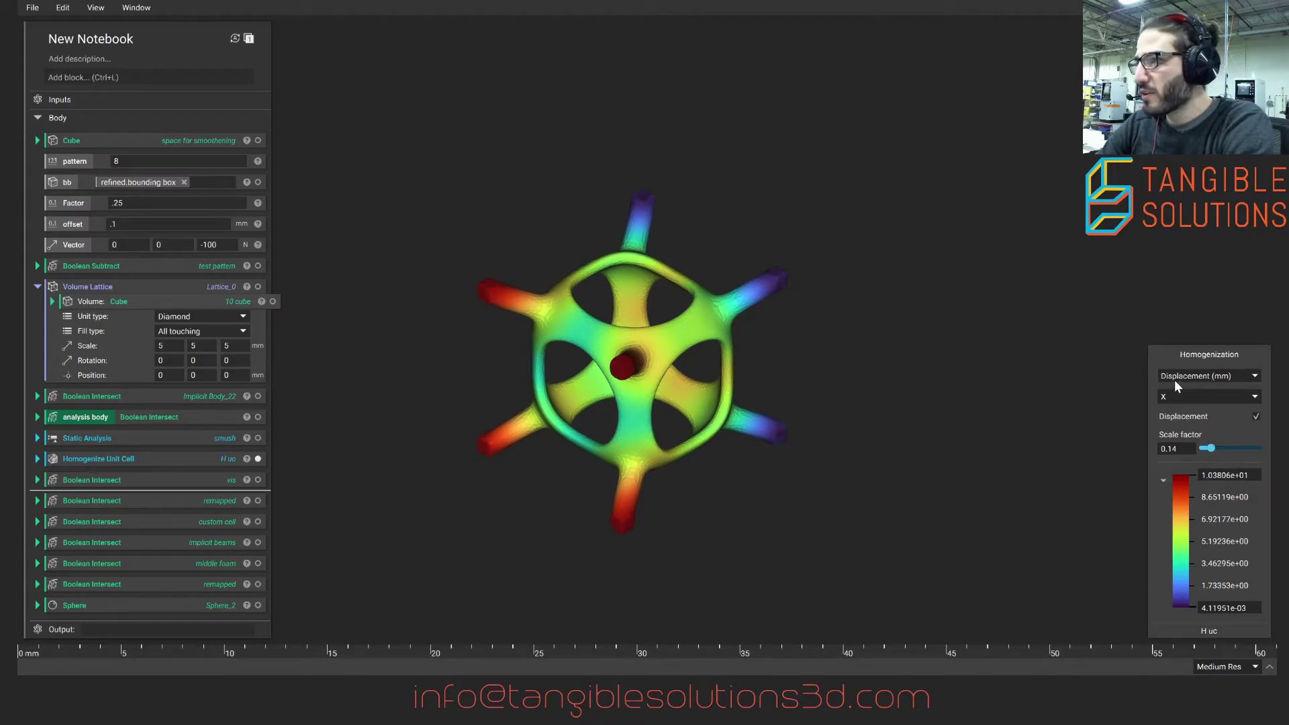
- Switch the homogenization result to Directional Young's modulus, set its scale factor to 0.352 and examine the stiffness surface from different angles
left_click(1202, 376)
left_click(1181, 402)
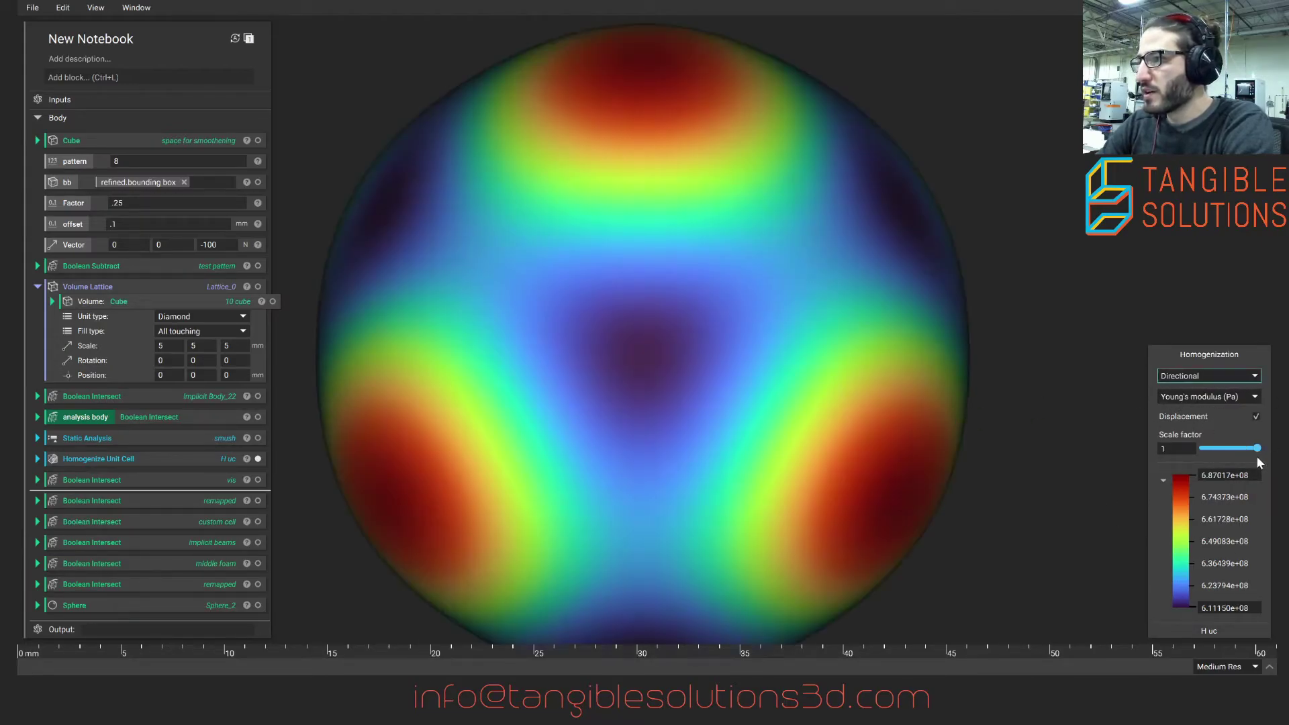
left_click_drag(1256, 448, 1218, 448)
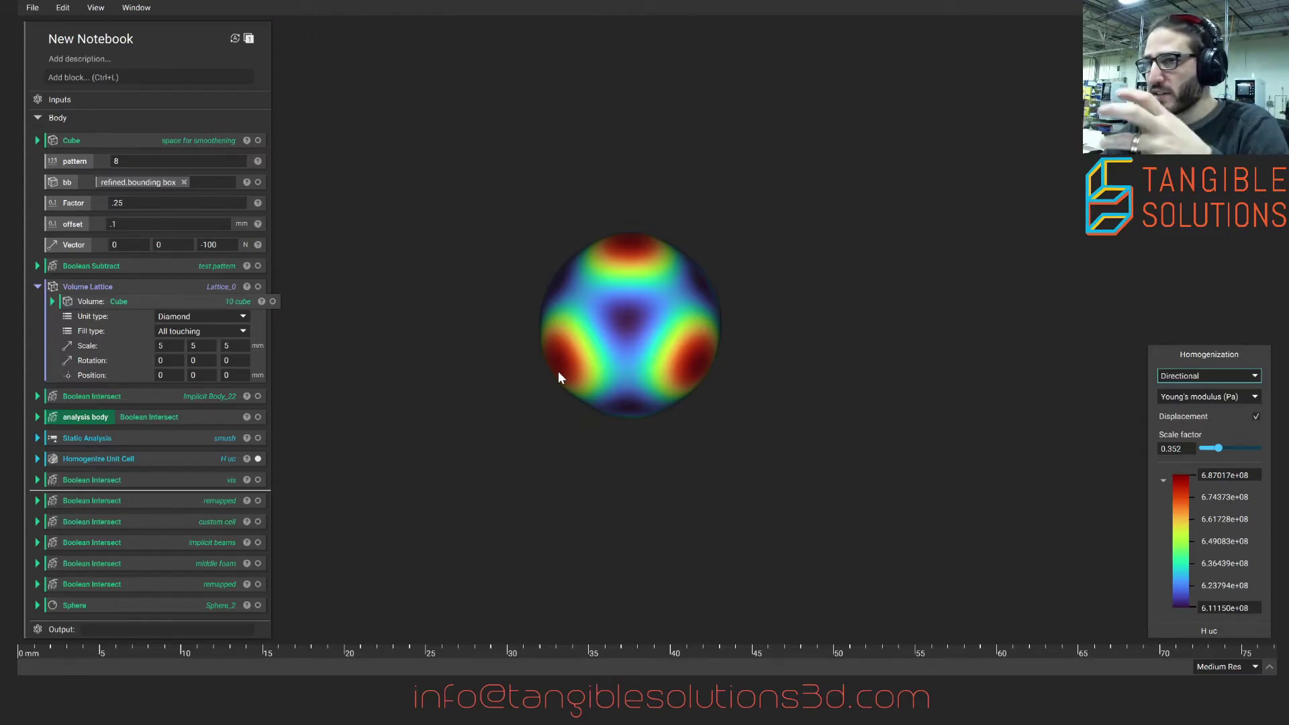
left_click(189, 459)
right_click_drag(496, 433, 648, 374)
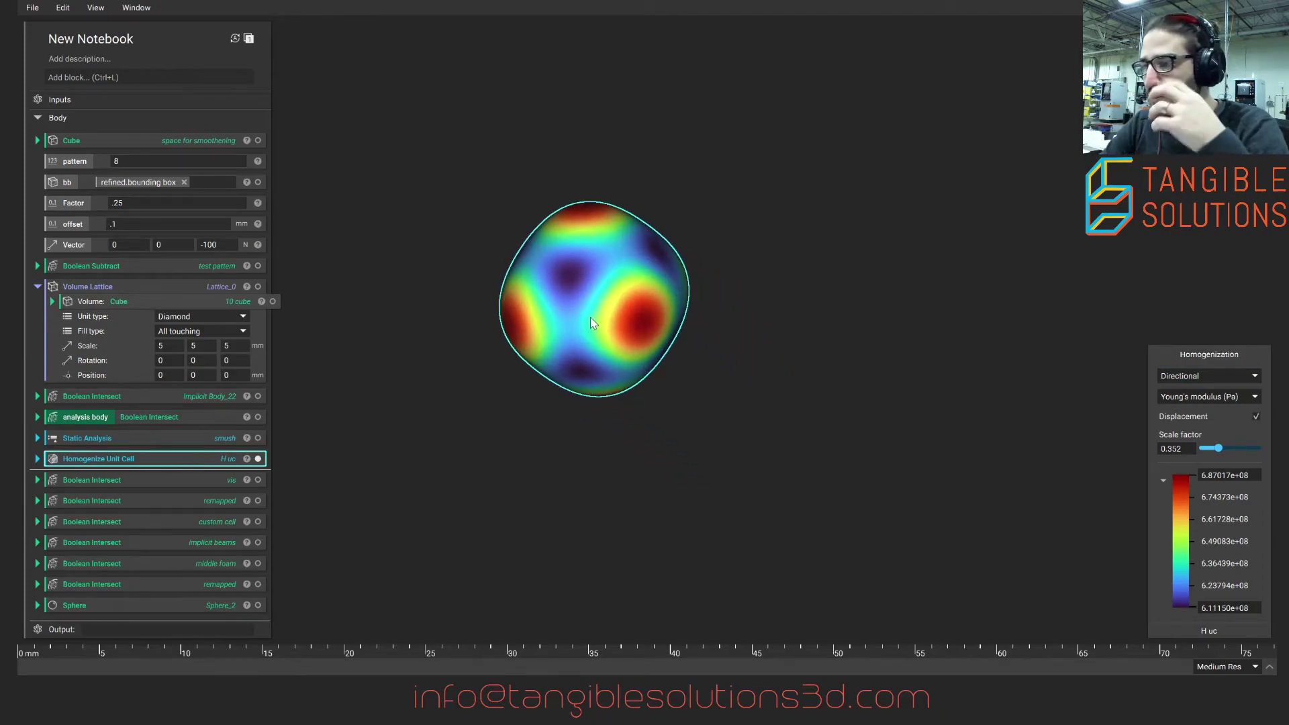
middle_click_drag(591, 322, 698, 420)
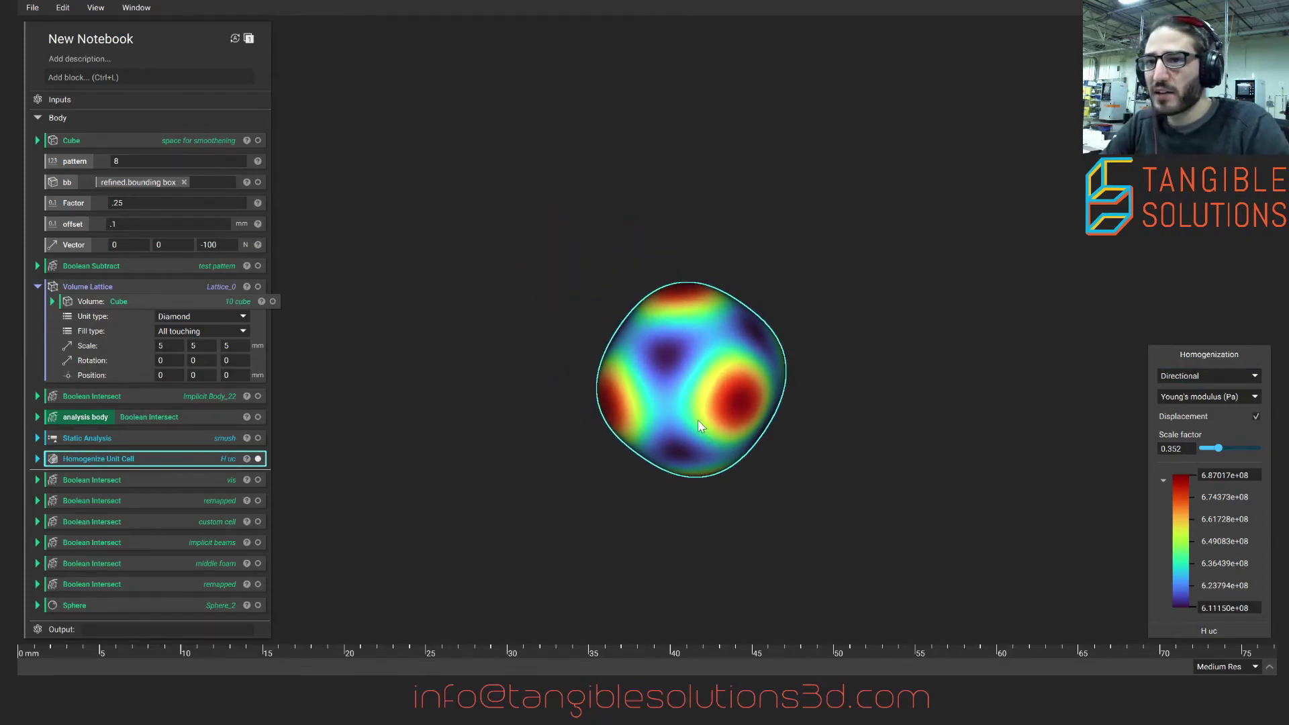
- Display the vis body instead of the homogenization result, replace it with the custom cell body and inspect that lattice from several angles
left_click(257, 479)
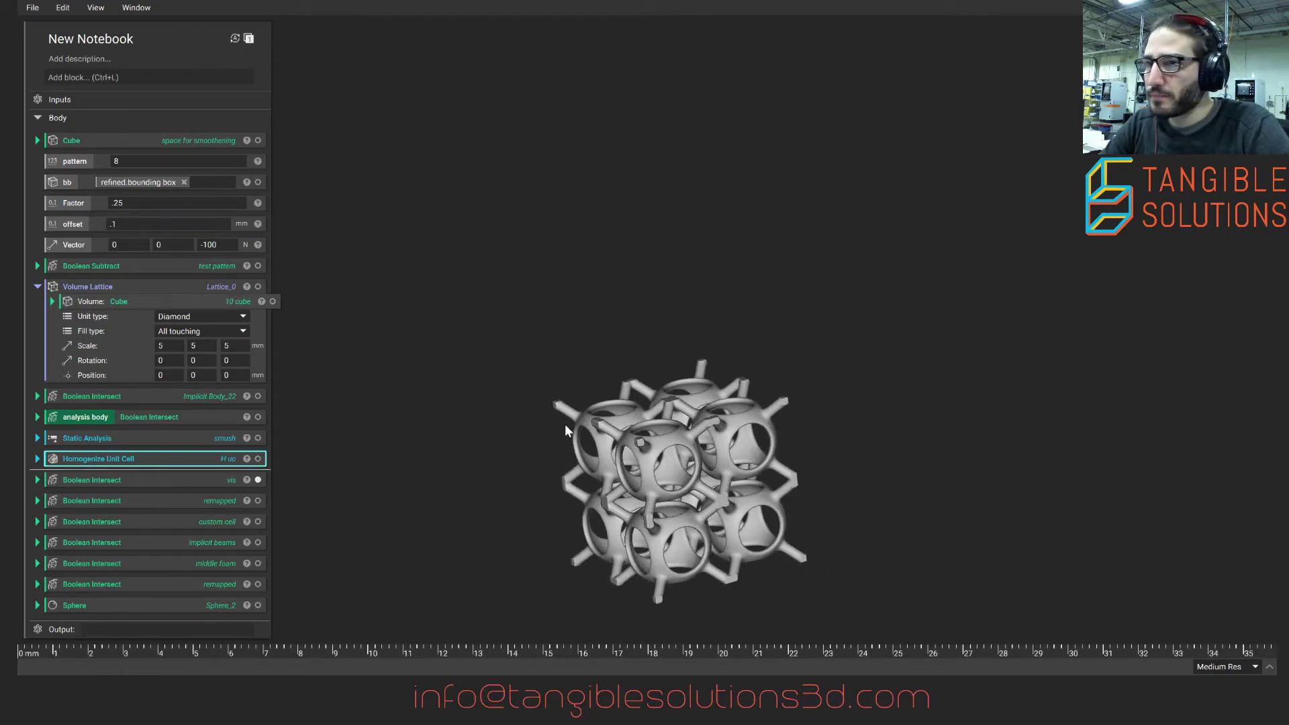
left_click(258, 521)
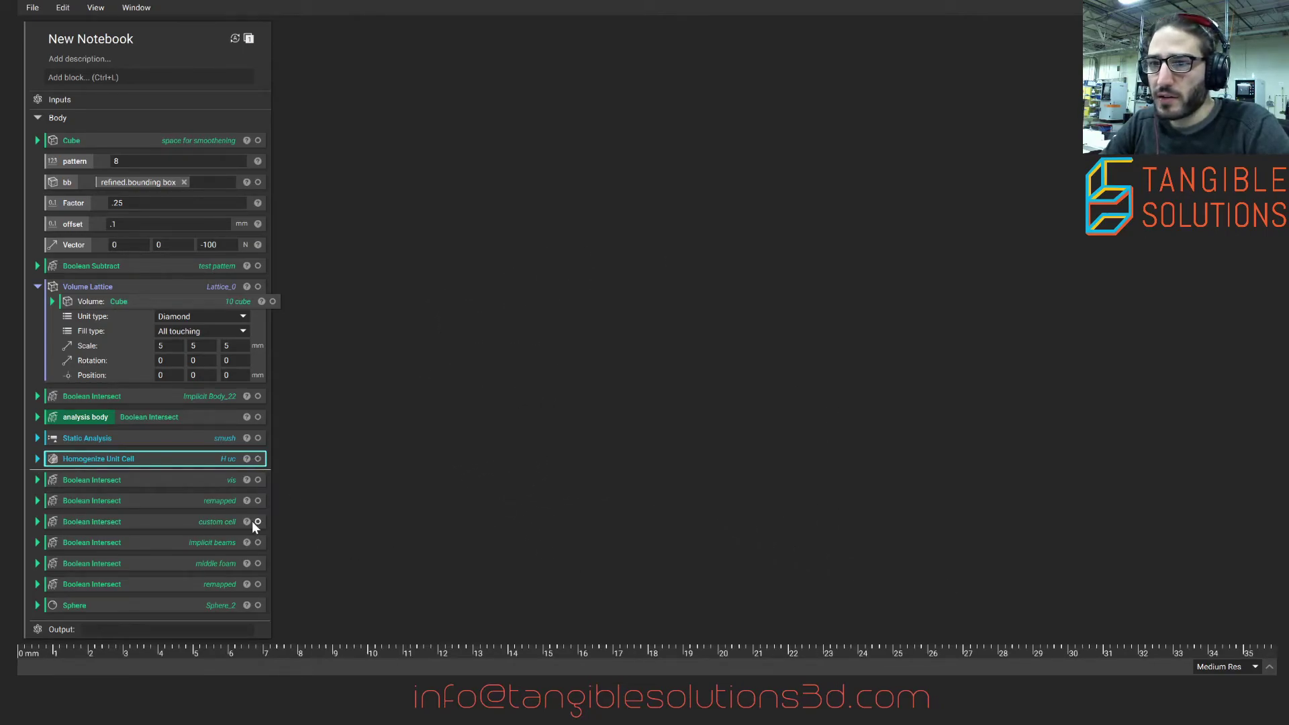
left_click(258, 521)
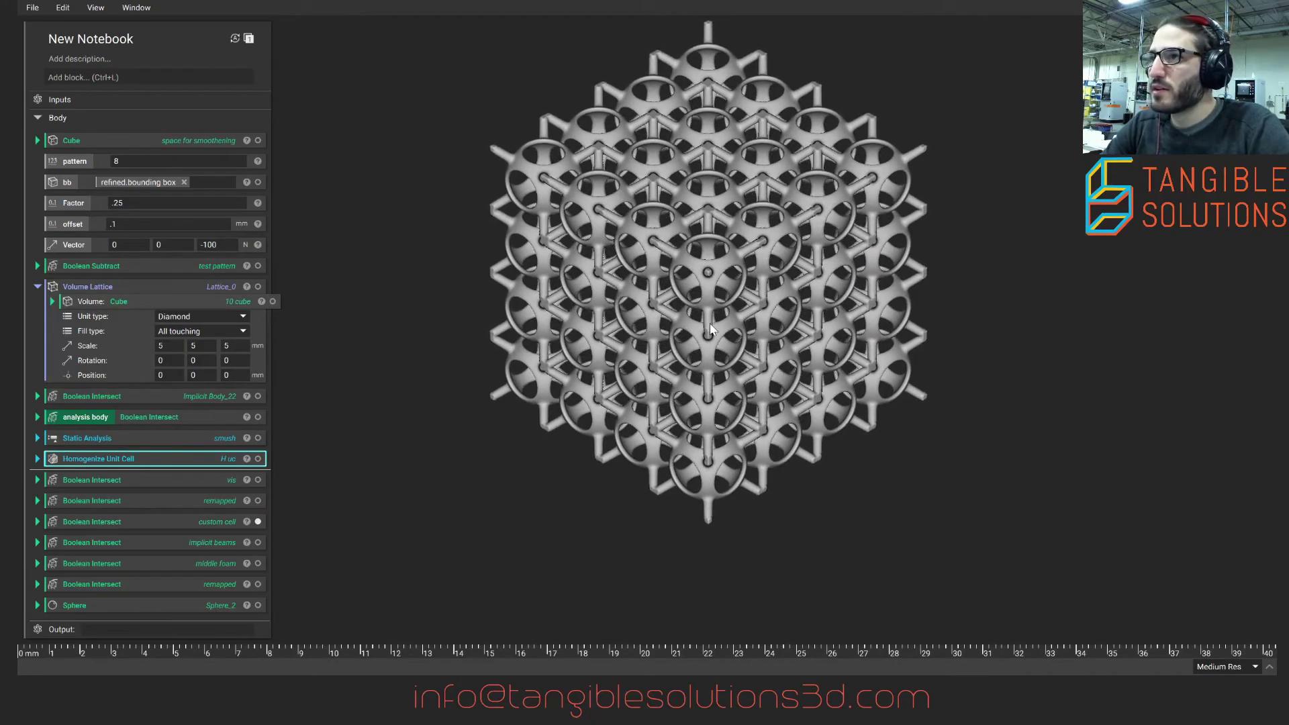
right_click_drag(689, 305, 580, 159)
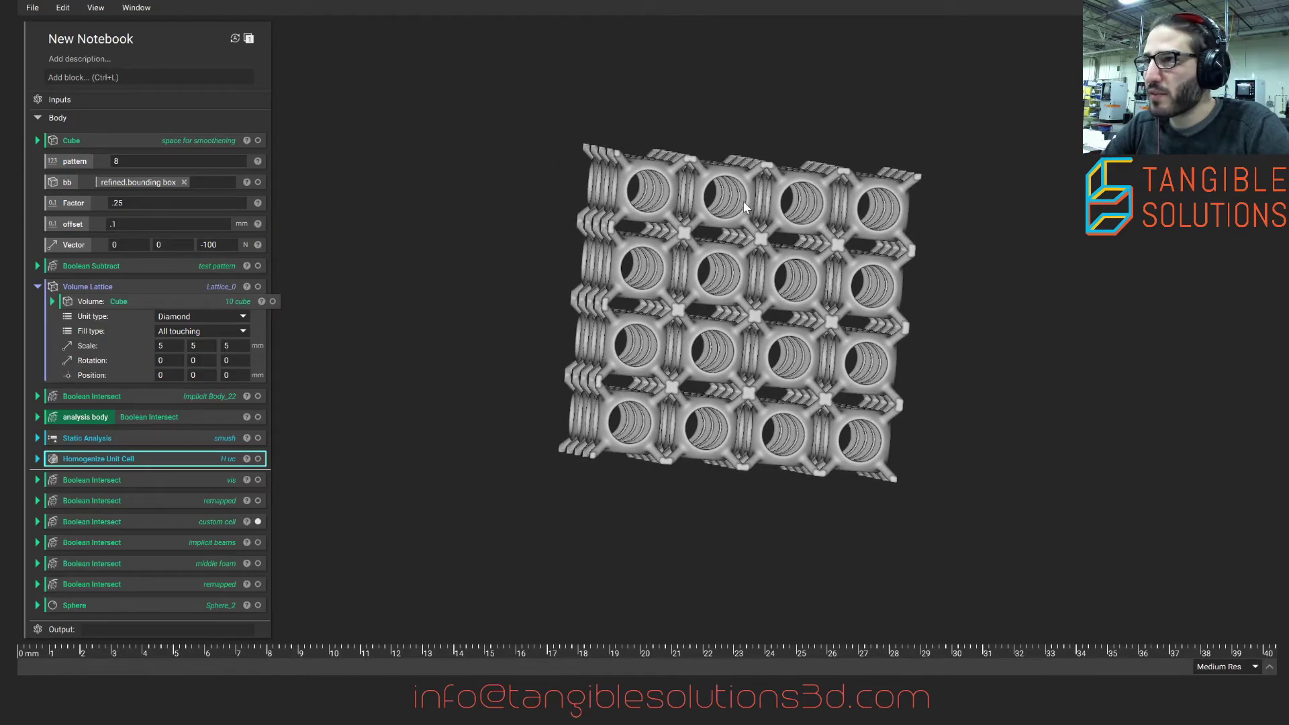
right_click_drag(715, 248, 975, 184)
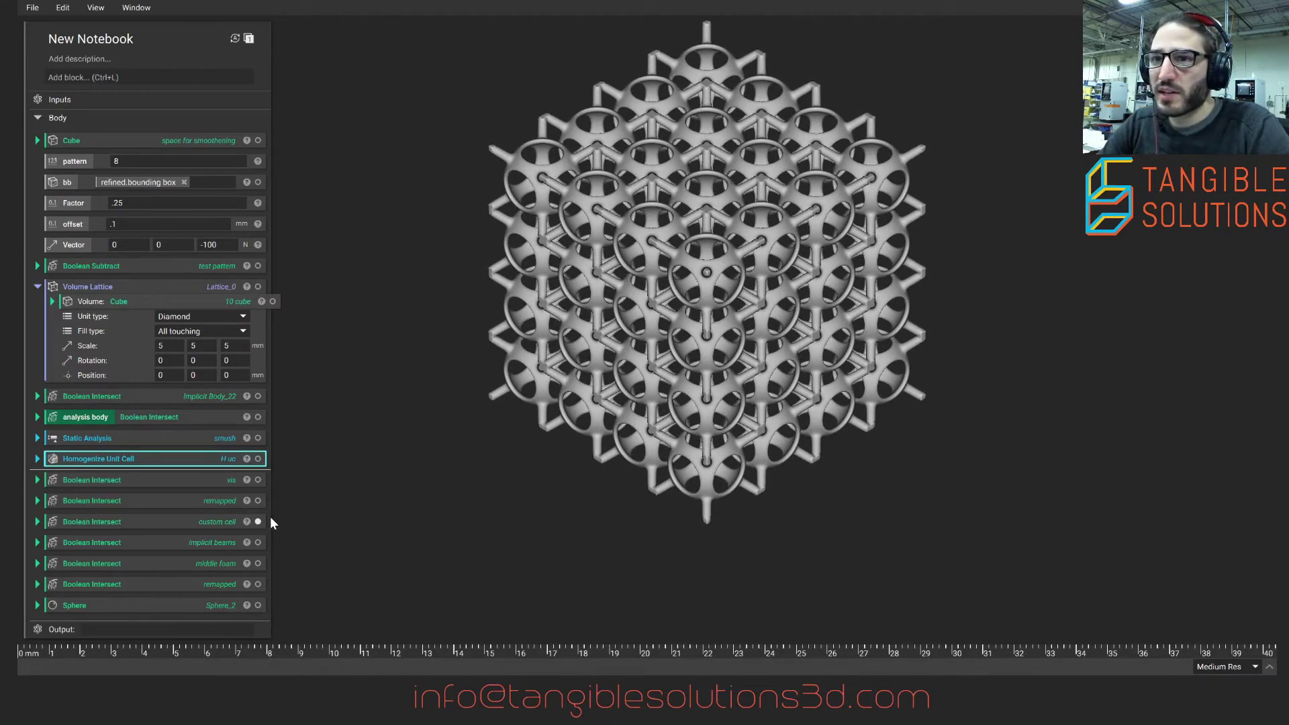
- Display the implicit beams and middle foam bodies together with the custom cell and inspect the combined lattice from several angles
left_click(258, 542)
right_click_drag(509, 397, 572, 324)
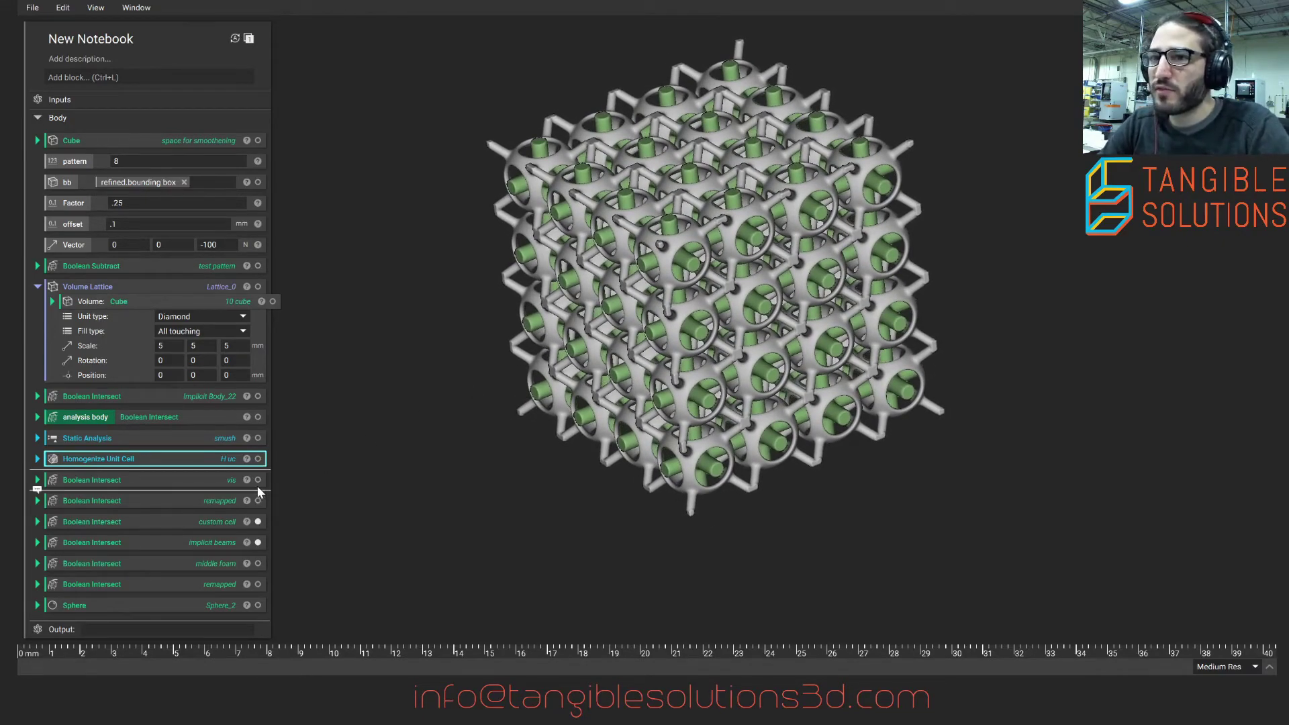
right_click_drag(680, 270, 579, 358)
left_click(258, 564)
right_click_drag(524, 457, 515, 329)
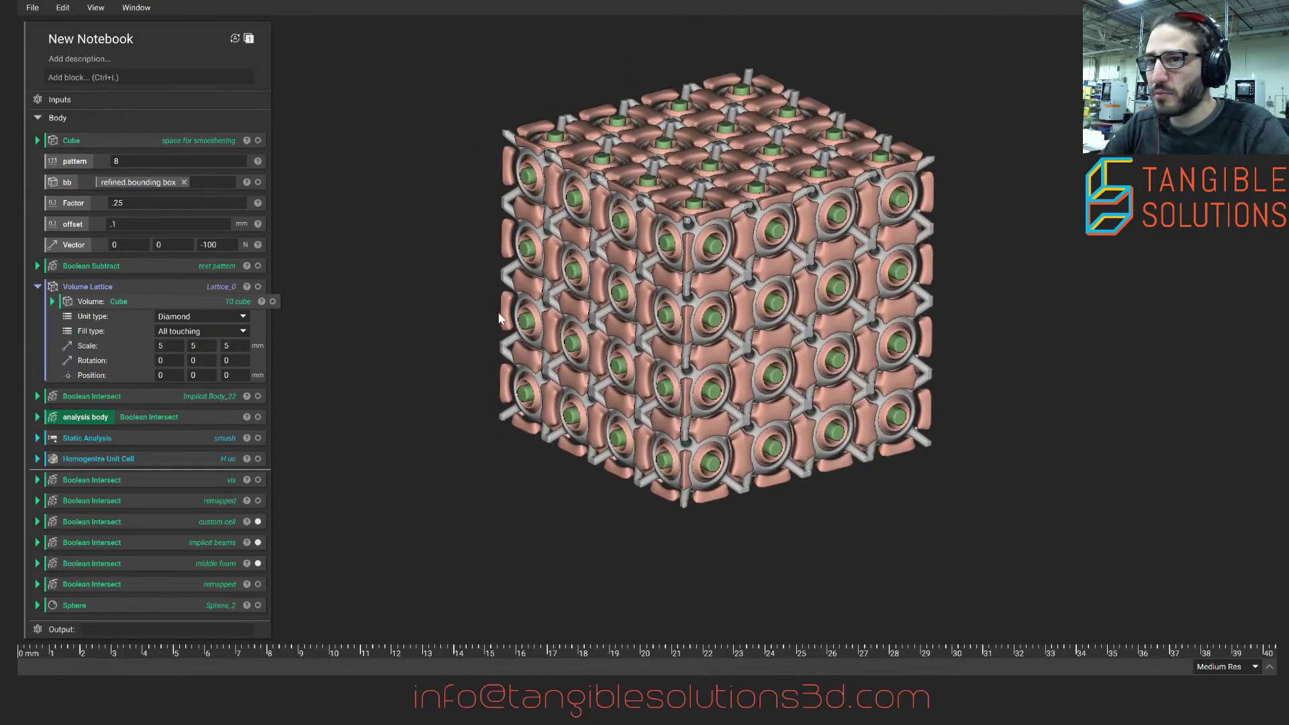
- Isolate the implicit beams body by hiding the custom cell and middle foam, expand its block and inspect the beam lattice
left_click(258, 522)
left_click(257, 541)
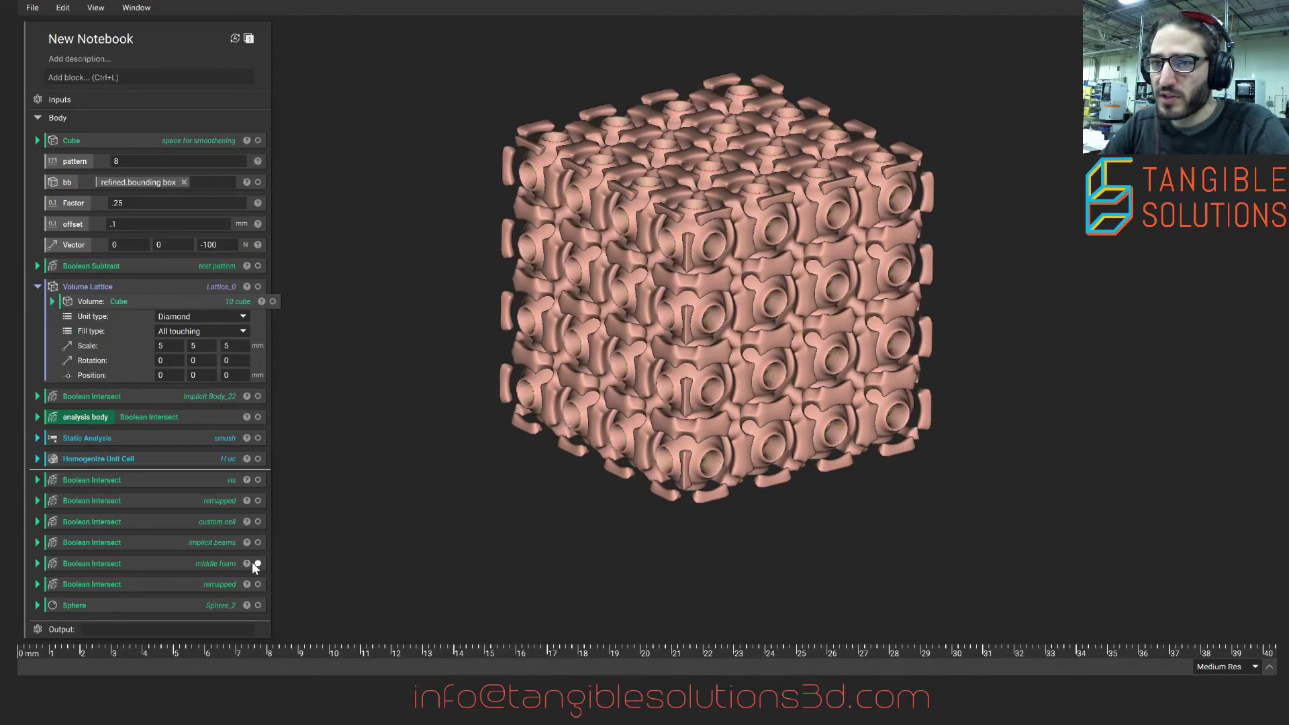
left_click(38, 542)
scroll(134, 497, "down", 3)
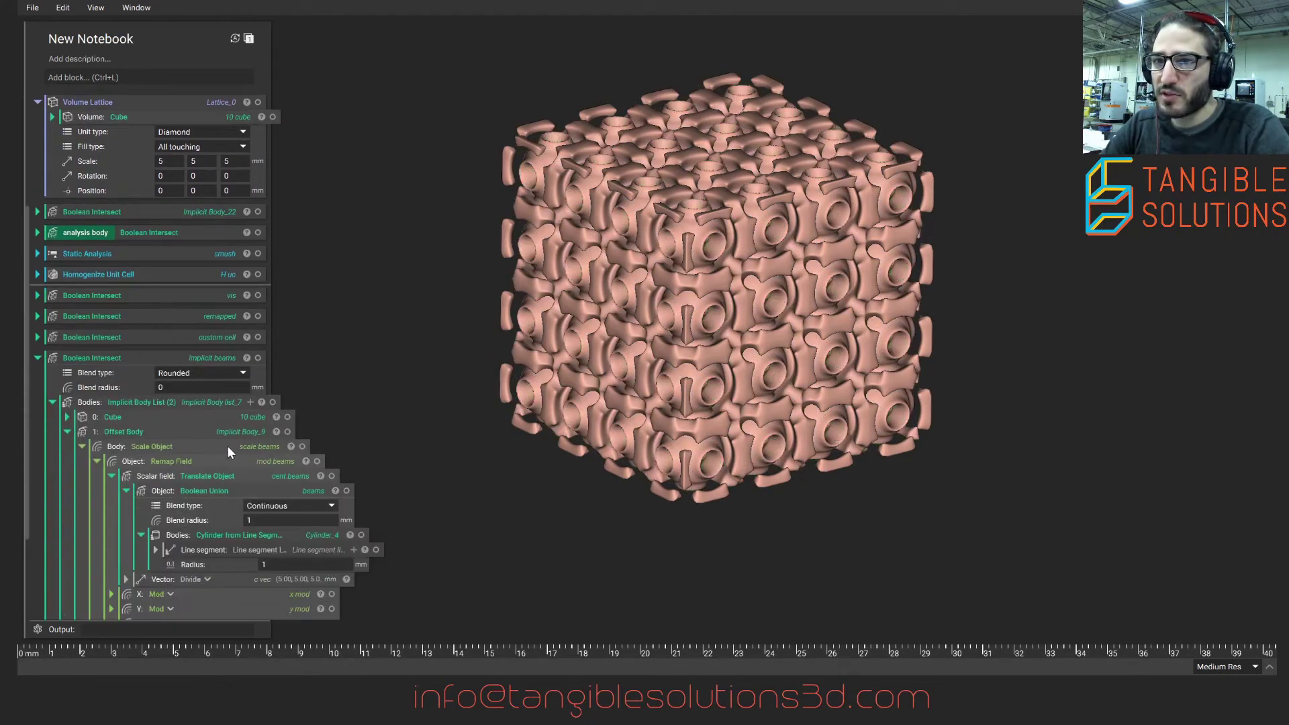
left_click(258, 358)
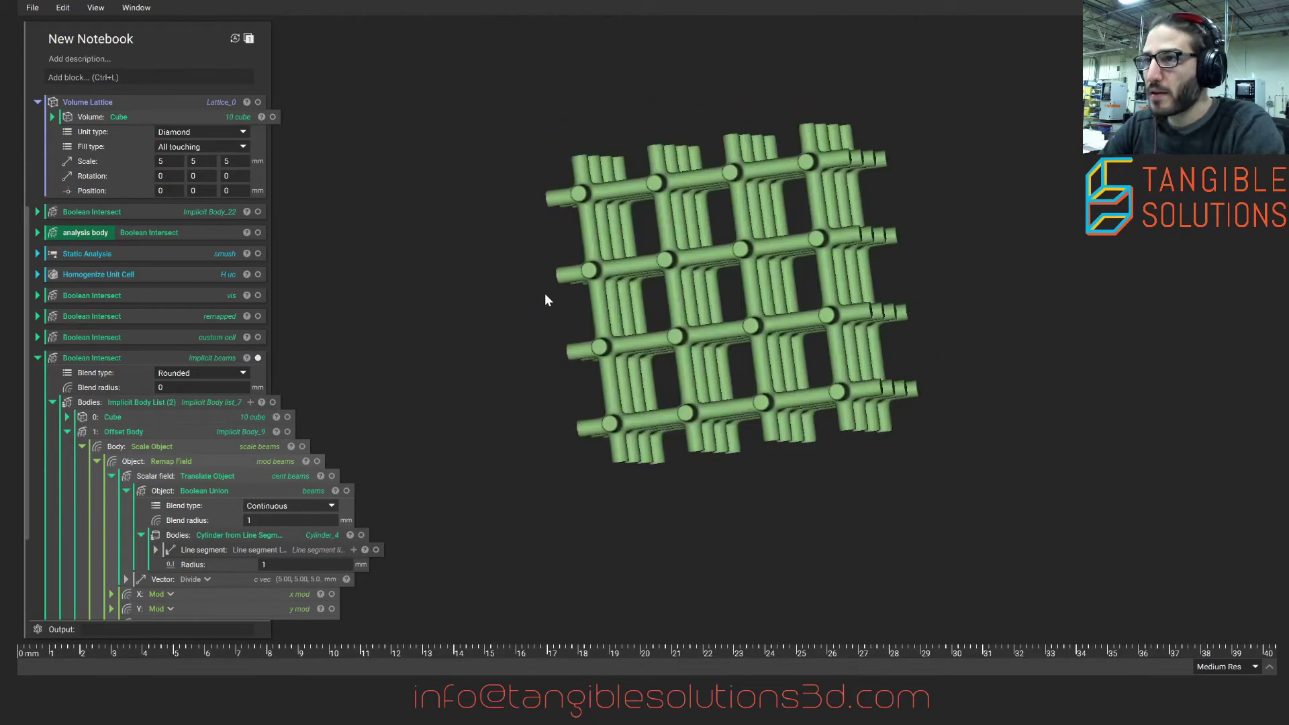
right_click_drag(656, 362, 583, 305)
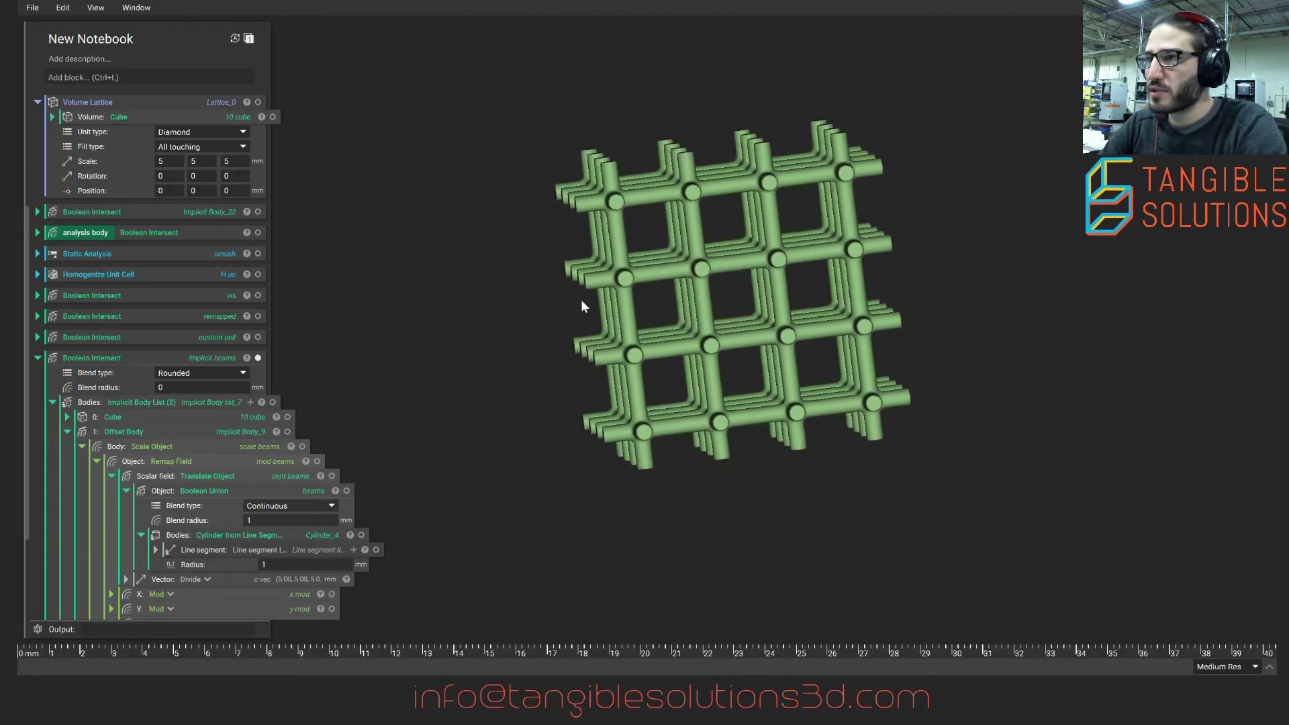
- Examine the Remap Field inside the implicit beams block and display its beams Boolean Union as a single unit cell
scroll(380, 389, "down", 2)
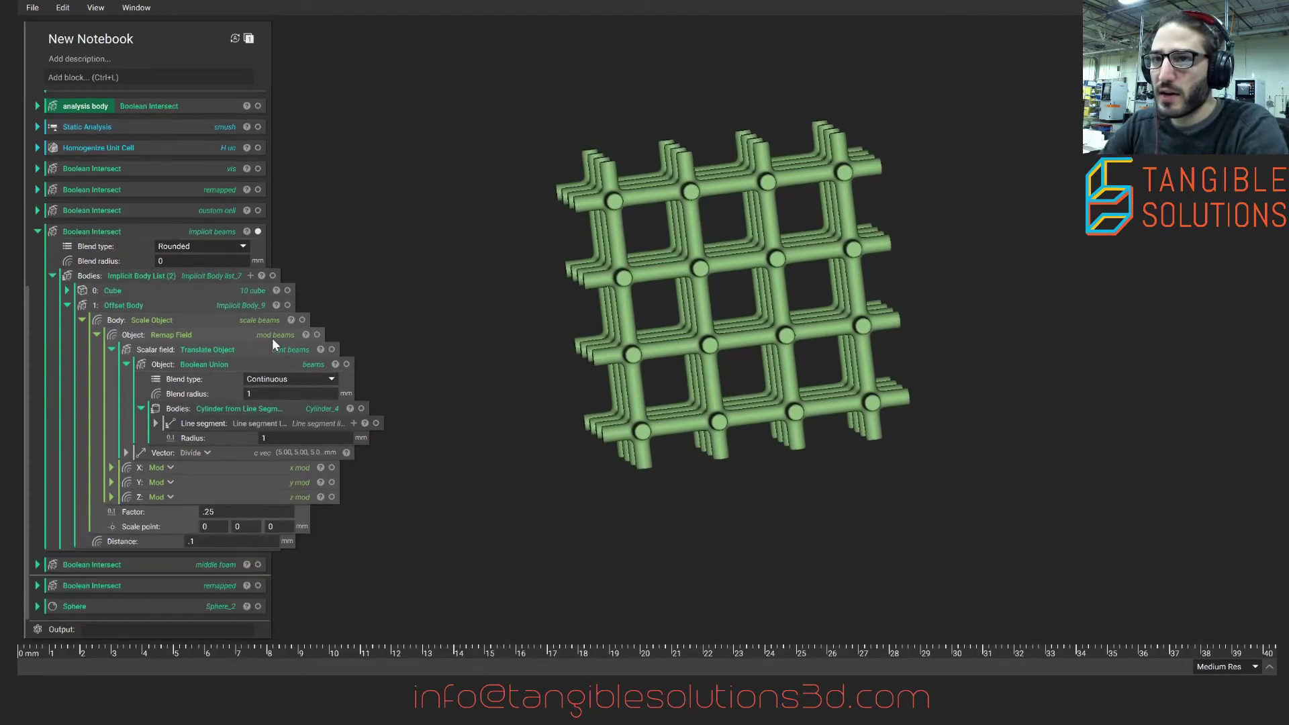
left_click(239, 331)
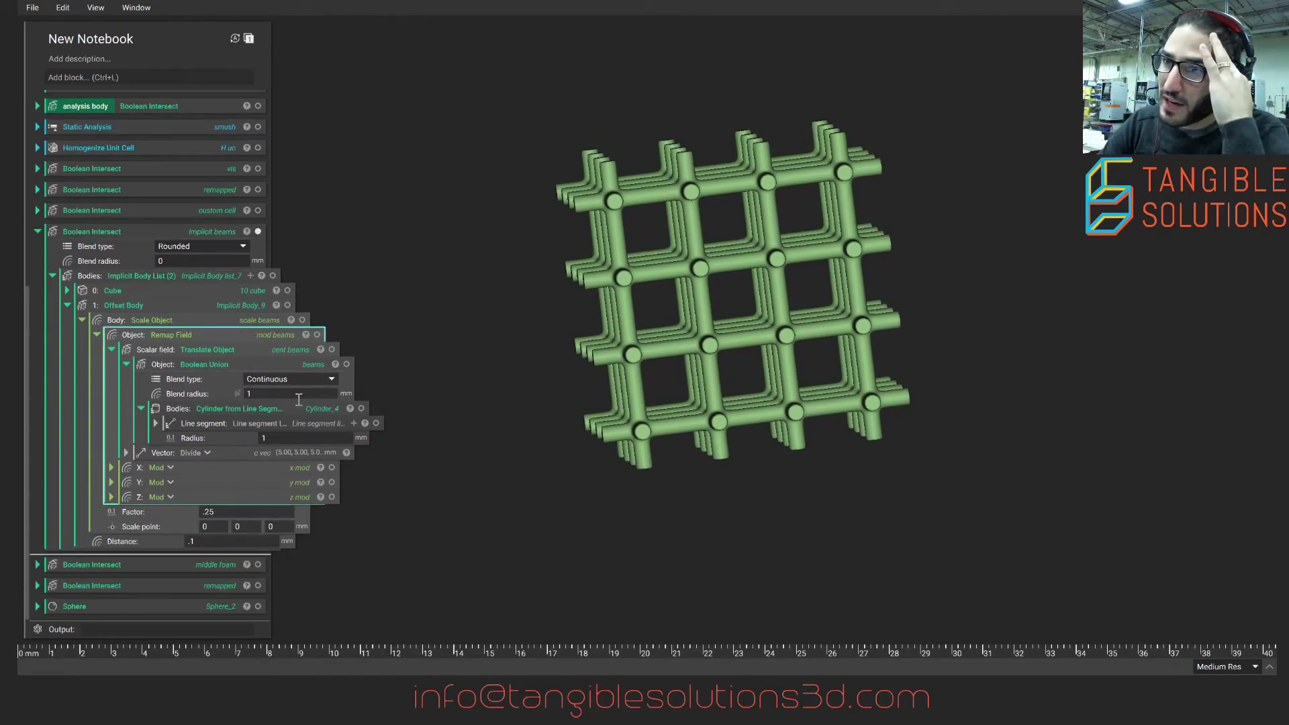
right_click_drag(595, 304, 577, 386)
left_click(299, 366)
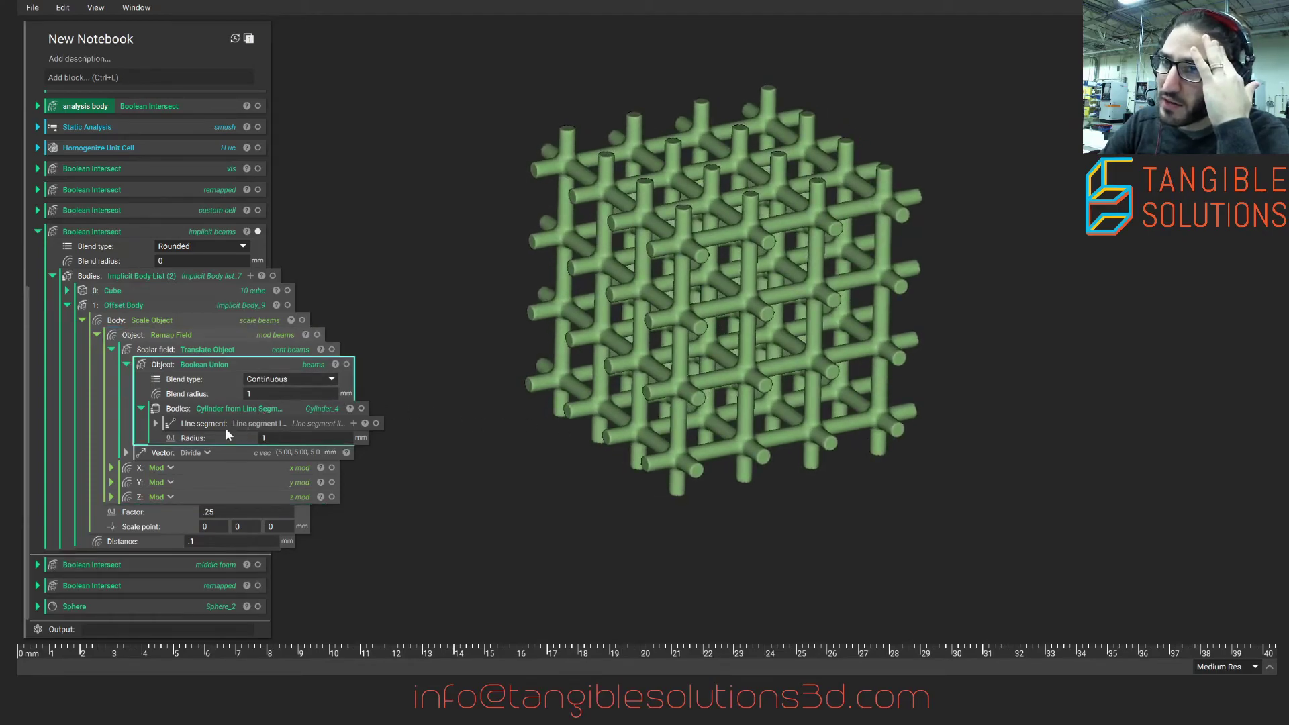
left_click(346, 365)
right_click_drag(615, 337, 866, 366)
scroll(674, 377, "up", 3)
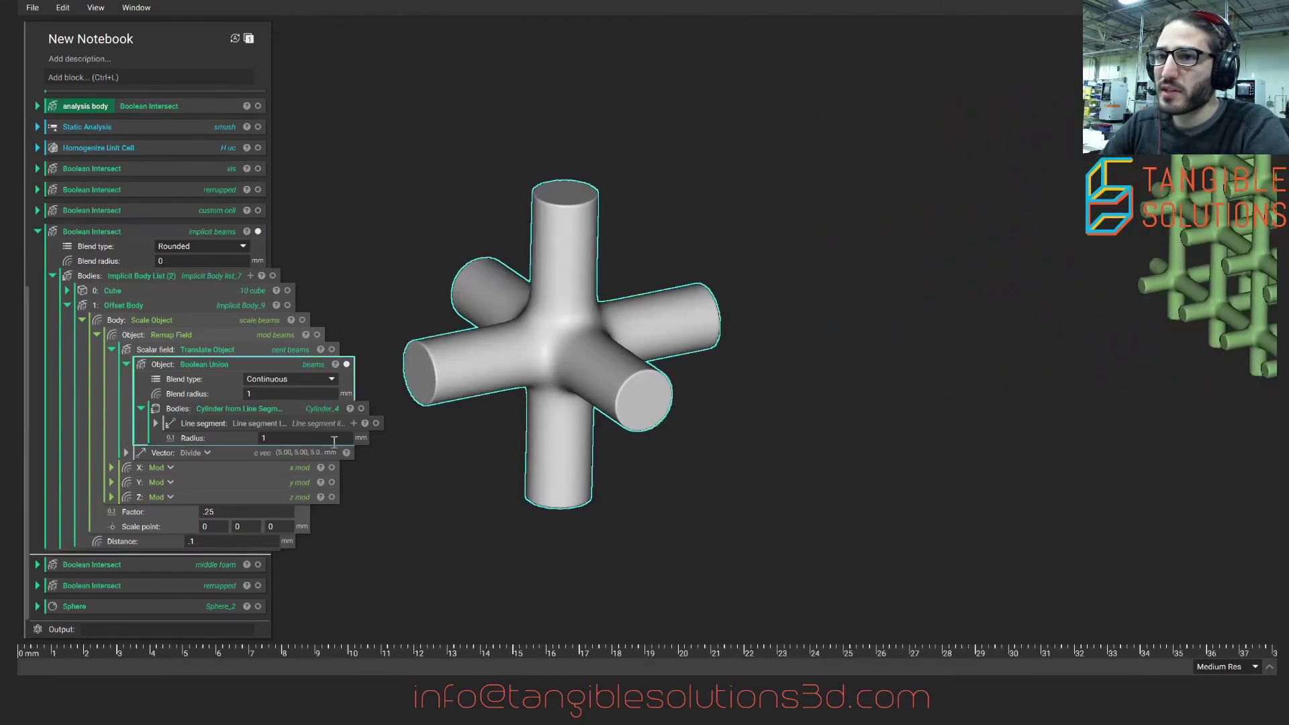
- Set the beam cylinders' radius to 1.5 mm, hide the beams union and examine the updated lattice
double_click(290, 437)
type("1.5")
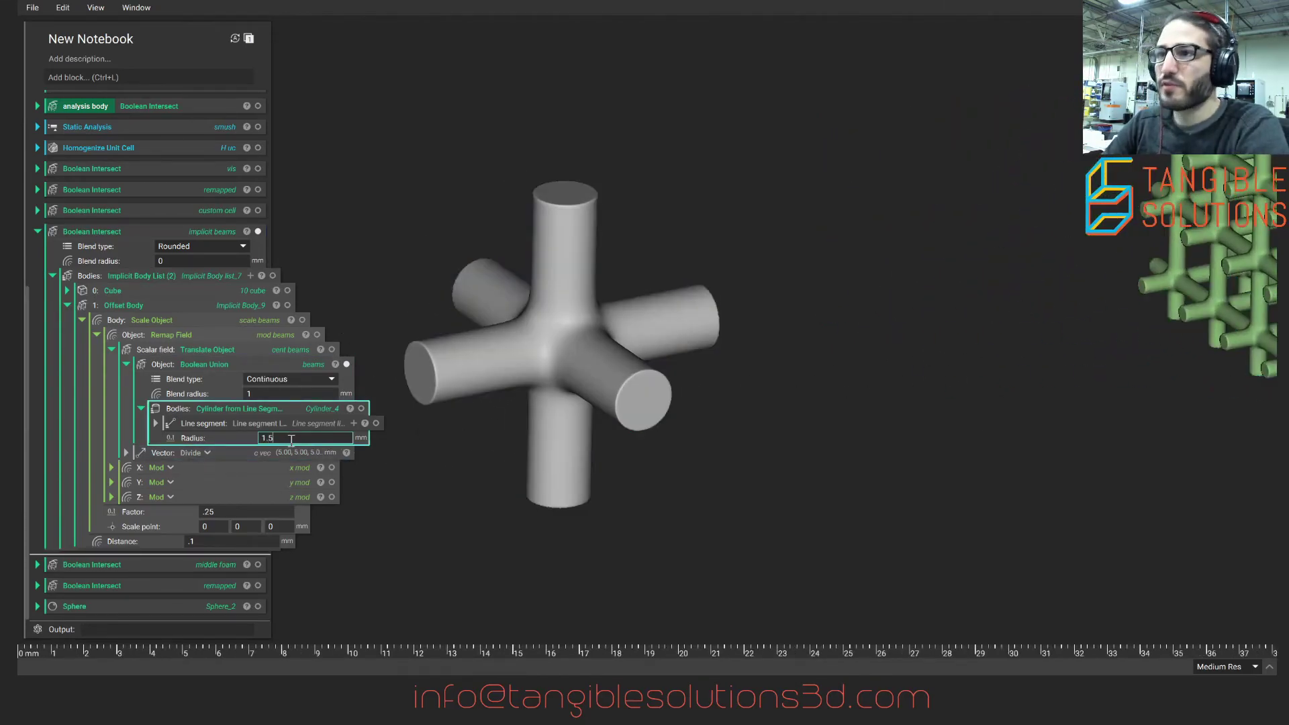
key("Return")
left_click(346, 364)
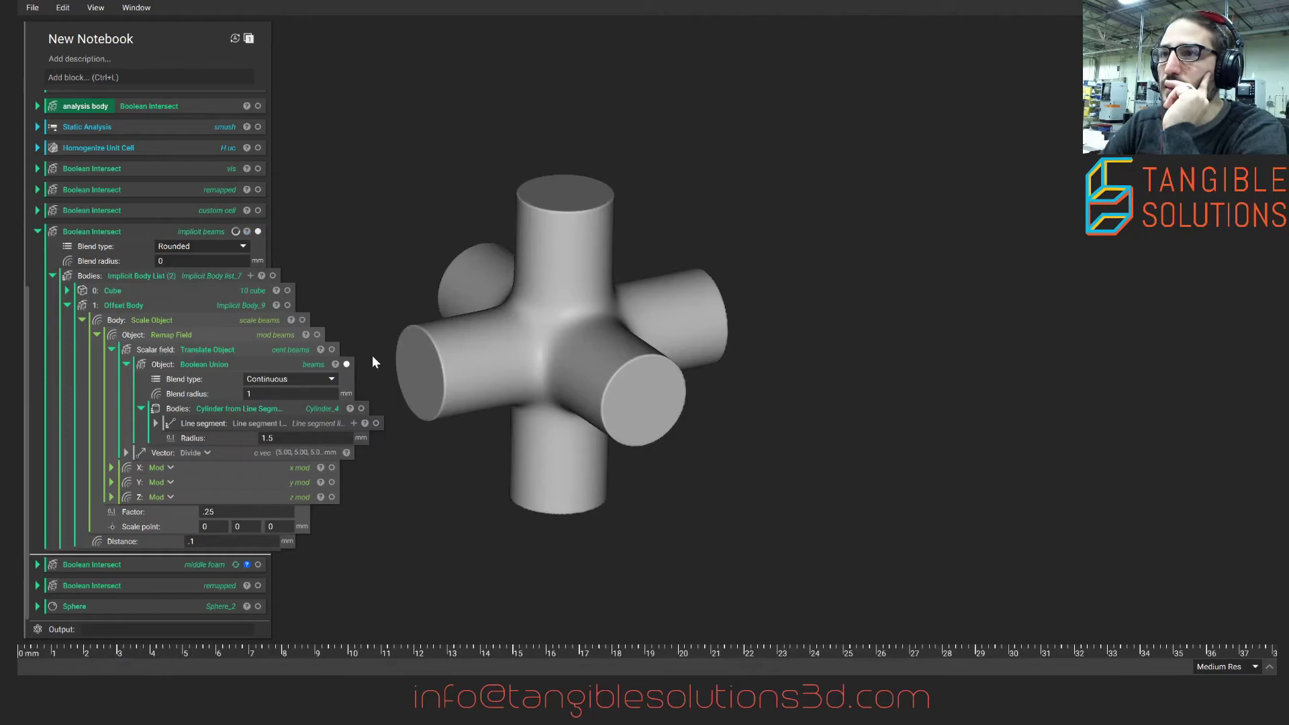
scroll(611, 339, "down", 2)
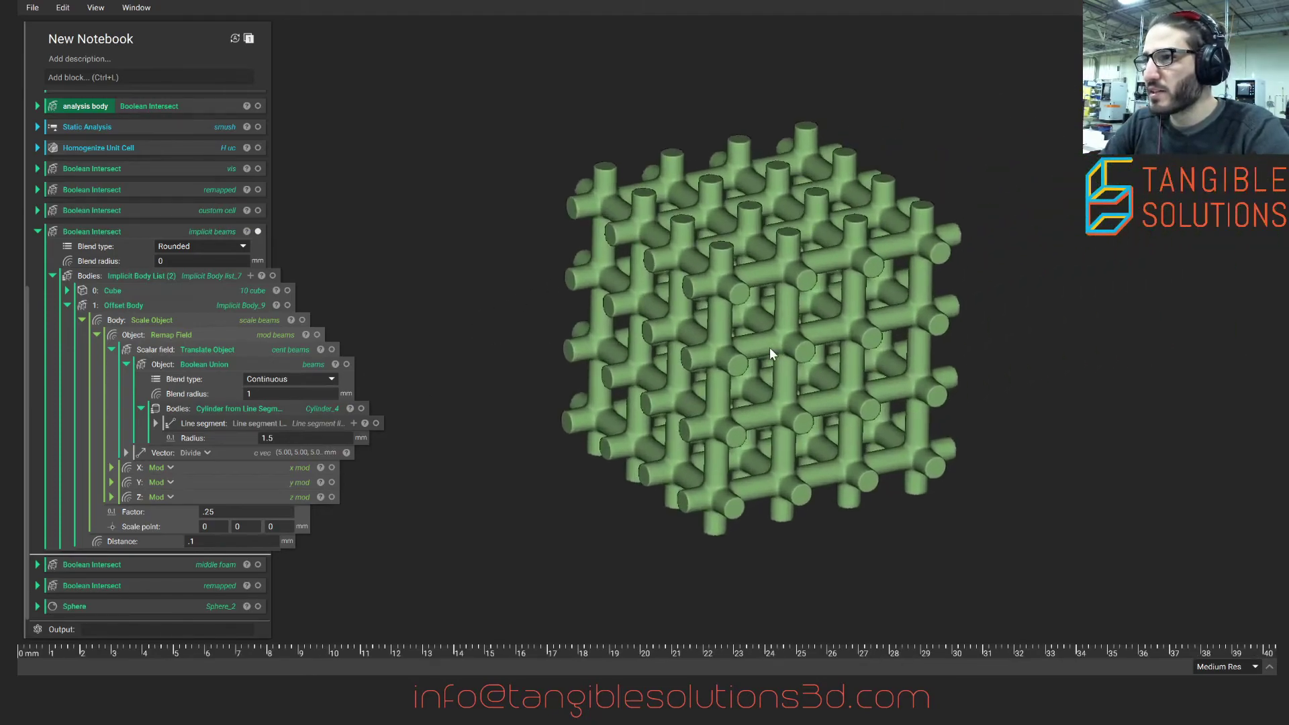
middle_click_drag(742, 299, 723, 308)
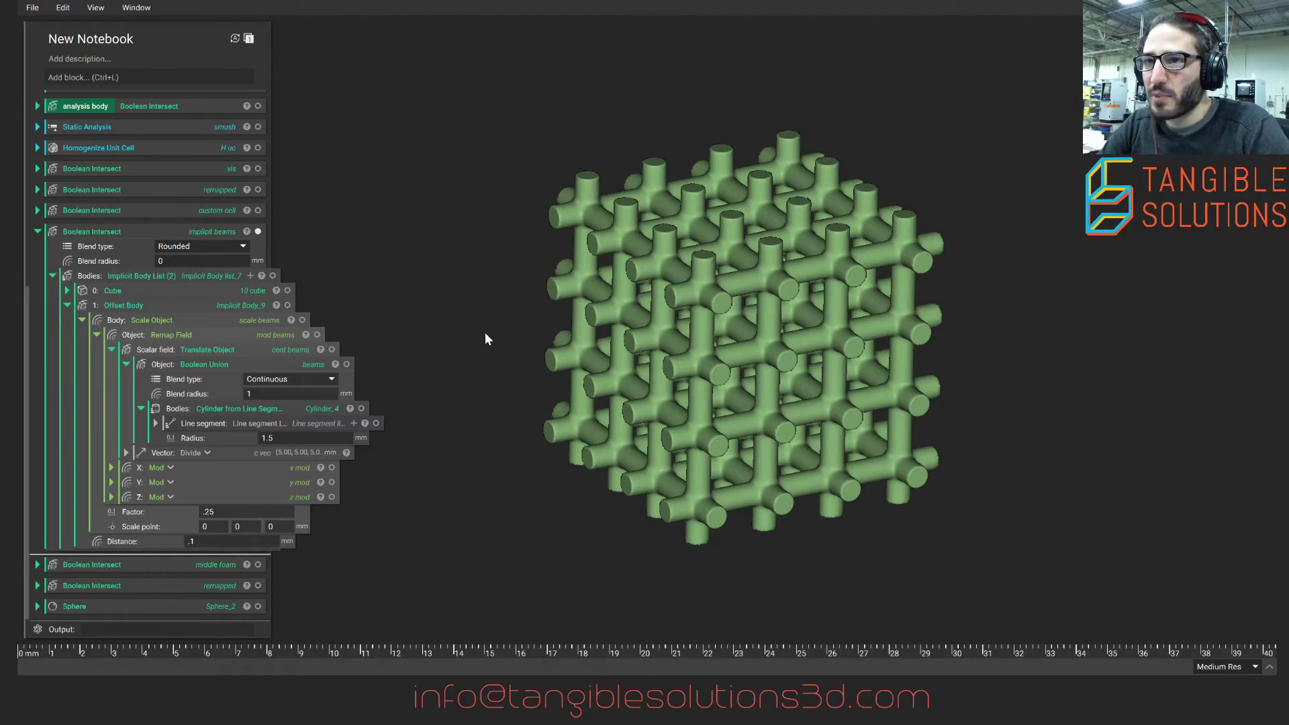
- Revert the beam cylinders' radius to 1 mm and compare the beams union with the patterned lattice, leaving the union hidden
key("BackSpace")
key("BackSpace")
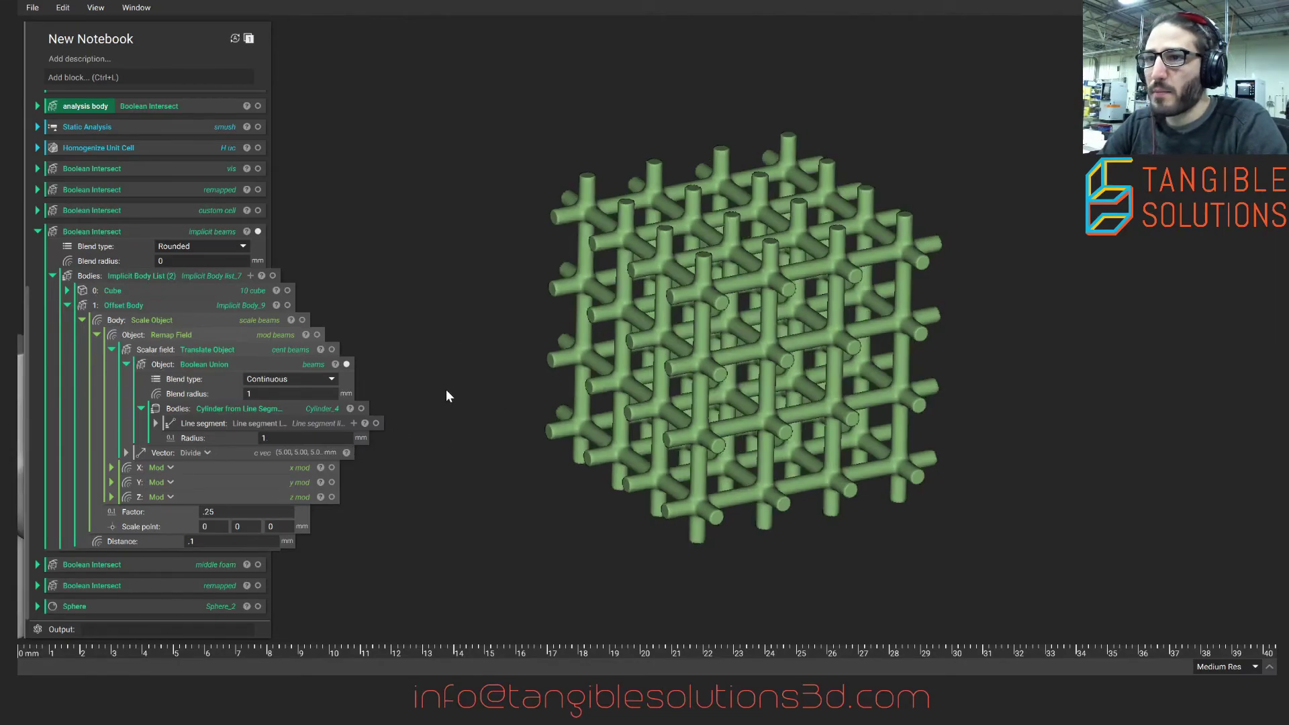
left_click(316, 364)
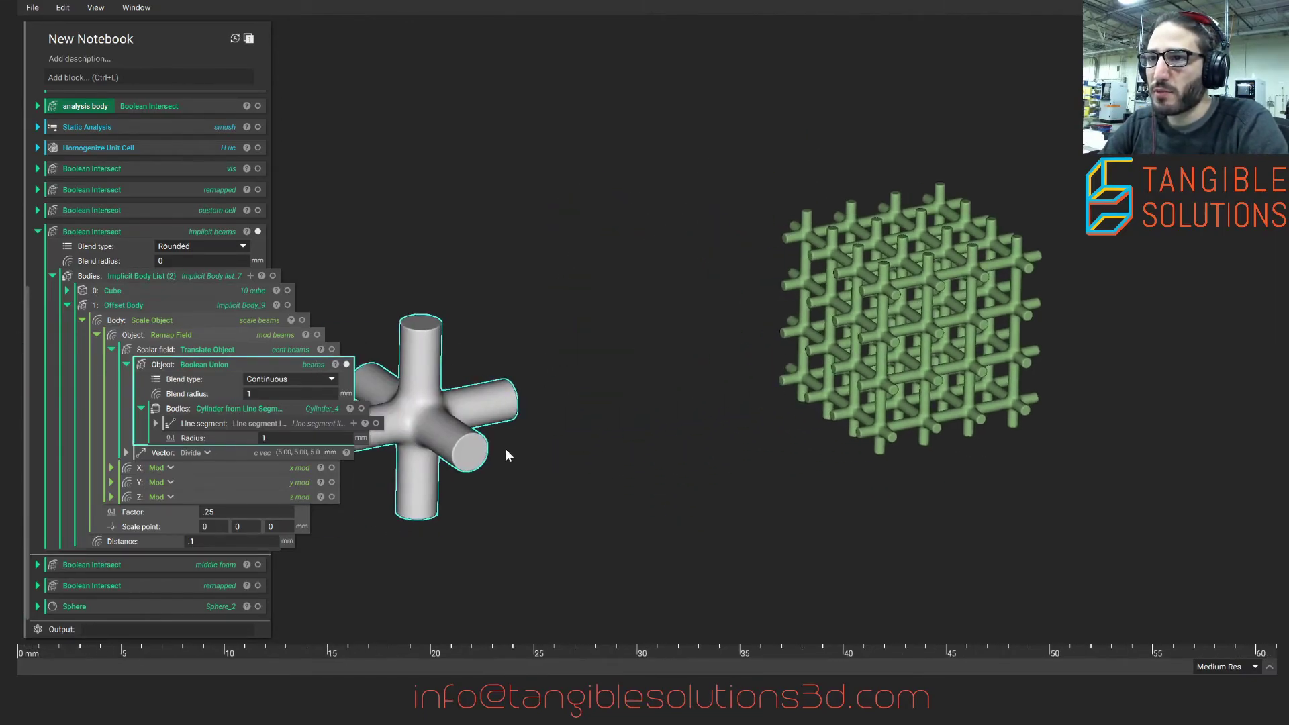
left_click(553, 422)
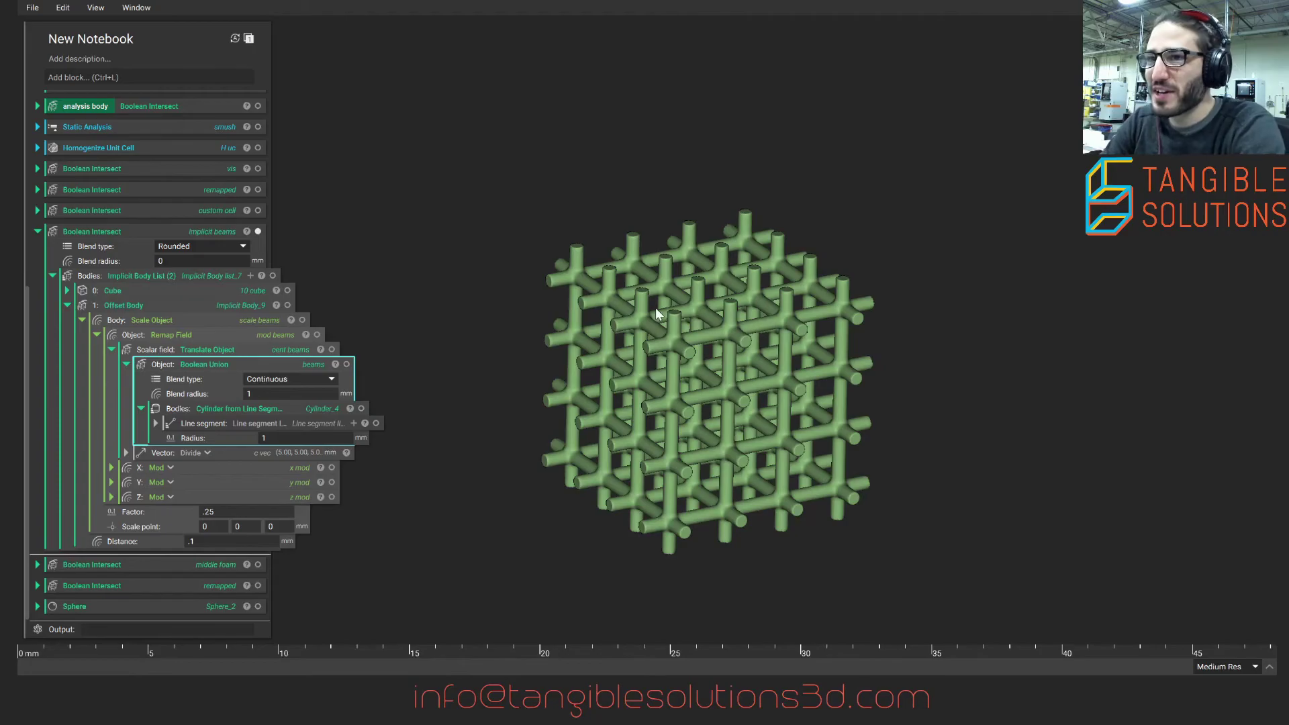
left_click(346, 364)
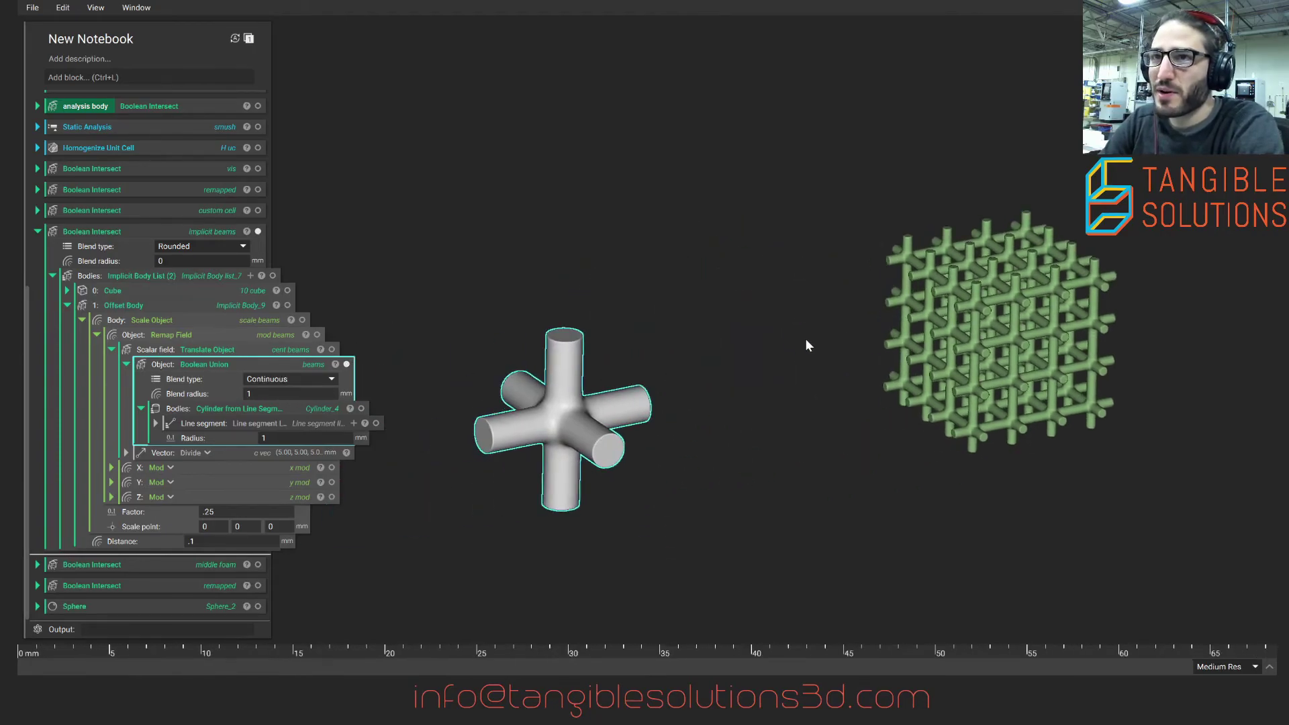
left_click(347, 364)
- Display the custom cell body alongside the implicit beams, fit both in view and collapse the implicit beams block
left_click(111, 349)
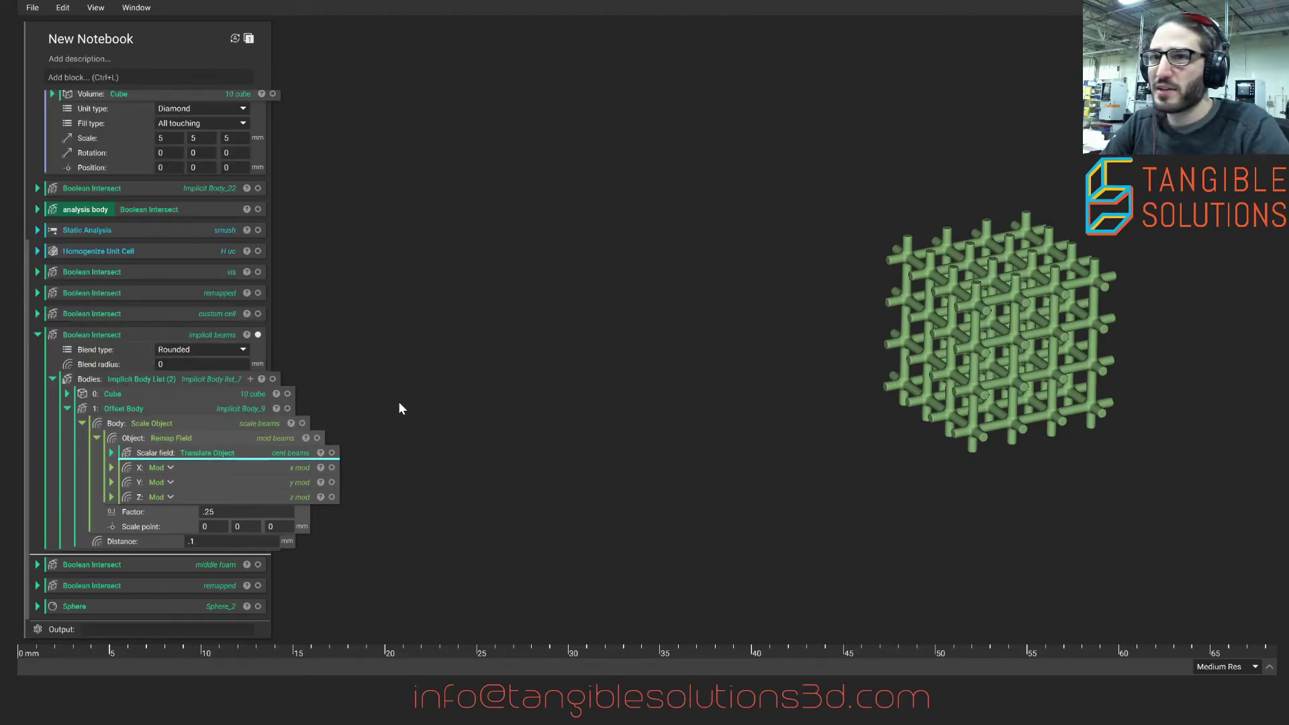
left_click(257, 314)
key("f")
left_click(548, 414)
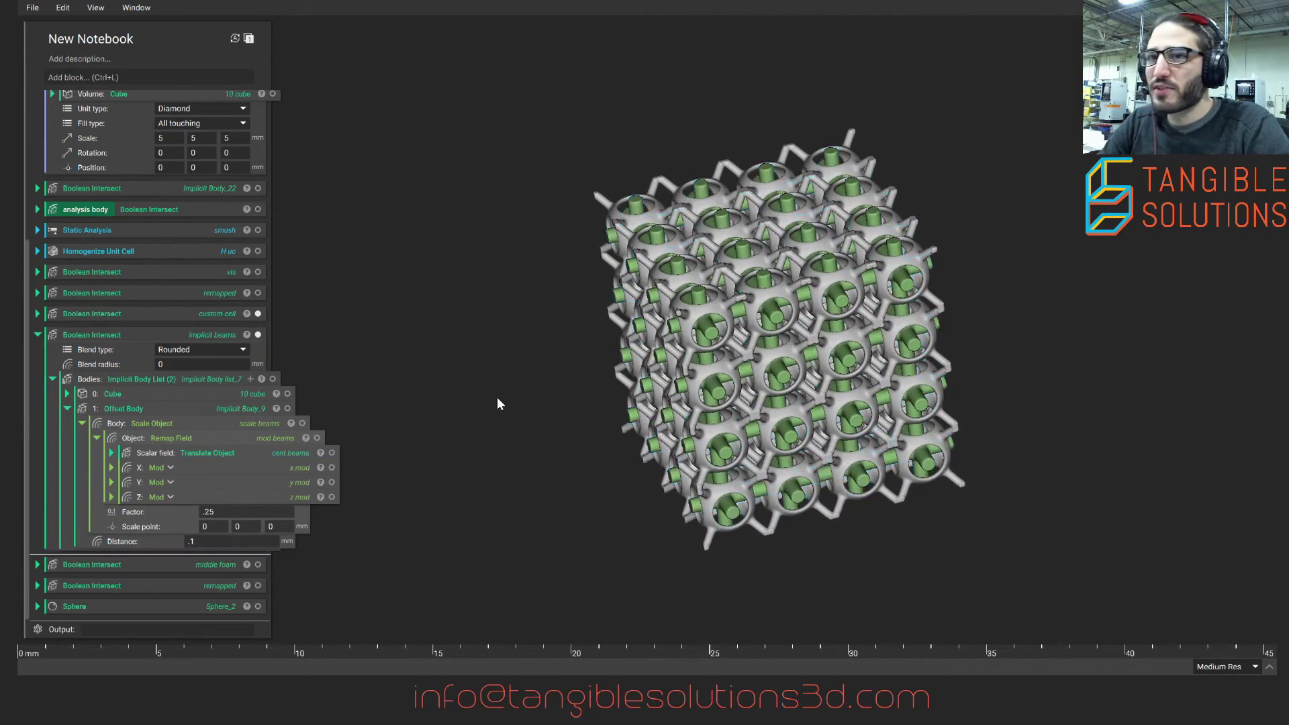
left_click(38, 336)
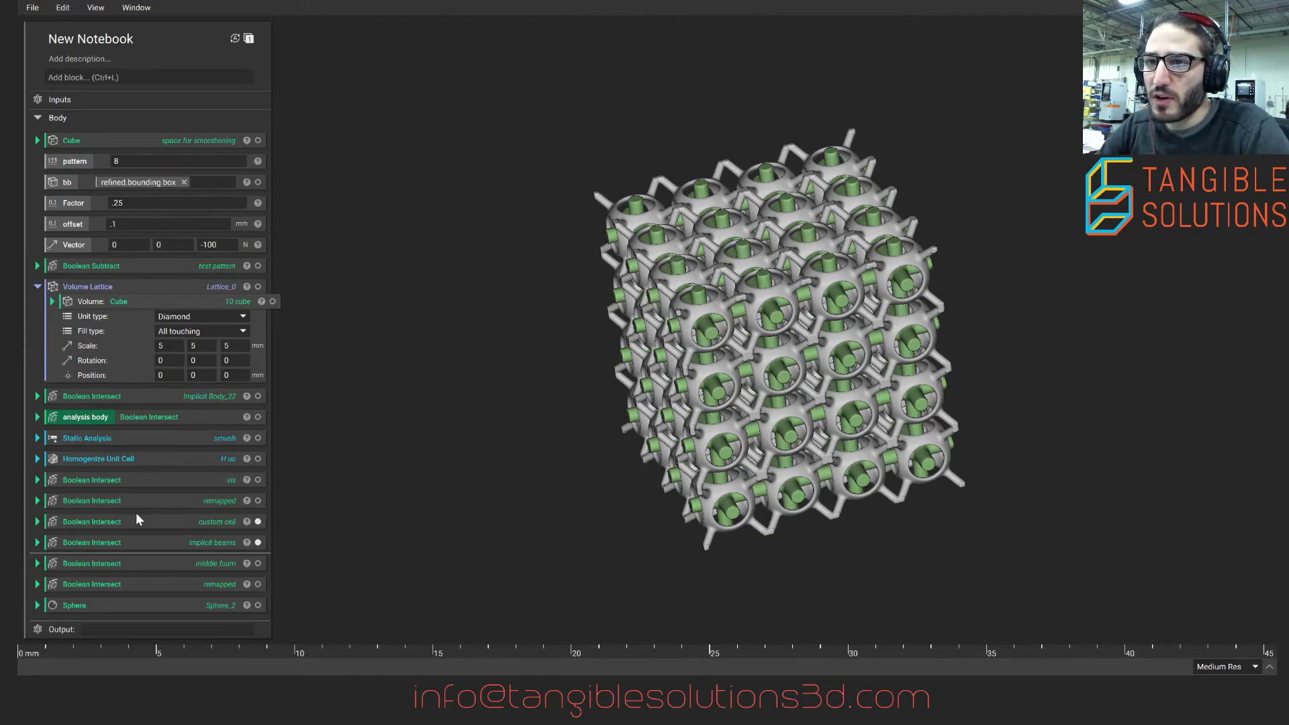
- Expand the first remapped Boolean Intersect, display its body and hide the custom cell and implicit beams
left_click(57, 501)
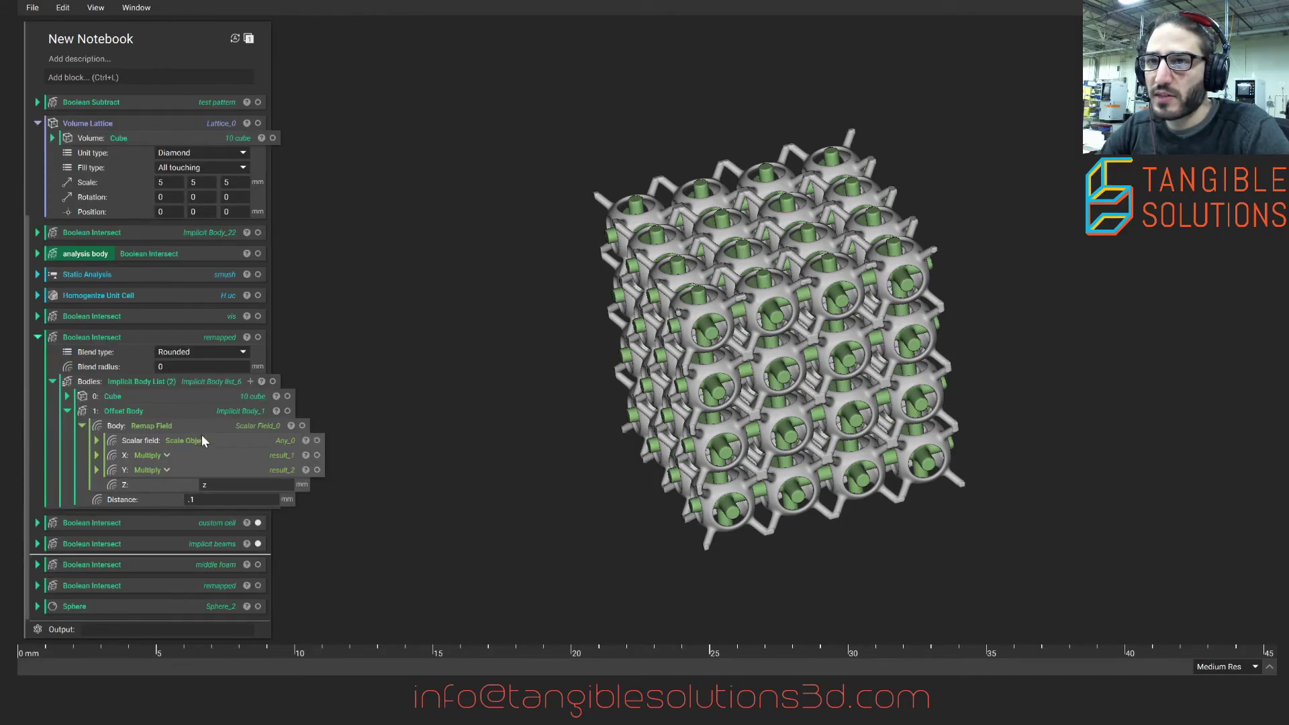
left_click(130, 440)
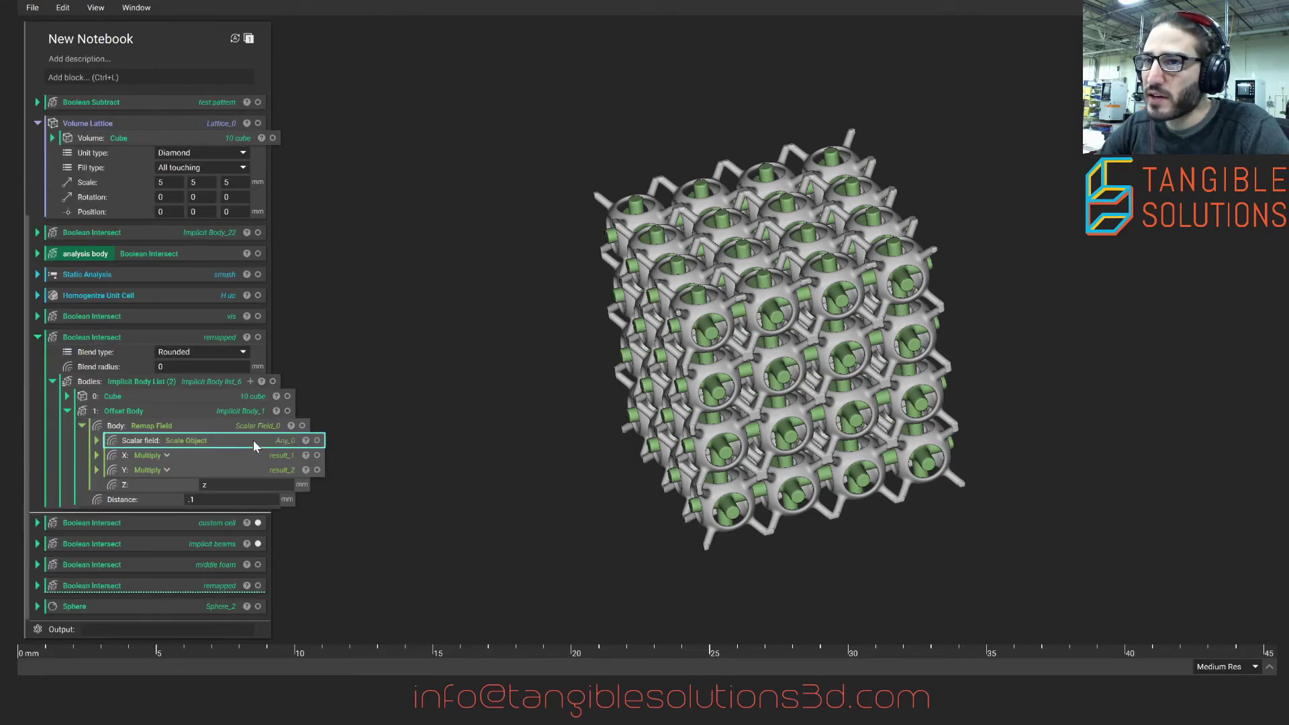
left_click(258, 338)
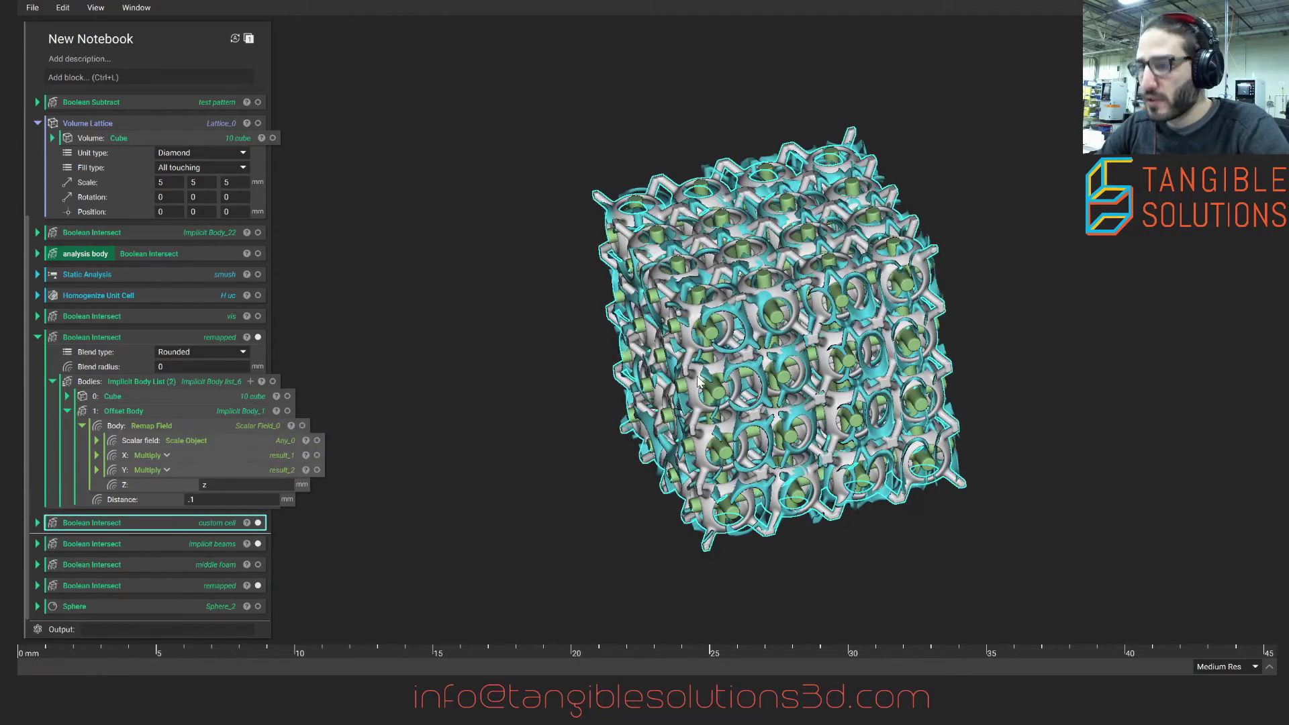
key("h")
left_click(713, 353)
key("h")
- Examine the remapped lattice's distorted cells from several angles and close up, and collapse its block
right_click_drag(716, 341, 727, 267)
right_click_drag(671, 248, 698, 309)
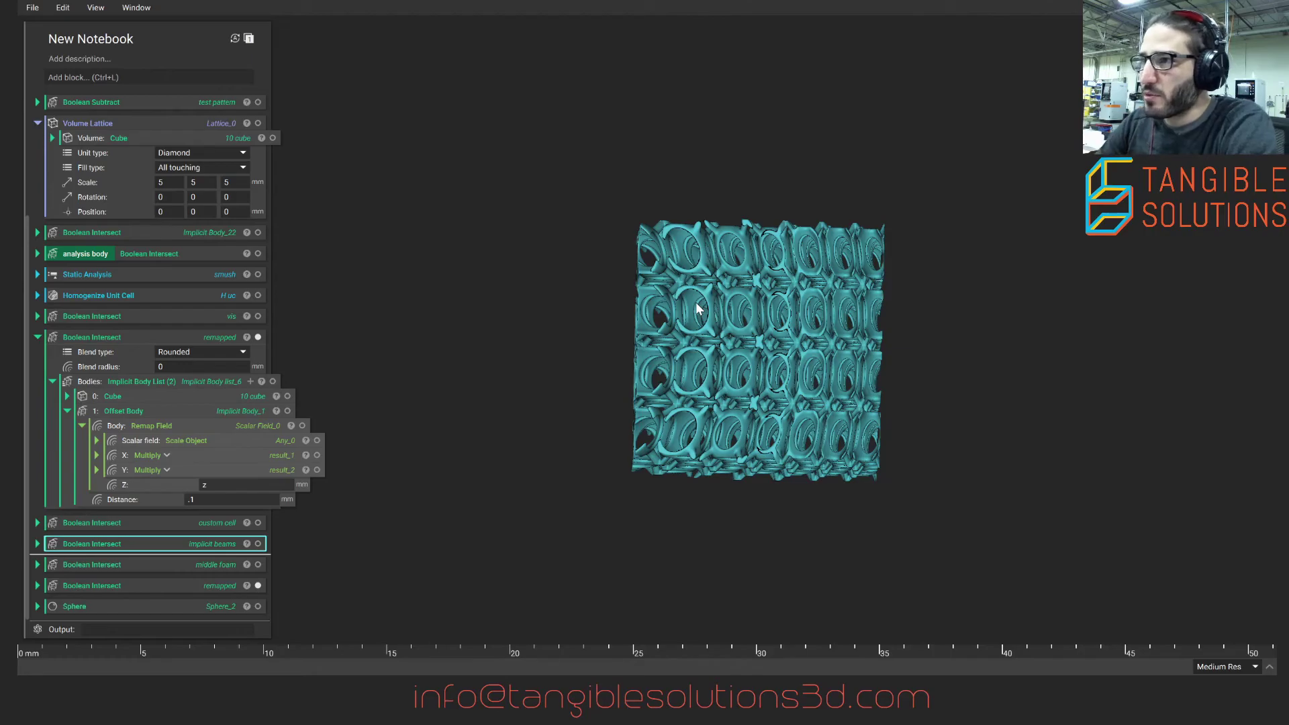
right_click_drag(585, 166, 735, 285)
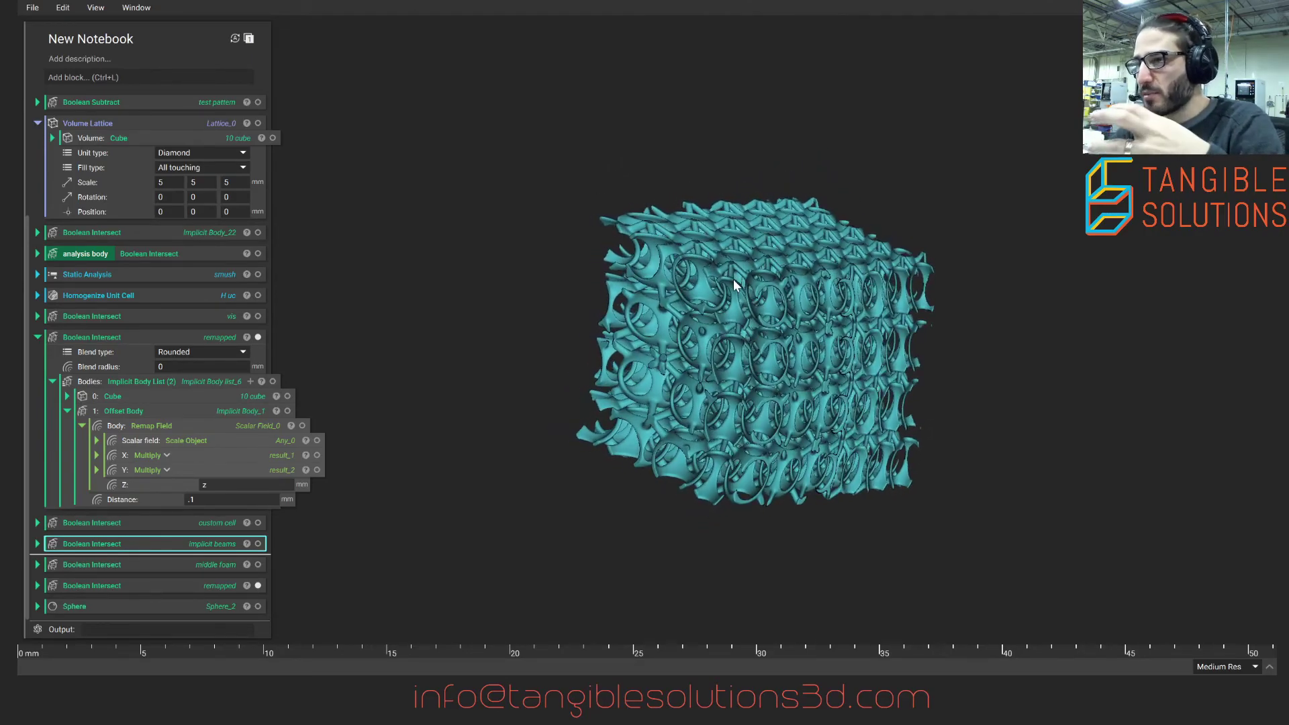
right_click_drag(750, 287, 802, 402)
left_click(216, 336)
scroll(813, 388, "up", 2)
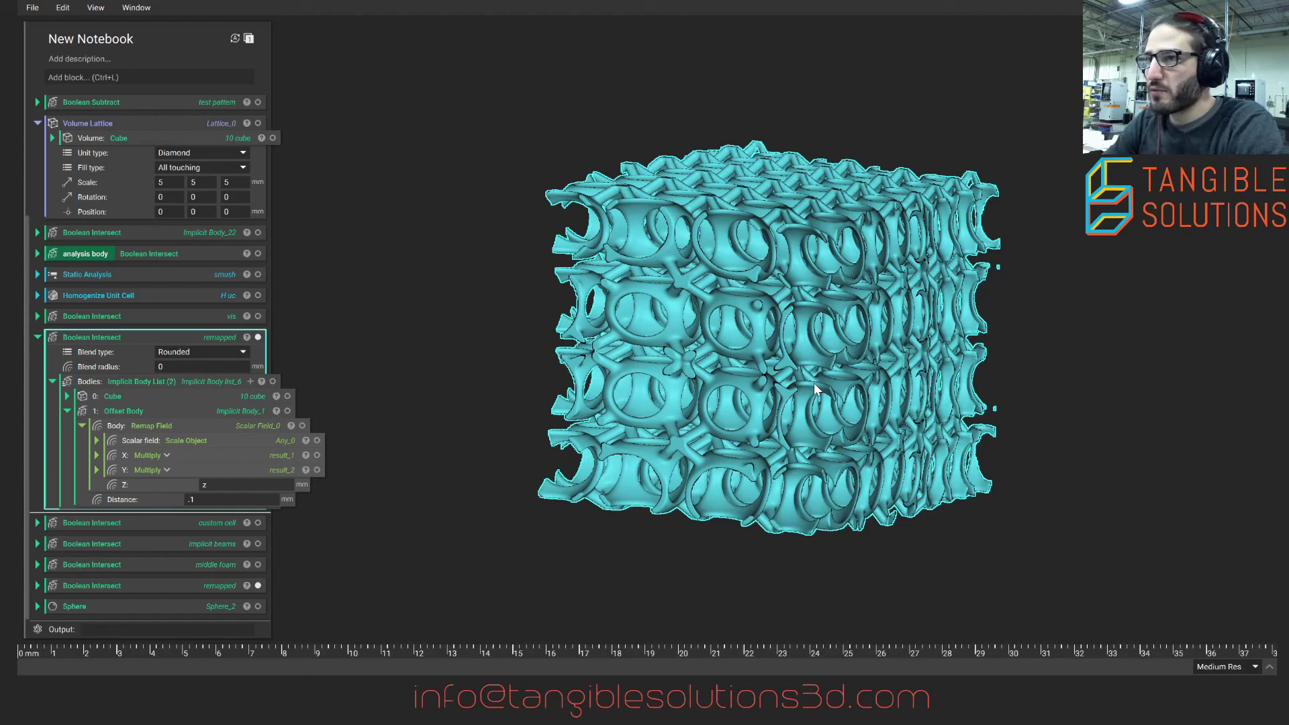
left_click(37, 337)
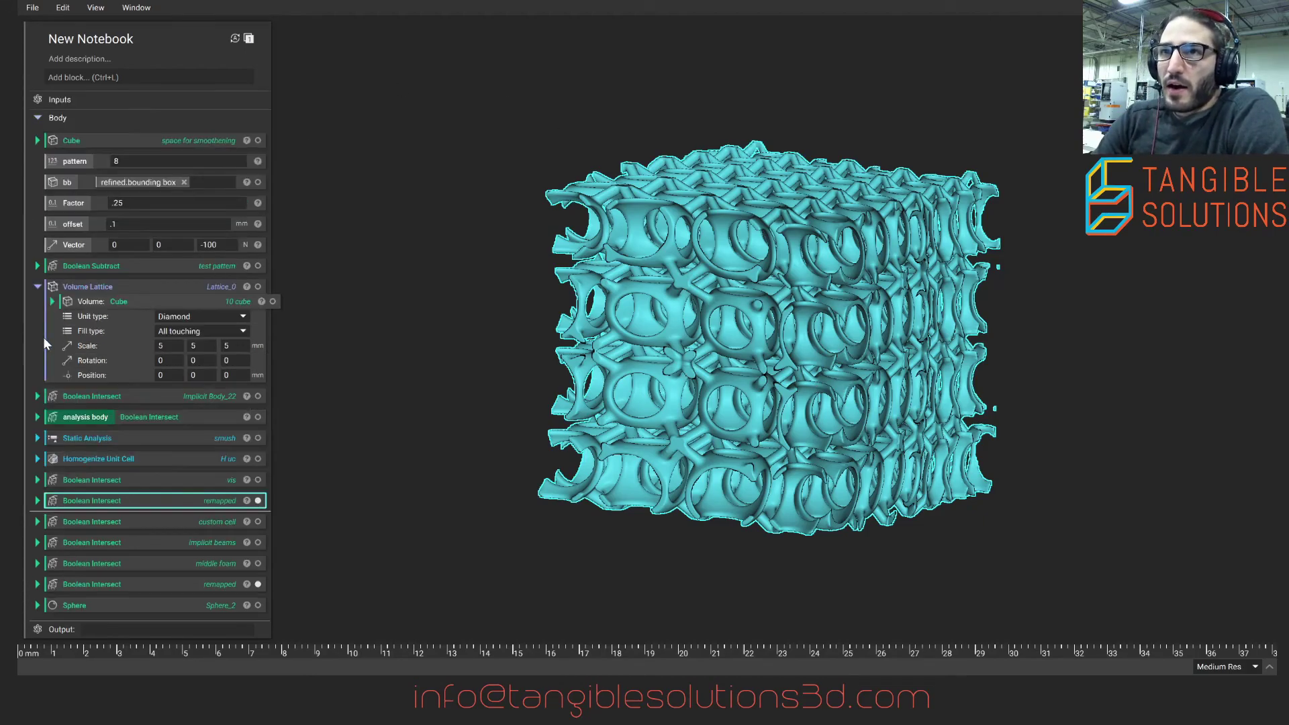
right_click_drag(727, 324, 686, 344)
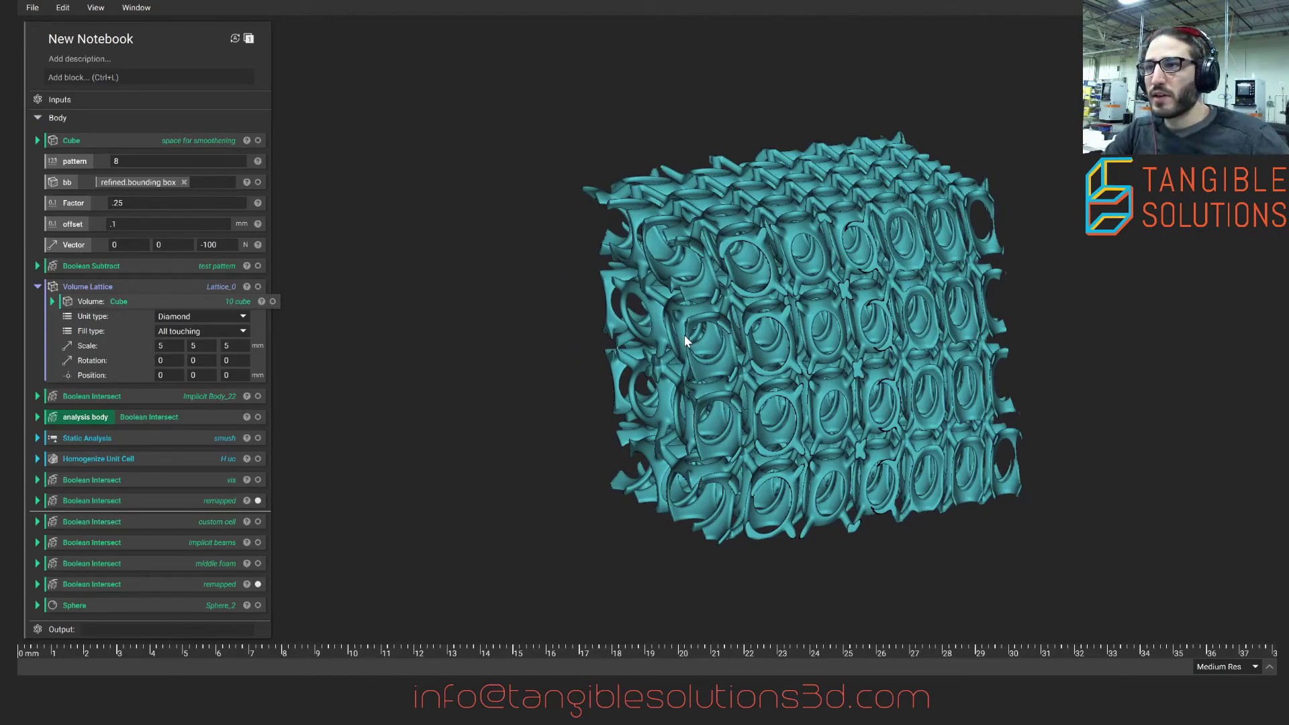
mouse_move(710, 353)
right_mouse_down()
mouse_move(674, 309)
mouse_move(634, 296)
mouse_move(639, 315)
mouse_move(704, 361)
right_mouse_up()
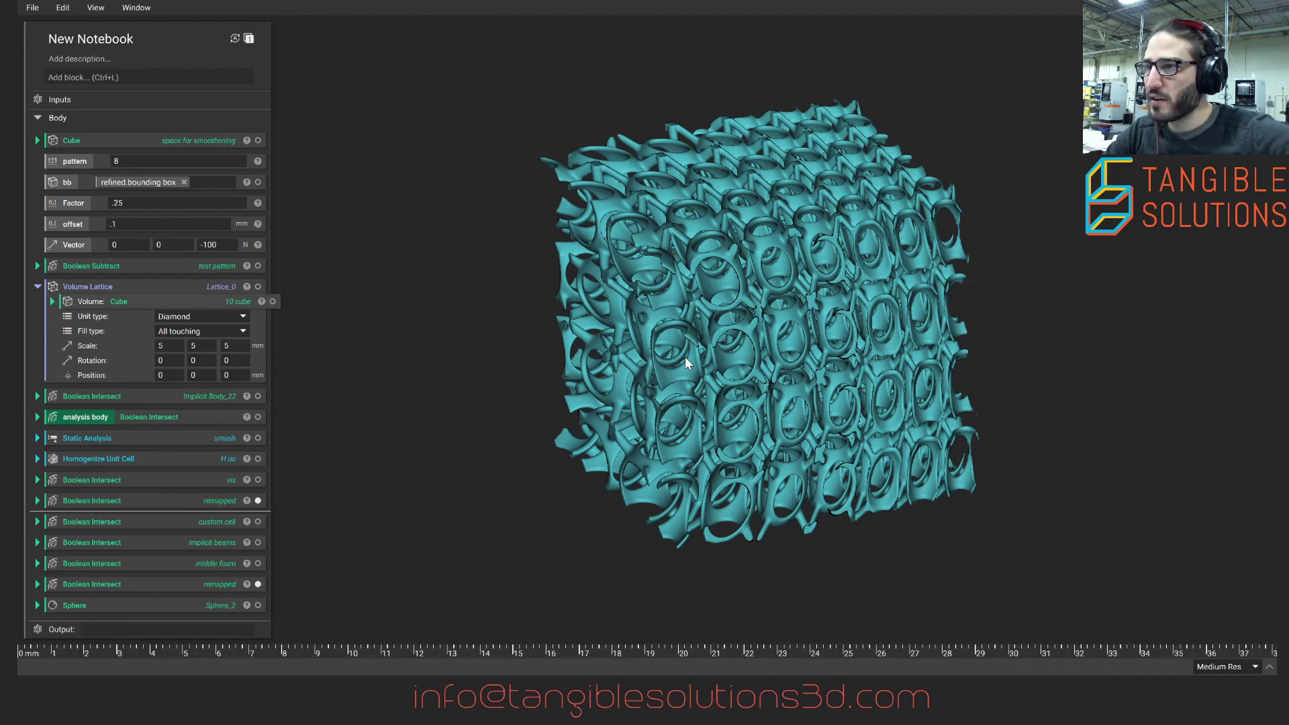
middle_click_drag(685, 359, 586, 363)
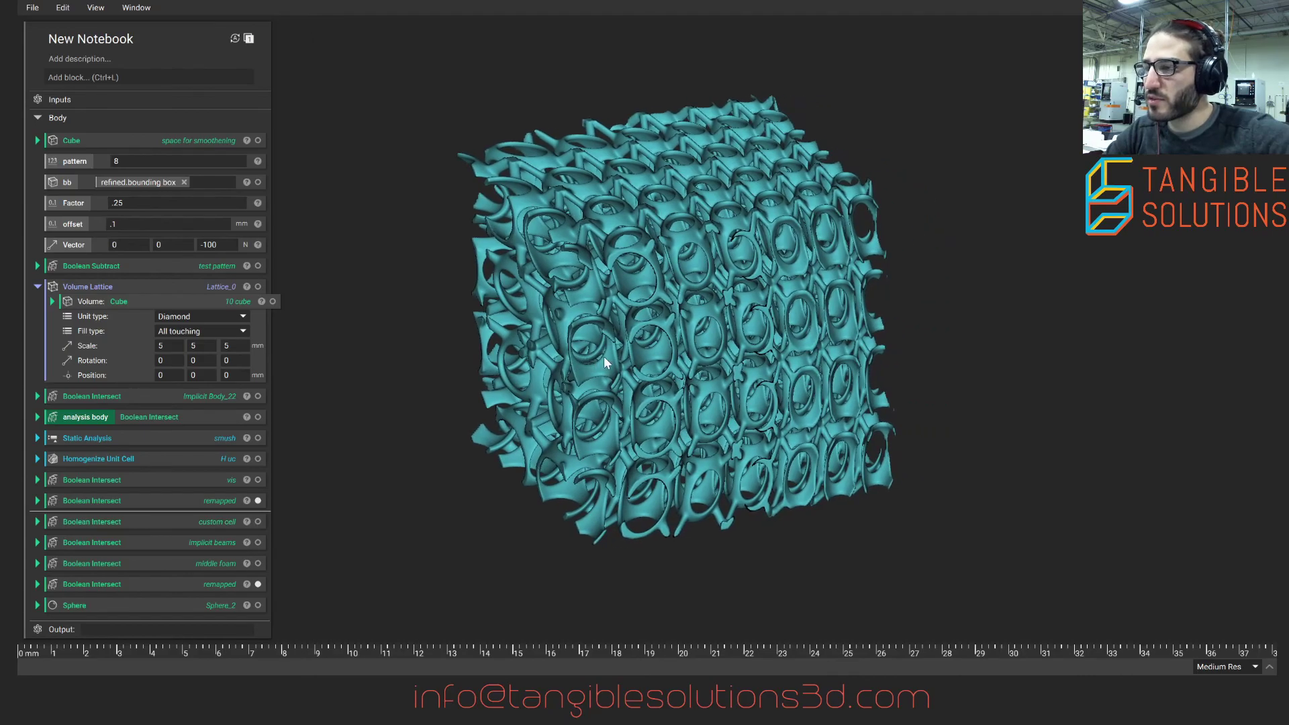